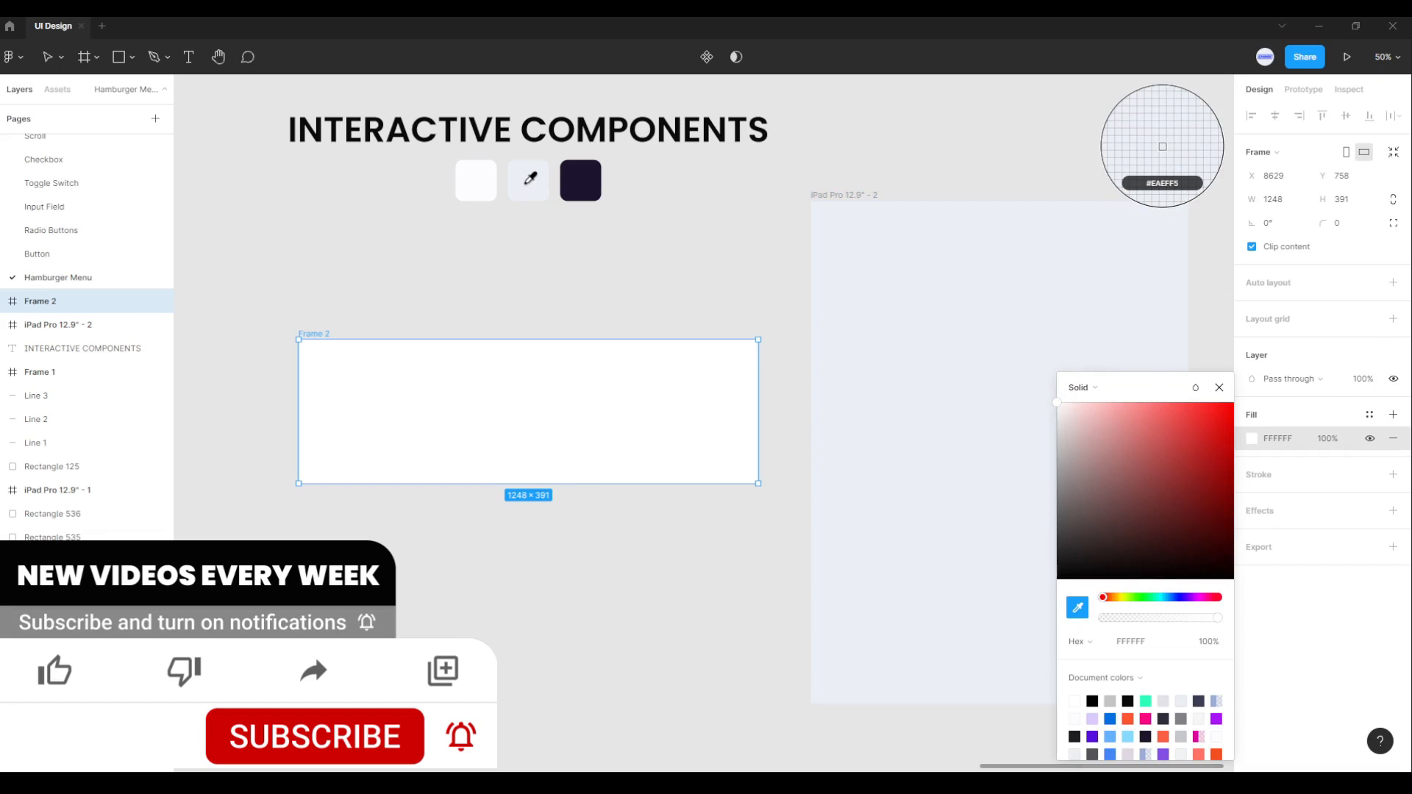
Step: Fill Frame 2 with the color sampled from the middle pale blue swatch and draw a 176 × 176 square inside it
{"action": "left_click", "coordinate": [530, 178]}
{"action": "left_click", "coordinate": [492, 296]}
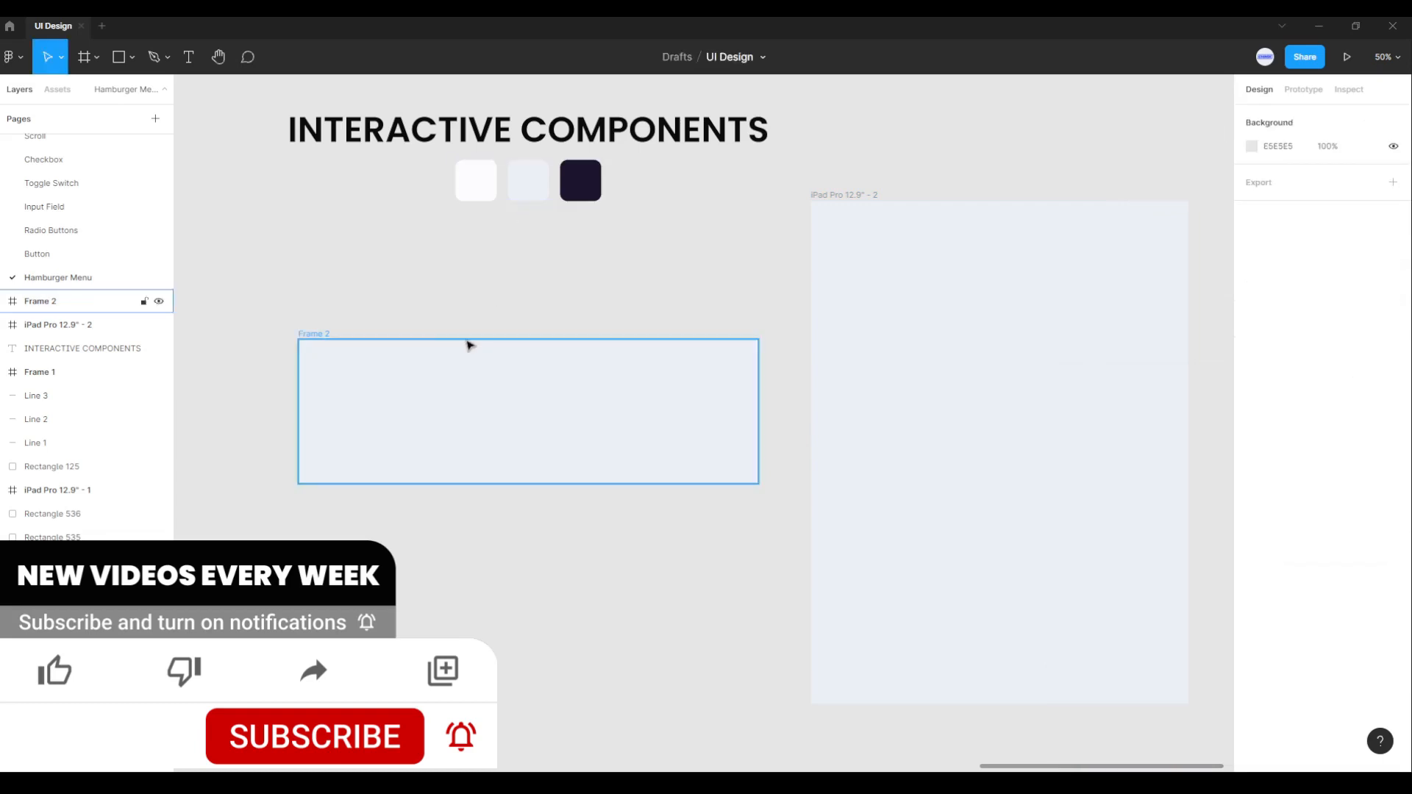
{"action": "left_click", "coordinate": [133, 58]}
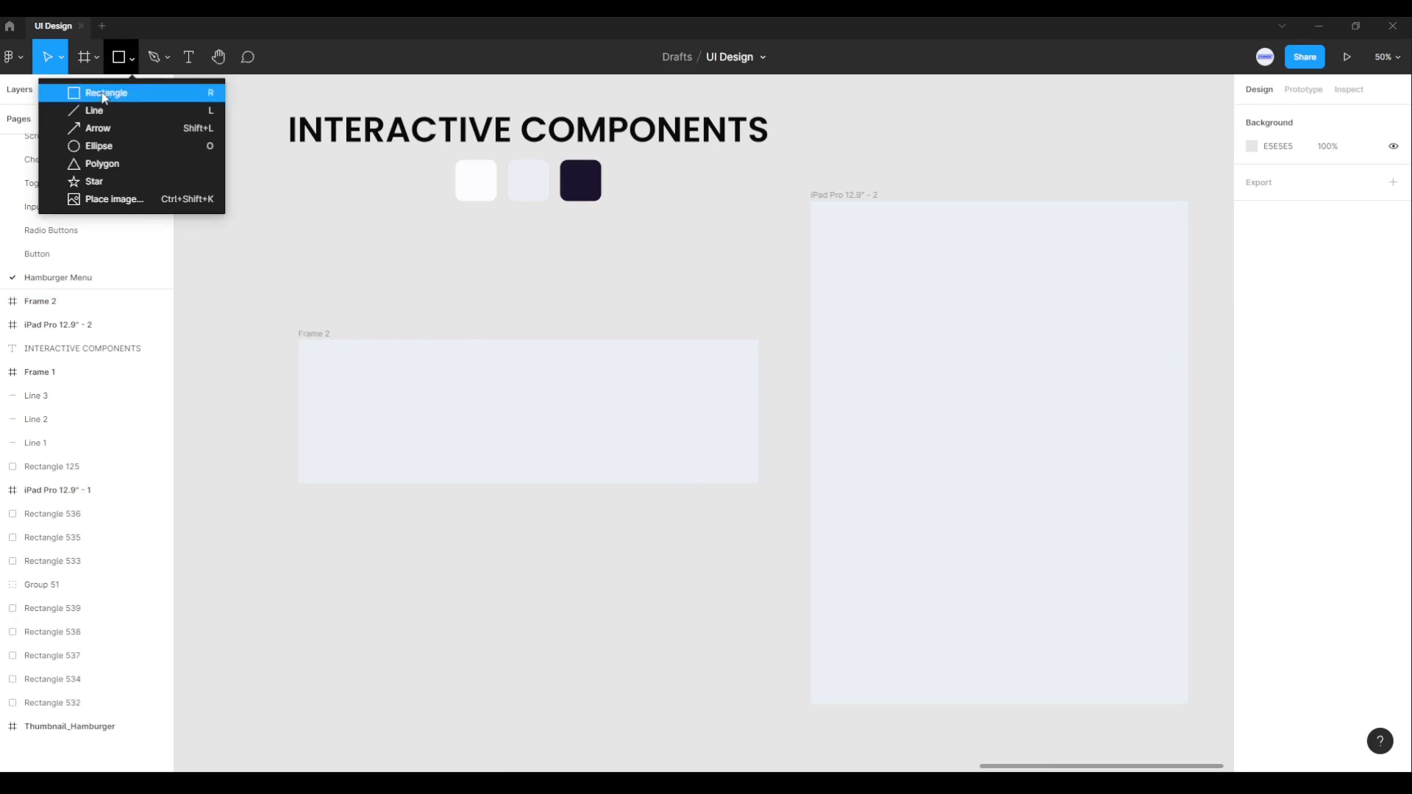
{"action": "left_click", "coordinate": [116, 93]}
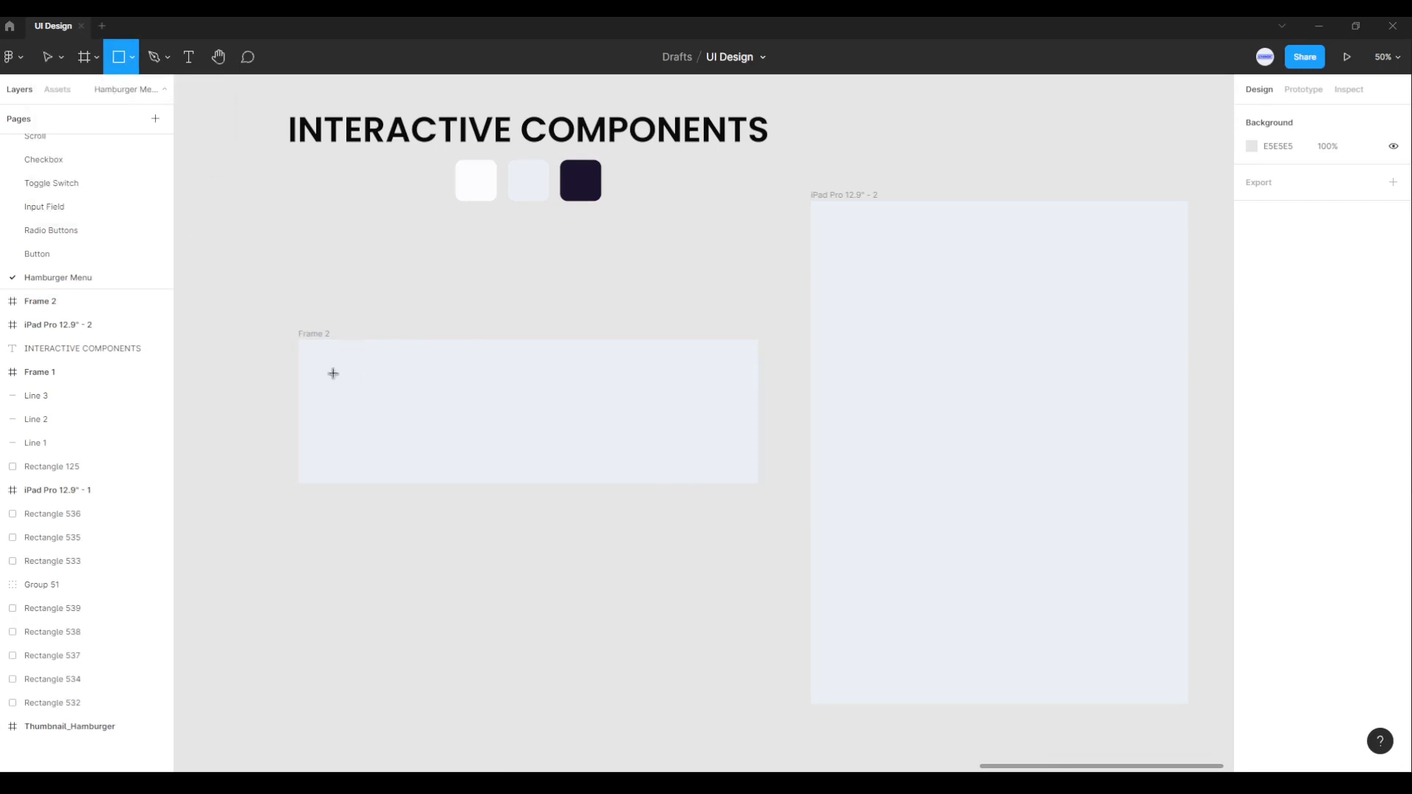
{"action": "mouse_move", "coordinate": [334, 373]}
{"action": "left_mouse_down"}
{"action": "mouse_move", "coordinate": [397, 437]}
{"action": "mouse_move", "coordinate": [376, 409]}
{"action": "mouse_move", "coordinate": [407, 412]}
{"action": "left_mouse_up"}
Step: Round the corners of the new square in Frame 2 with a radius of 30
{"action": "scroll", "coordinate": [390, 438], "scroll_direction": "up", "scroll_amount": 3}
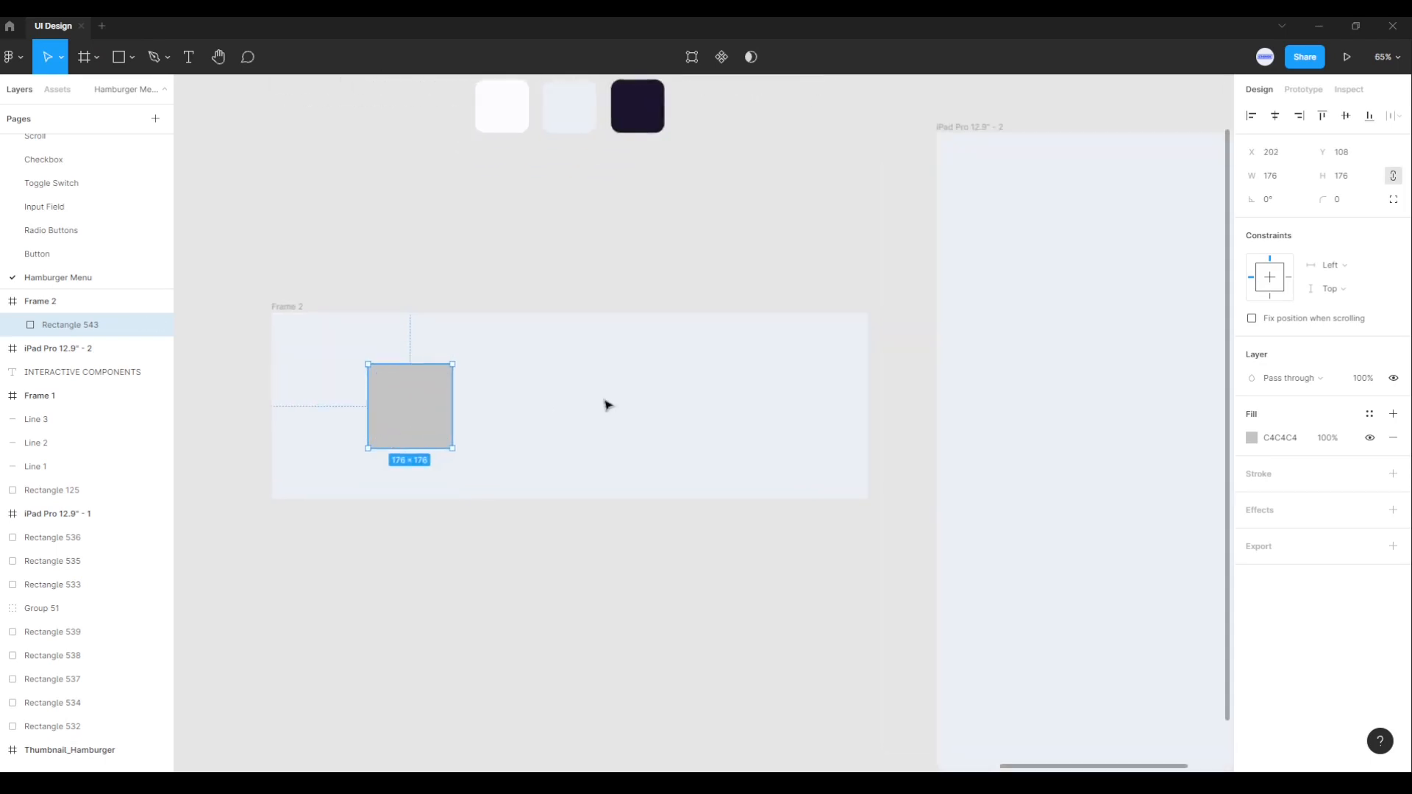
{"action": "scroll", "coordinate": [607, 403], "scroll_direction": "left", "scroll_amount": 2}
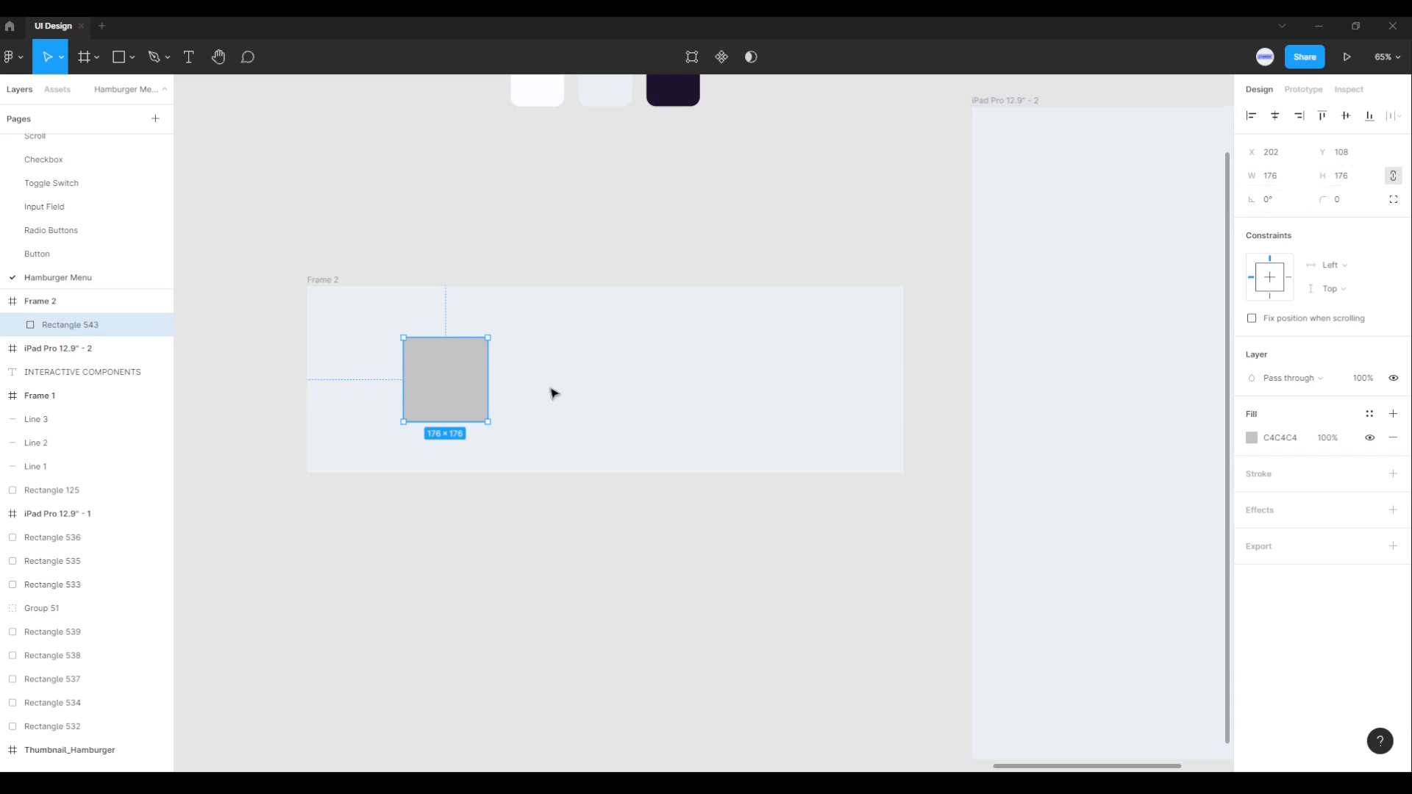
{"action": "left_click", "coordinate": [1343, 212]}
{"action": "left_click", "coordinate": [1337, 205]}
{"action": "left_click_drag", "start_coordinate": [1340, 201], "coordinate": [1351, 201]}
{"action": "type", "text": "30"}
{"action": "key", "text": "Return"}
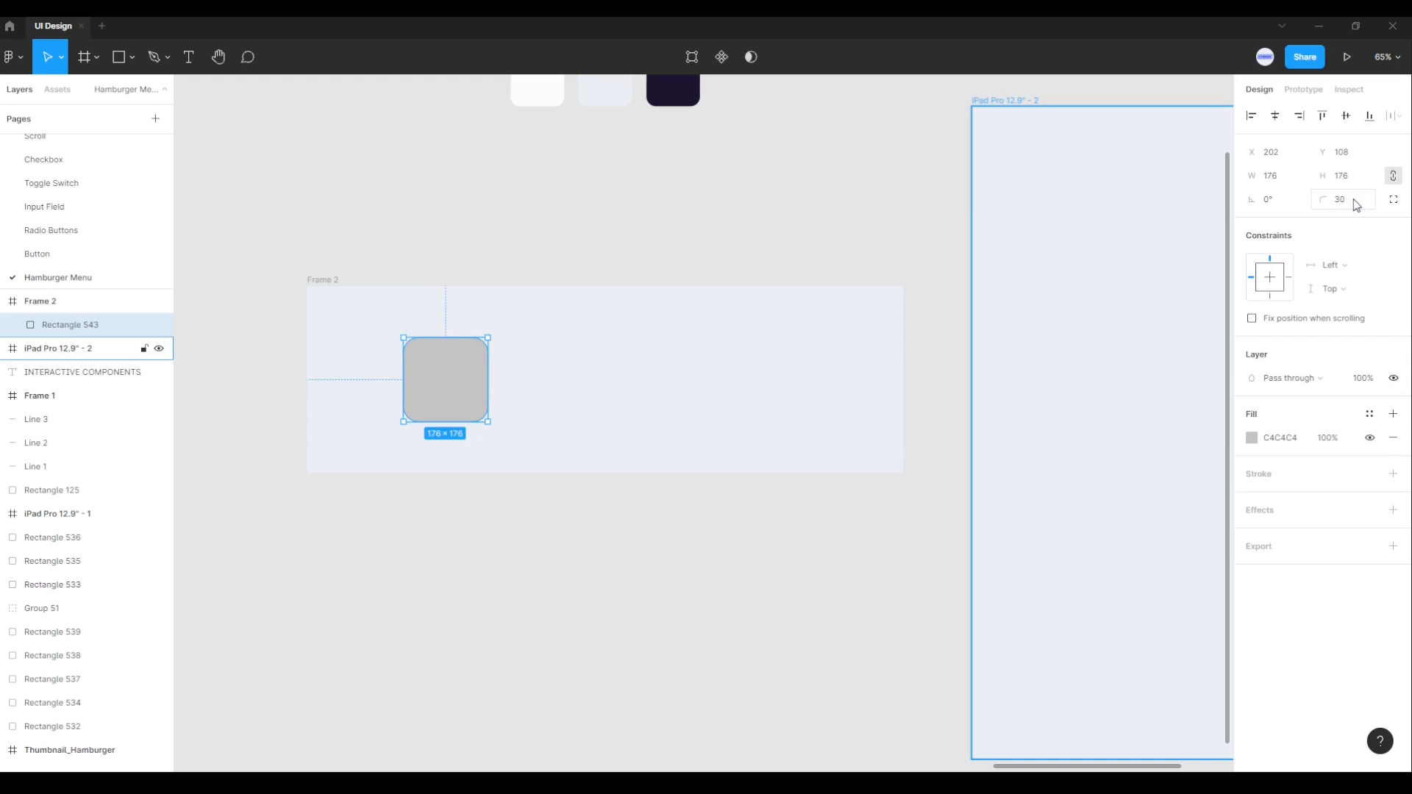
Step: Set the corner smoothing of the rounded square to 100%
{"action": "left_click", "coordinate": [1397, 206]}
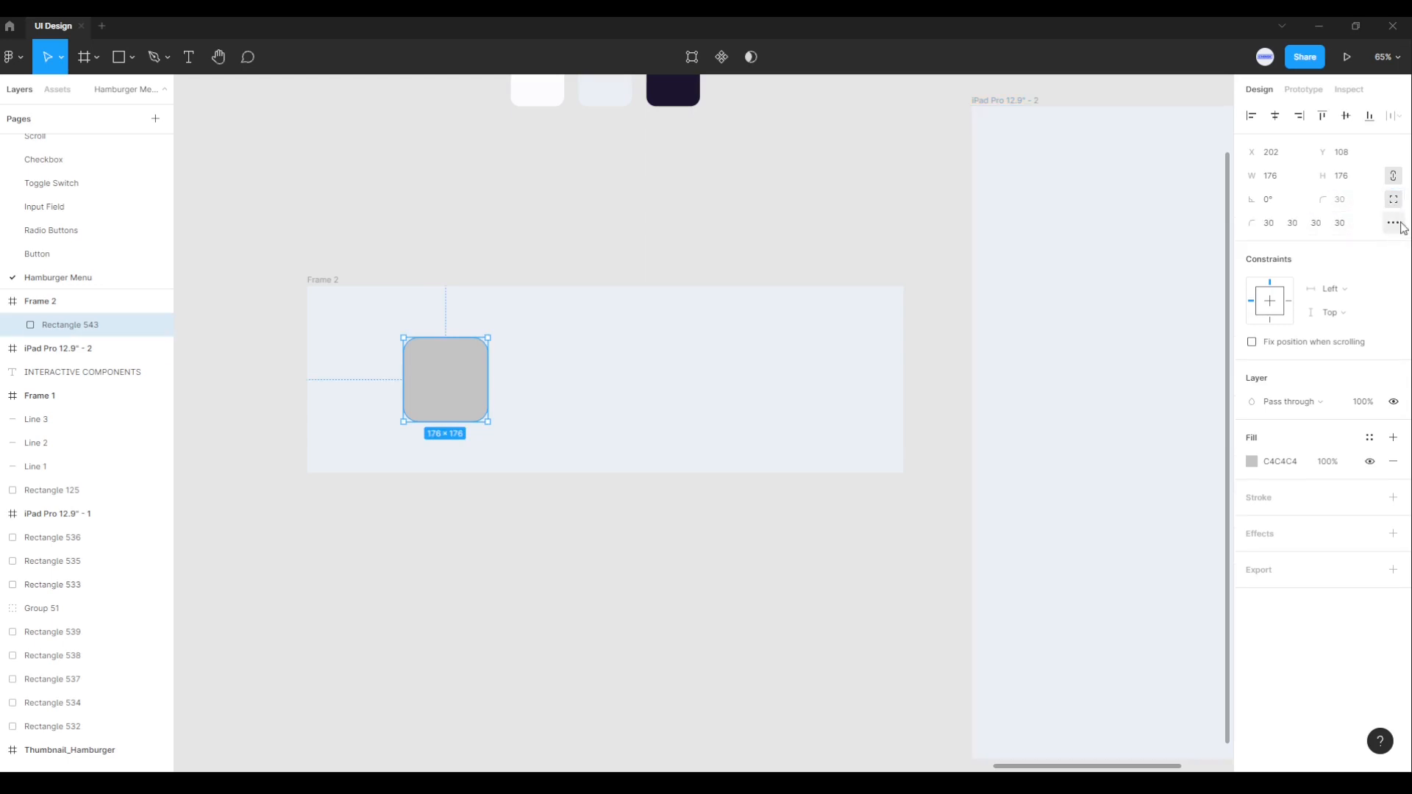
{"action": "left_click", "coordinate": [1393, 224]}
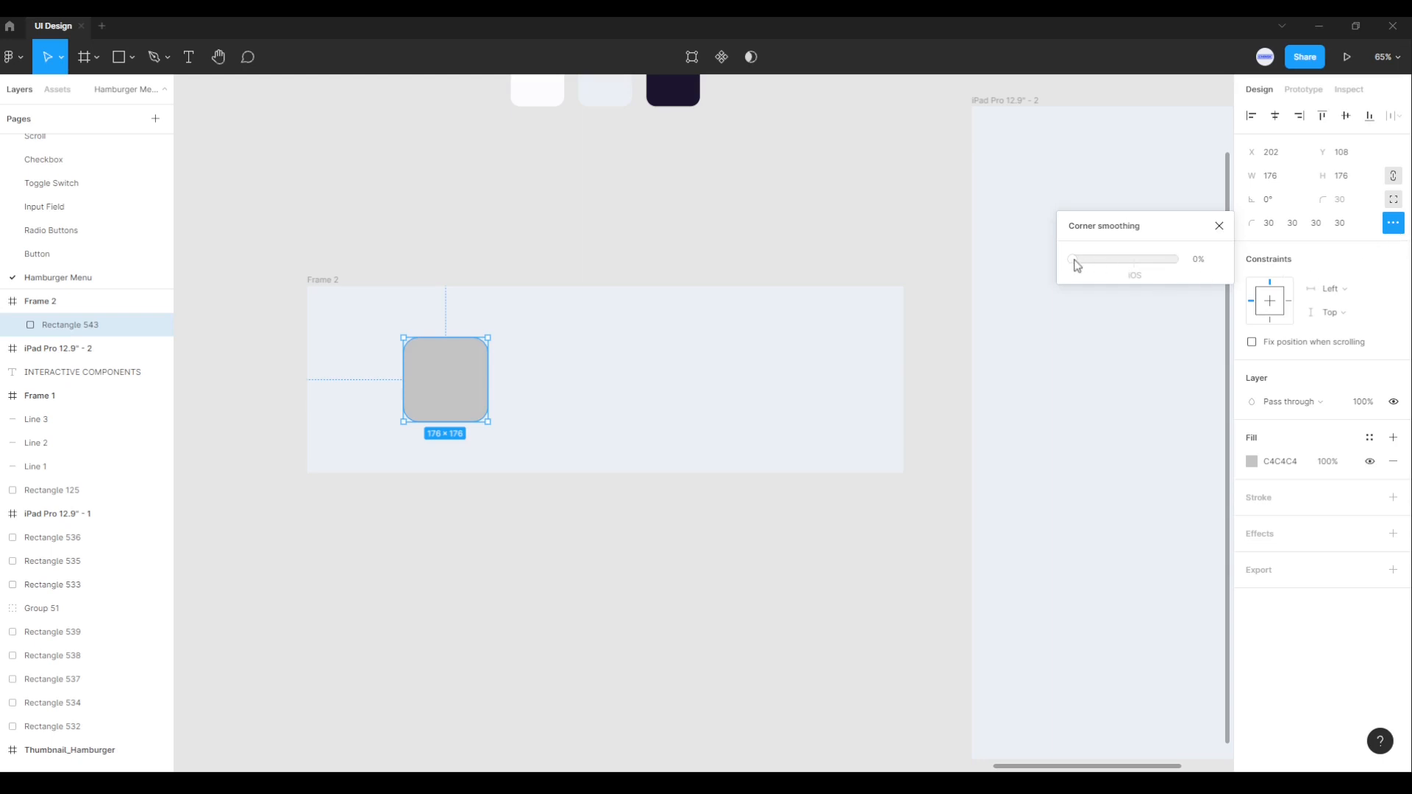
{"action": "left_click_drag", "start_coordinate": [1074, 265], "coordinate": [1194, 259]}
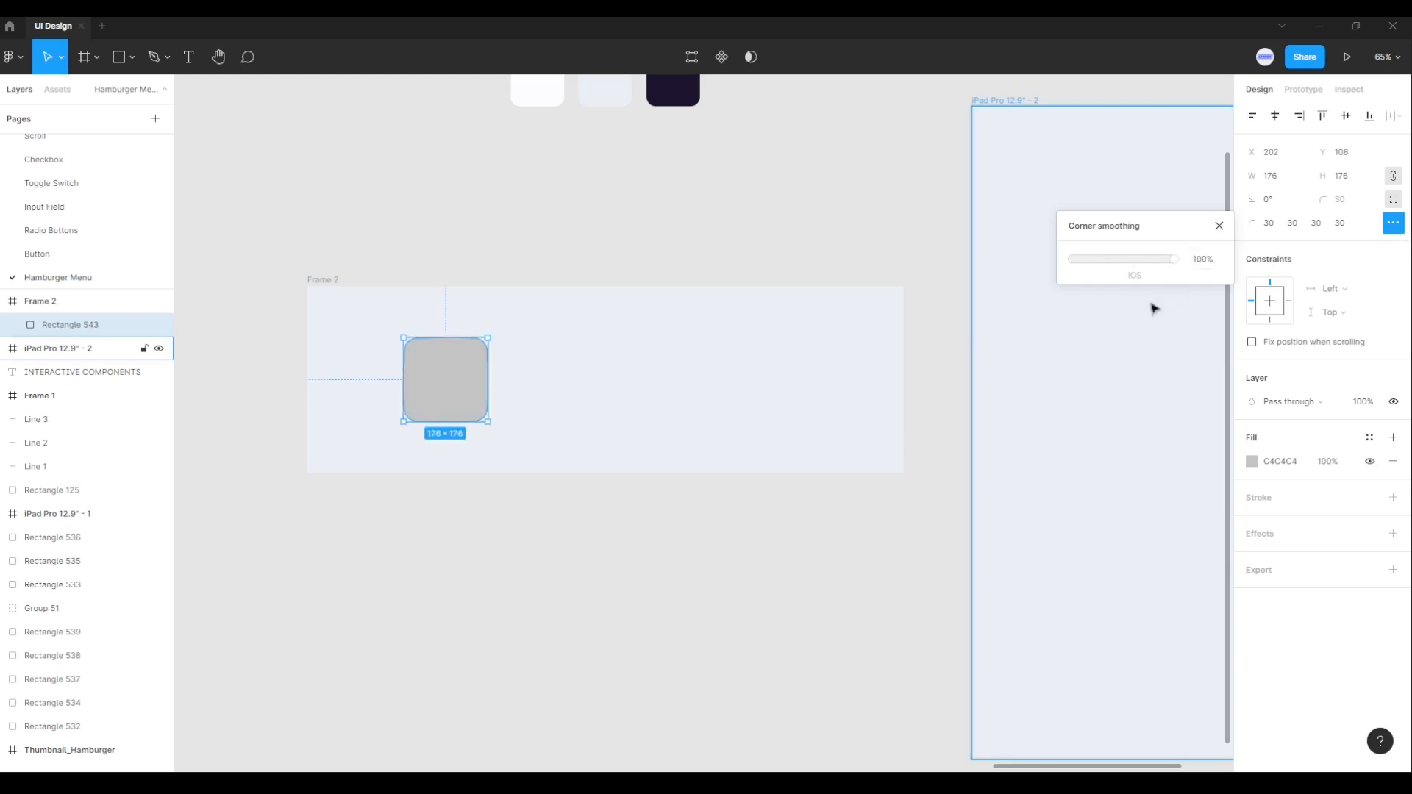
{"action": "left_click", "coordinate": [1218, 226]}
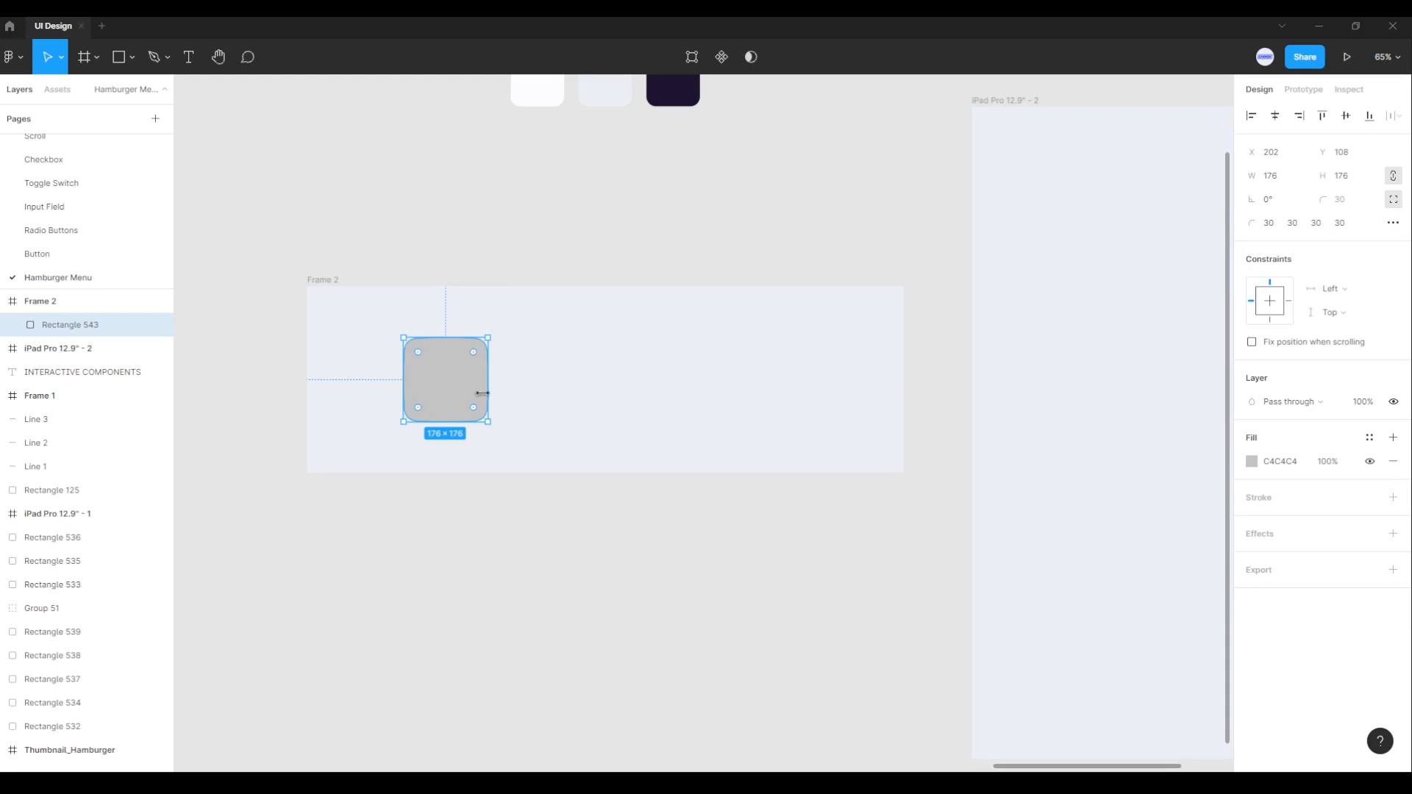
Step: Fill the rounded square with FDFDFF, sampled from the off-white swatch below the title
{"action": "left_click_drag", "start_coordinate": [567, 238], "coordinate": [592, 306]}
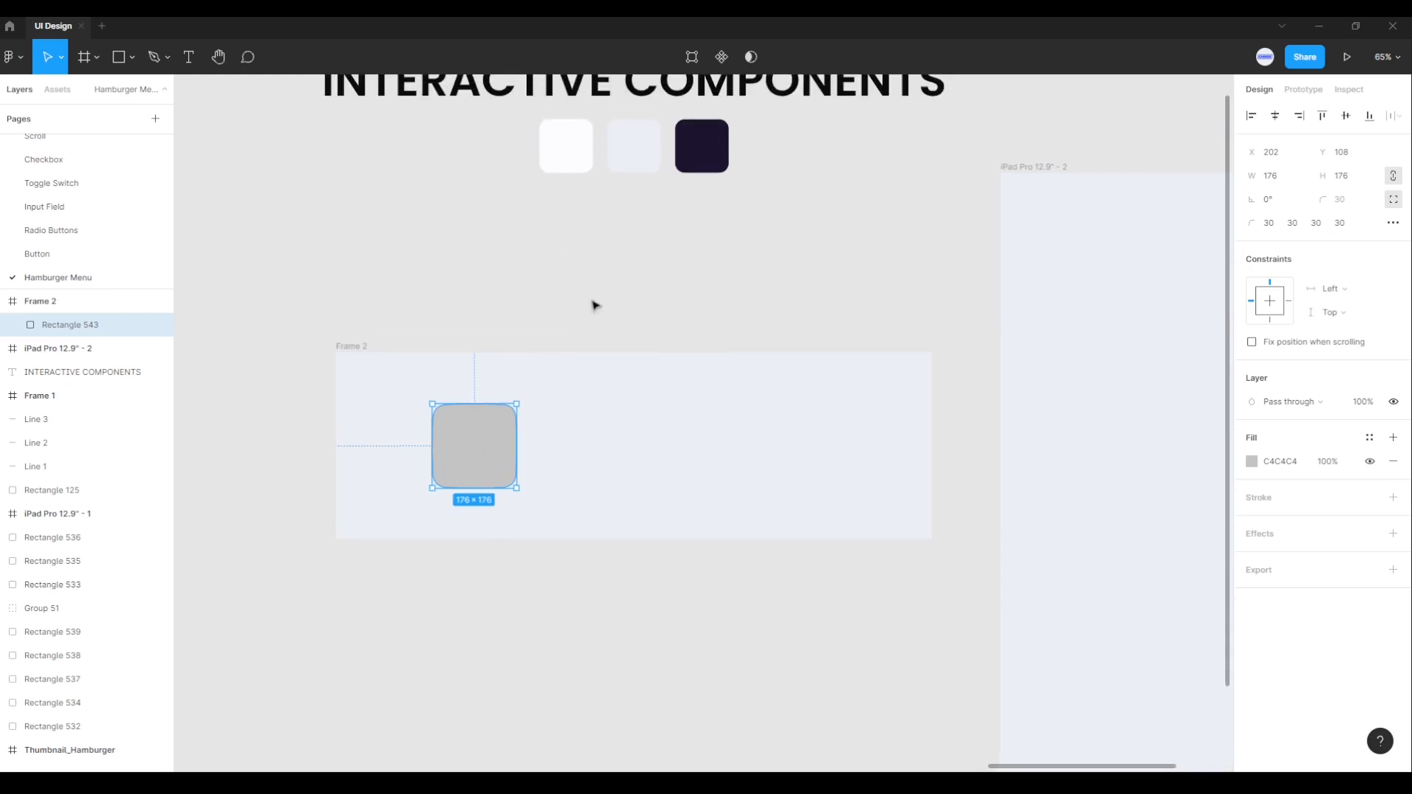
{"action": "left_click", "coordinate": [1250, 461]}
{"action": "left_click", "coordinate": [1077, 607]}
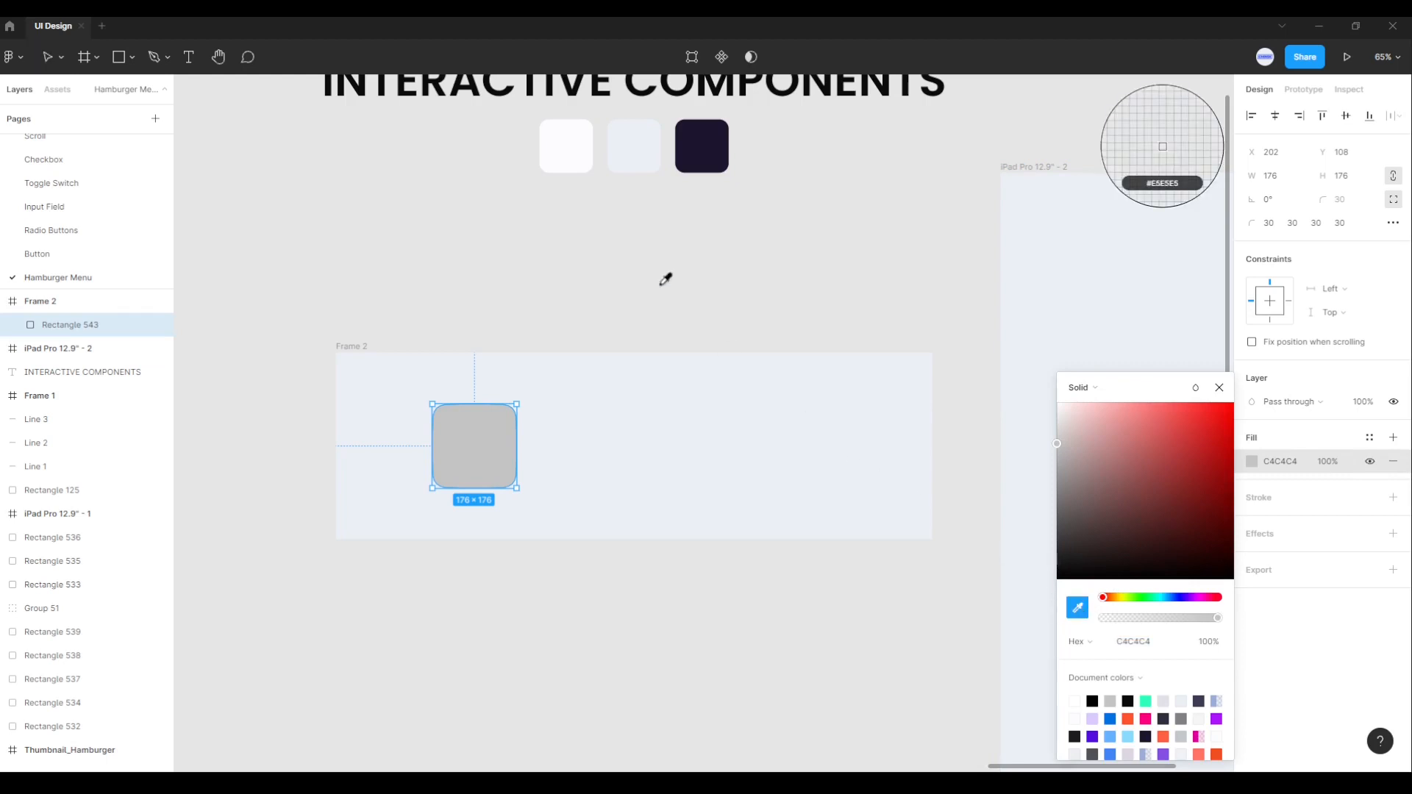
{"action": "left_click", "coordinate": [565, 154]}
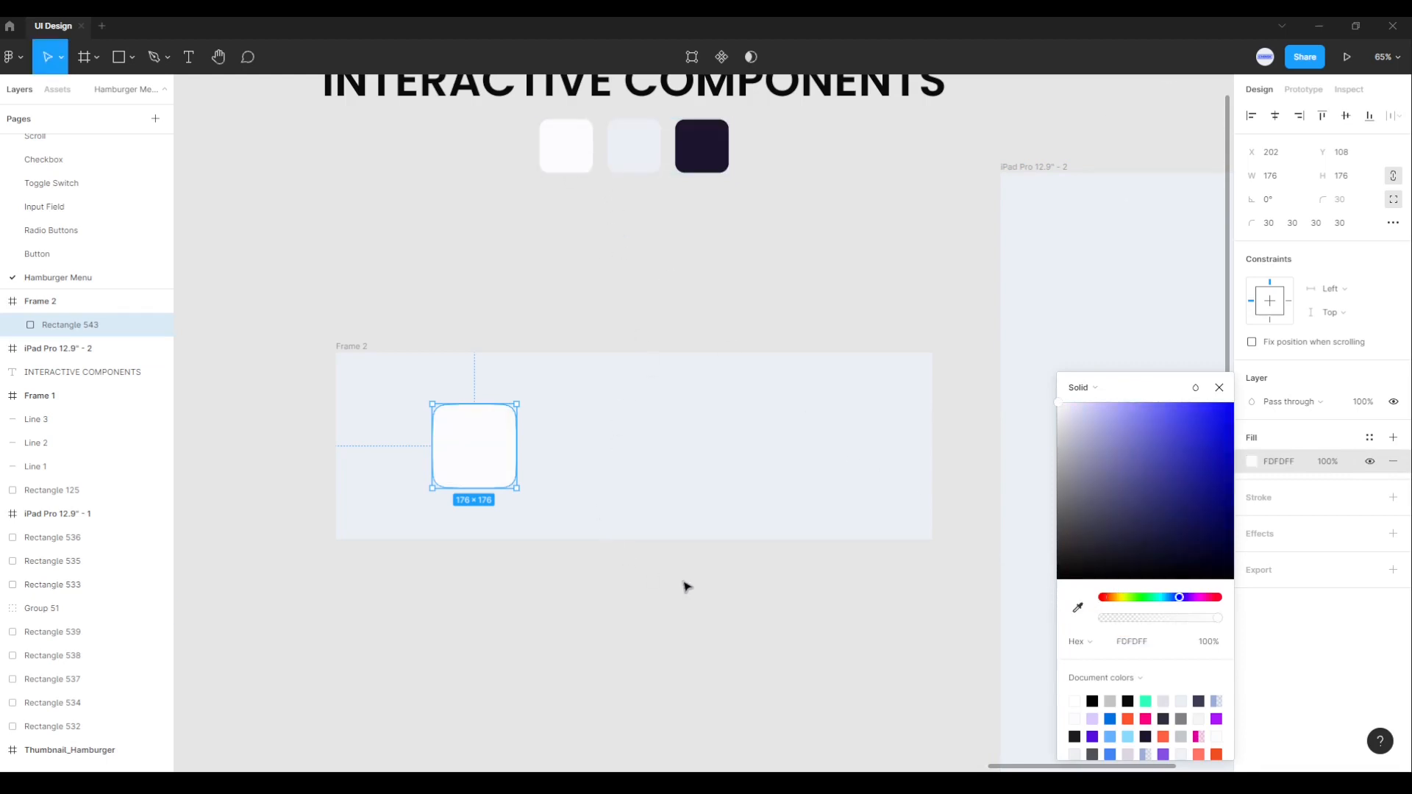
{"action": "left_click", "coordinate": [637, 581]}
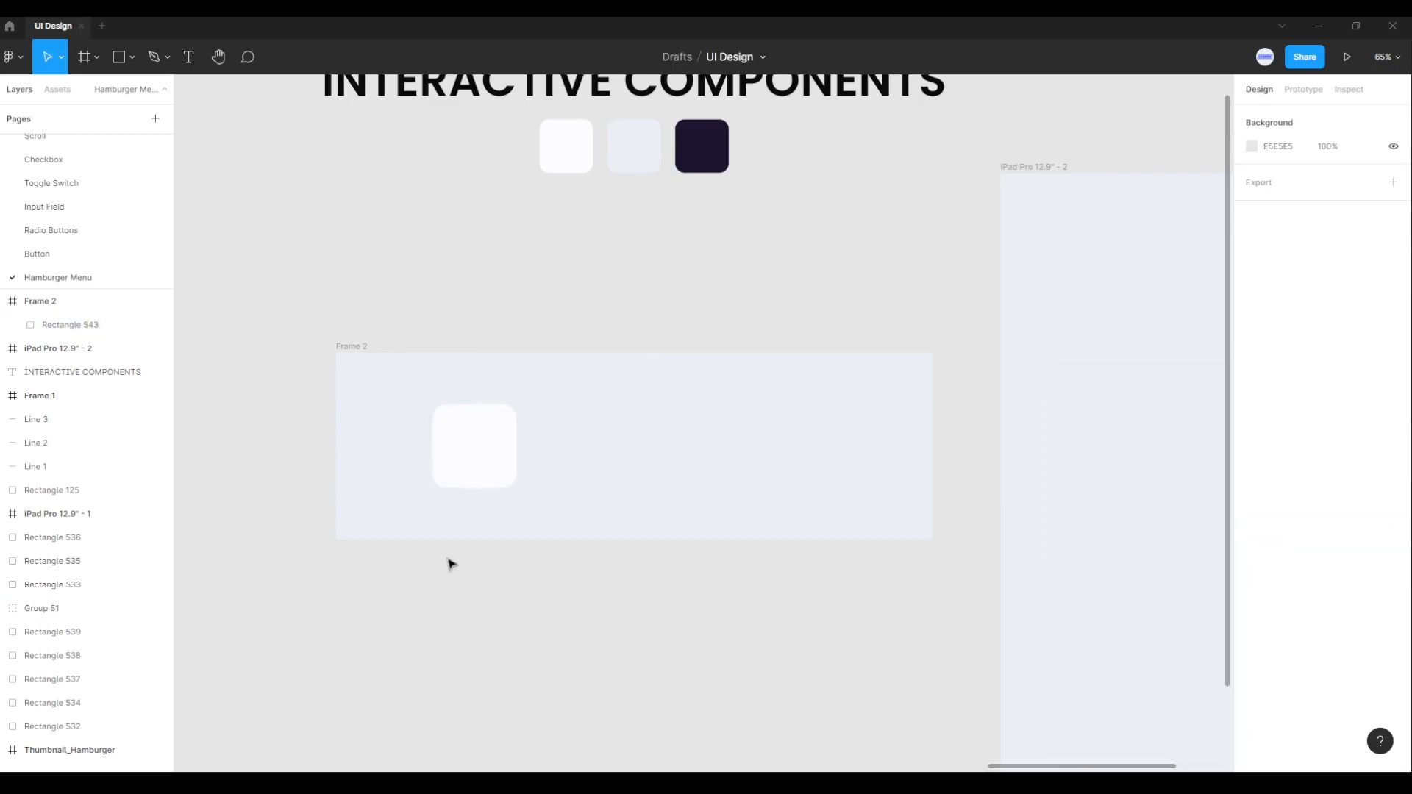
Step: Add an inside stroke to the rounded square and color it white, FFFFFF
{"action": "left_click_drag", "start_coordinate": [451, 564], "coordinate": [507, 556]}
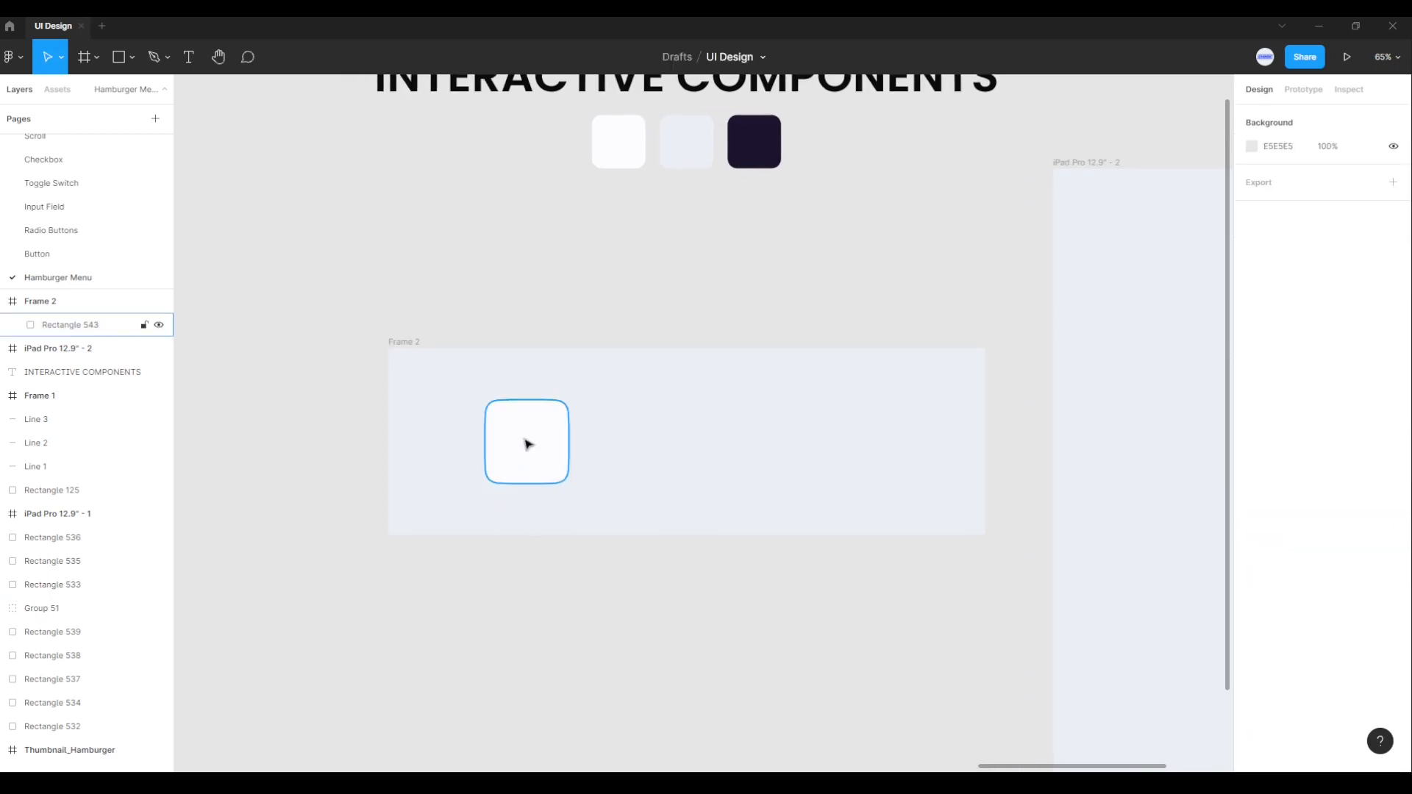
{"action": "scroll", "coordinate": [527, 444], "scroll_direction": "up", "scroll_amount": 5}
{"action": "scroll", "coordinate": [697, 432], "scroll_direction": "down", "scroll_amount": 1}
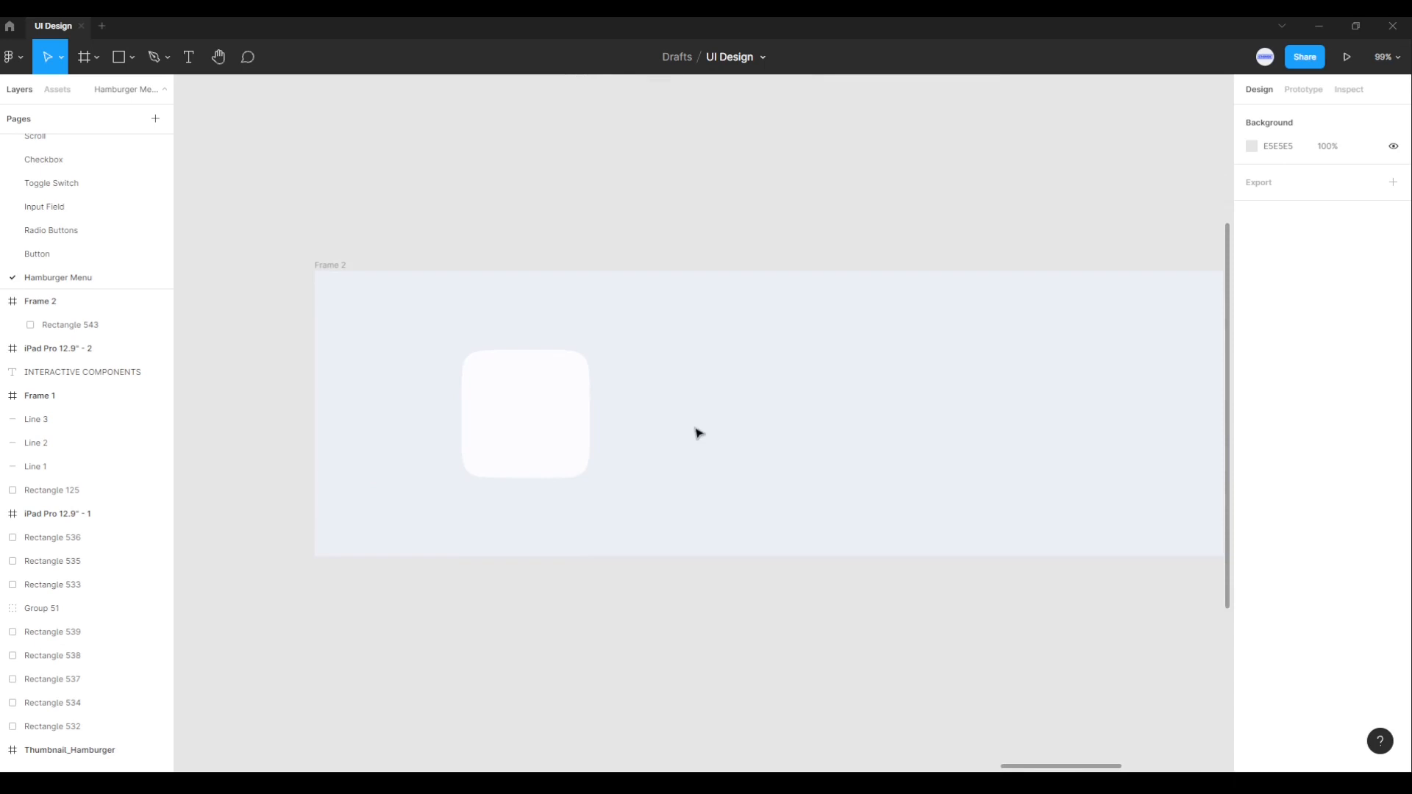
{"action": "left_click", "coordinate": [536, 406]}
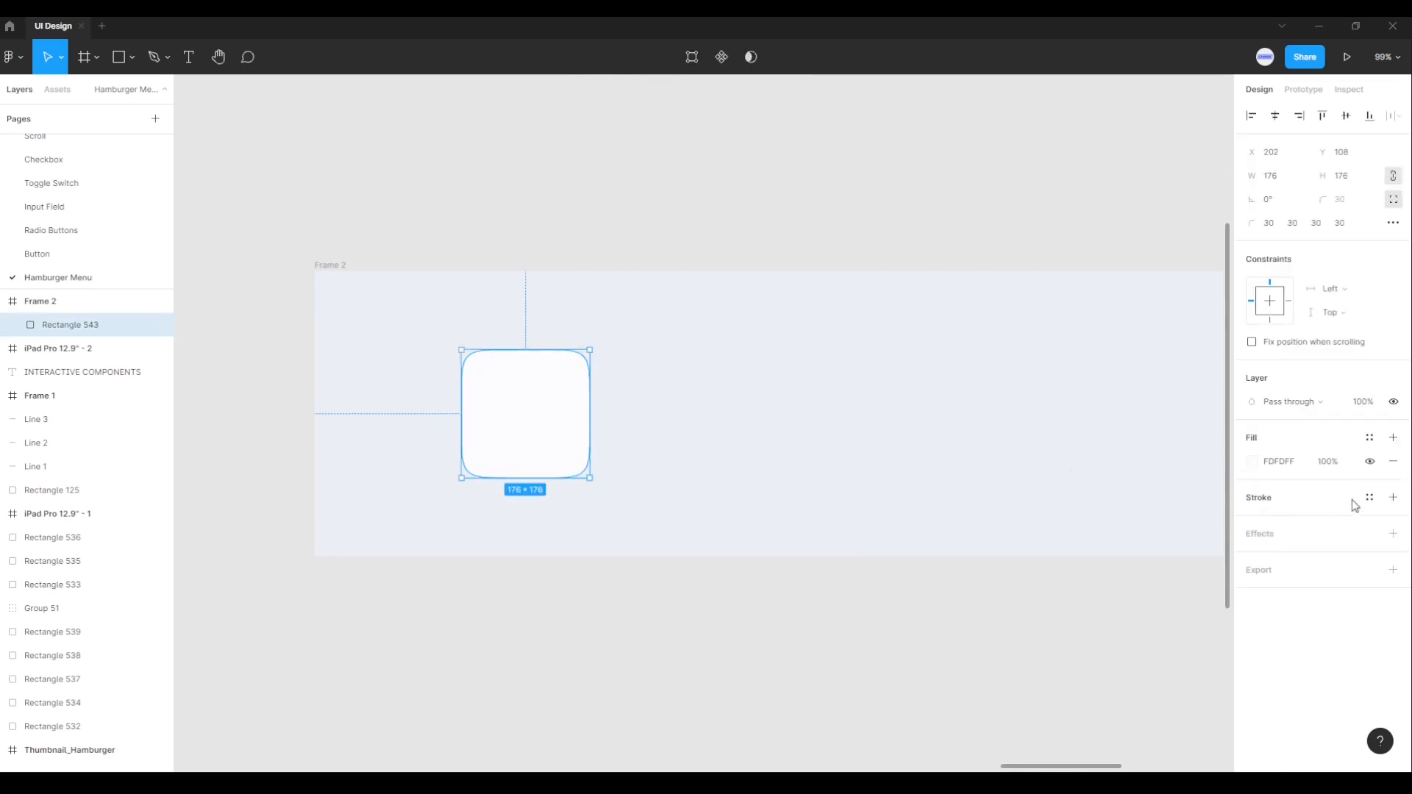
{"action": "left_click", "coordinate": [1393, 497]}
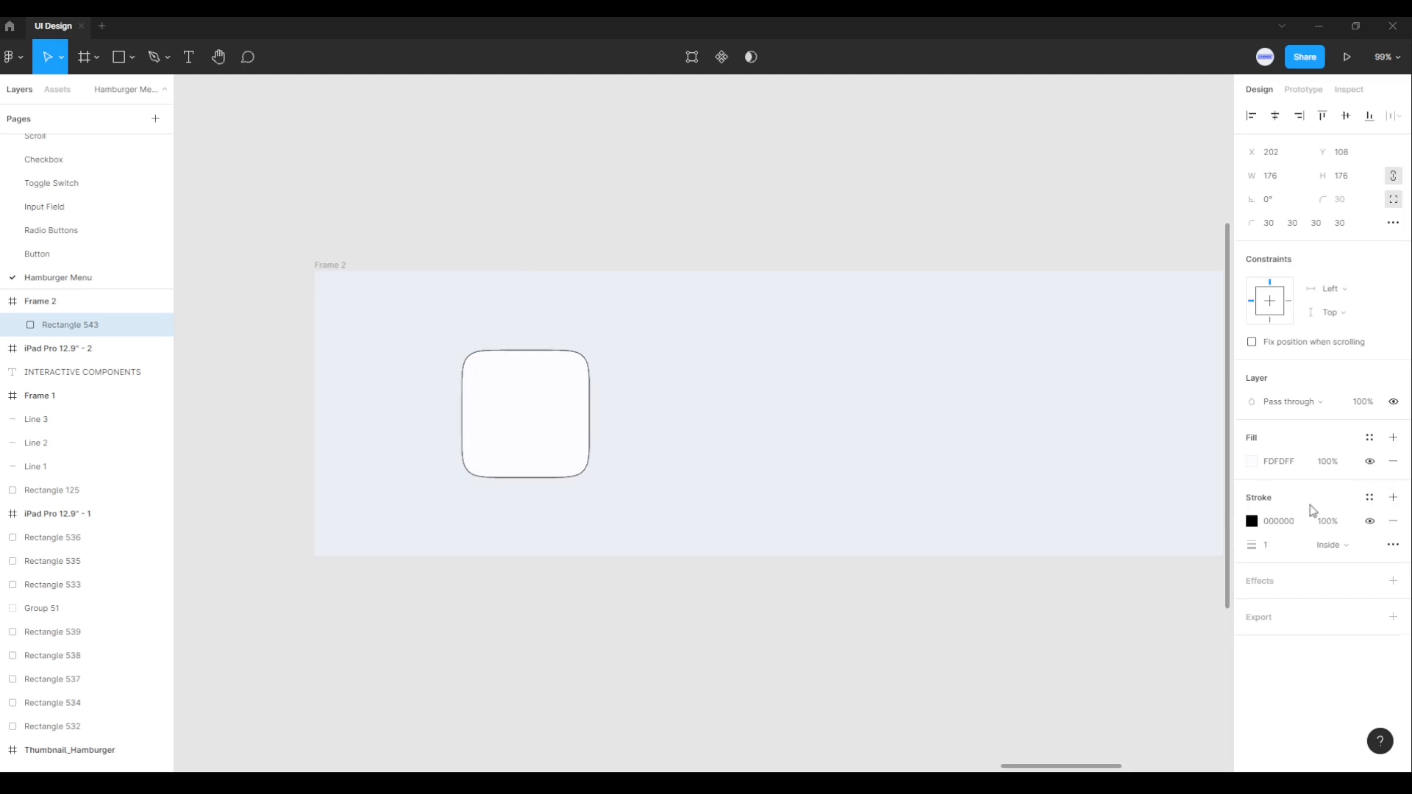
{"action": "left_click", "coordinate": [1269, 527]}
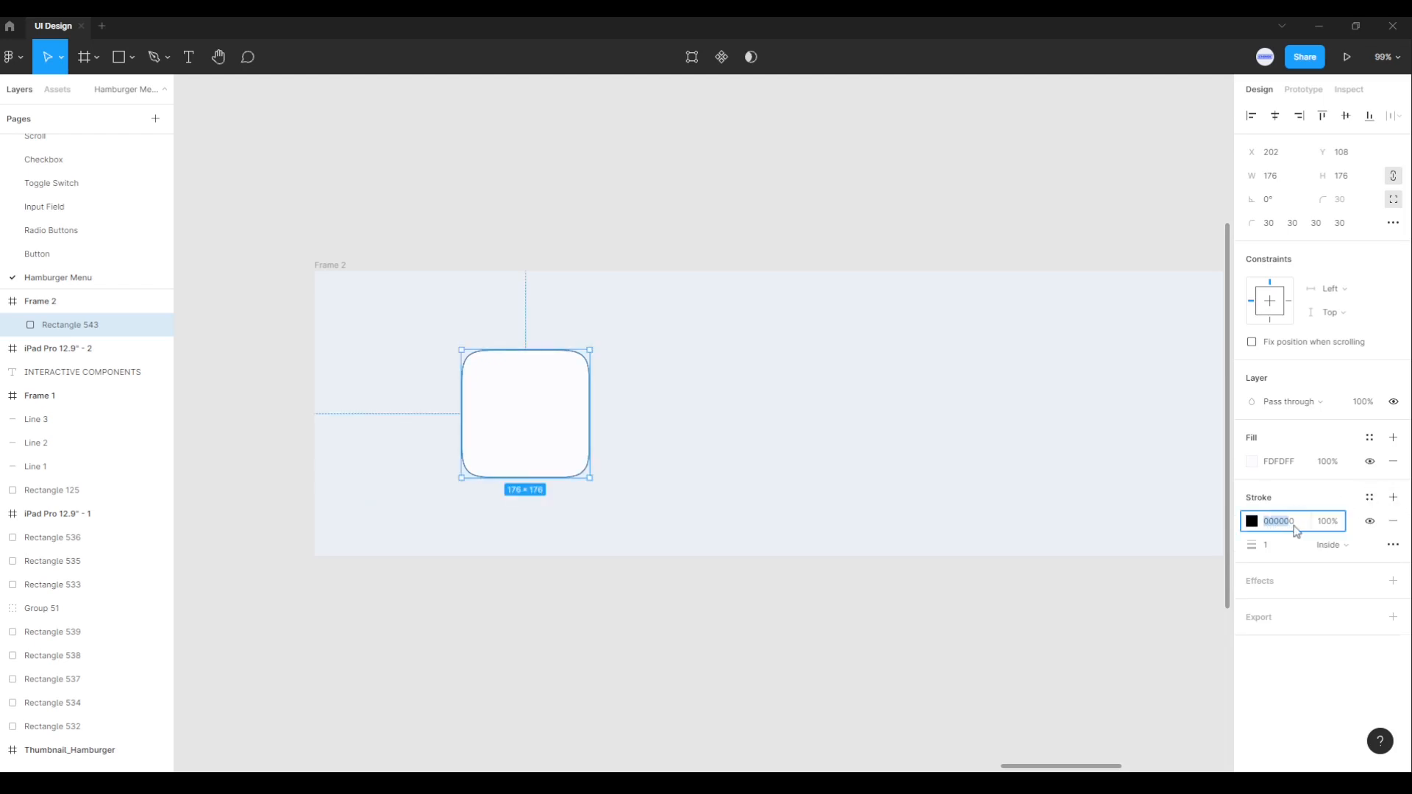
{"action": "left_click", "coordinate": [1251, 522]}
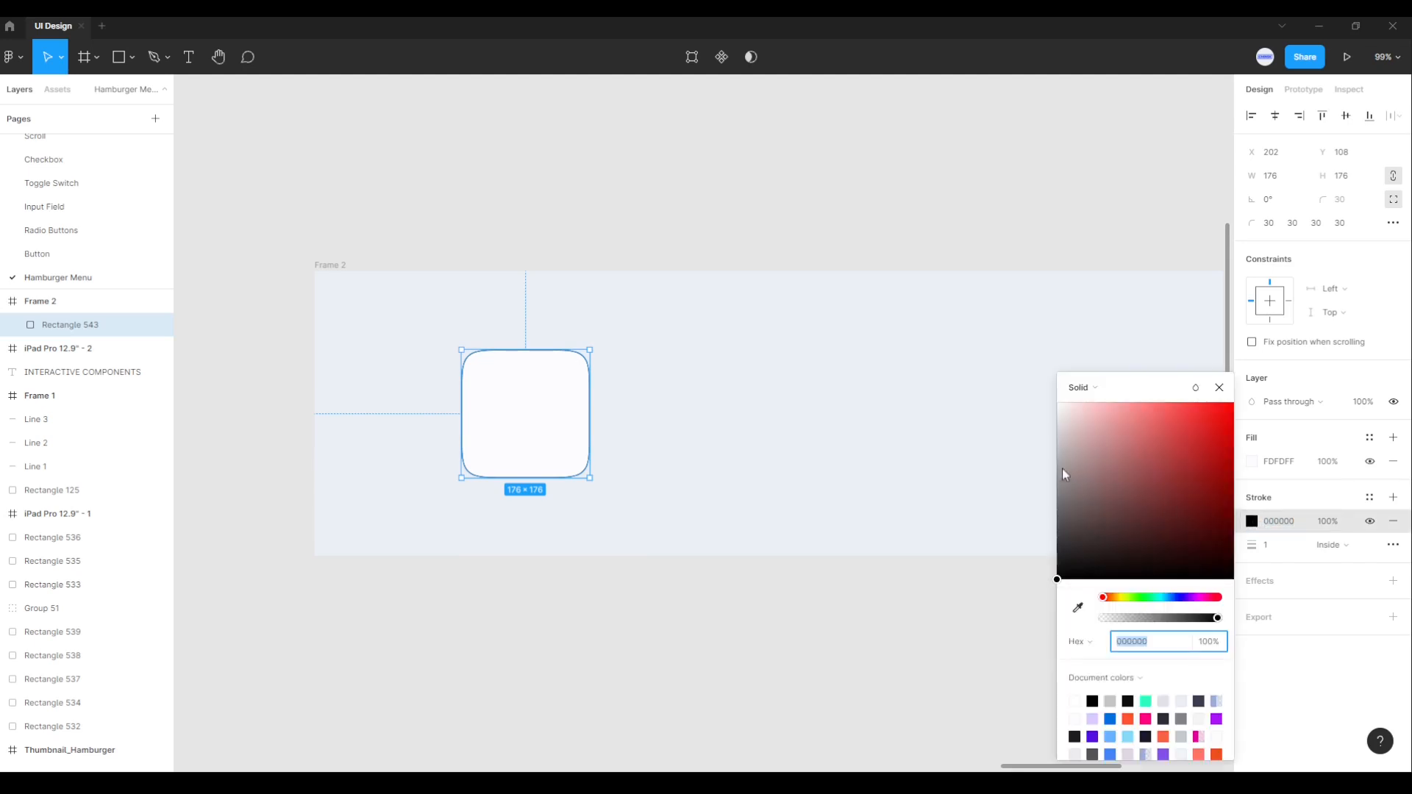
{"action": "mouse_move", "coordinate": [1062, 469]}
{"action": "left_mouse_down"}
{"action": "mouse_move", "coordinate": [1074, 448]}
{"action": "mouse_move", "coordinate": [978, 320]}
{"action": "left_mouse_up"}
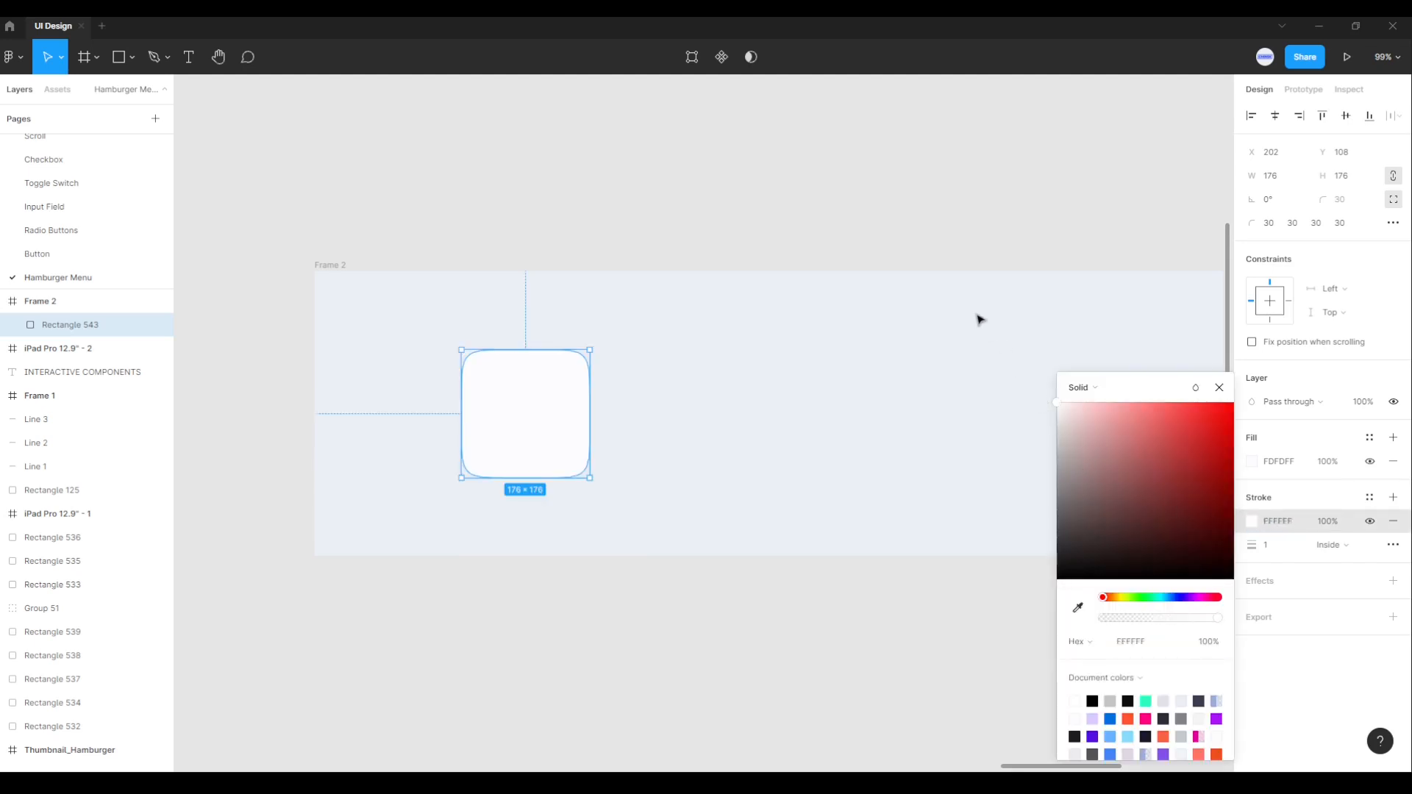
Step: Set the thickness of the rounded square's stroke to 2
{"action": "left_click", "coordinate": [1272, 556]}
{"action": "left_click", "coordinate": [1219, 387]}
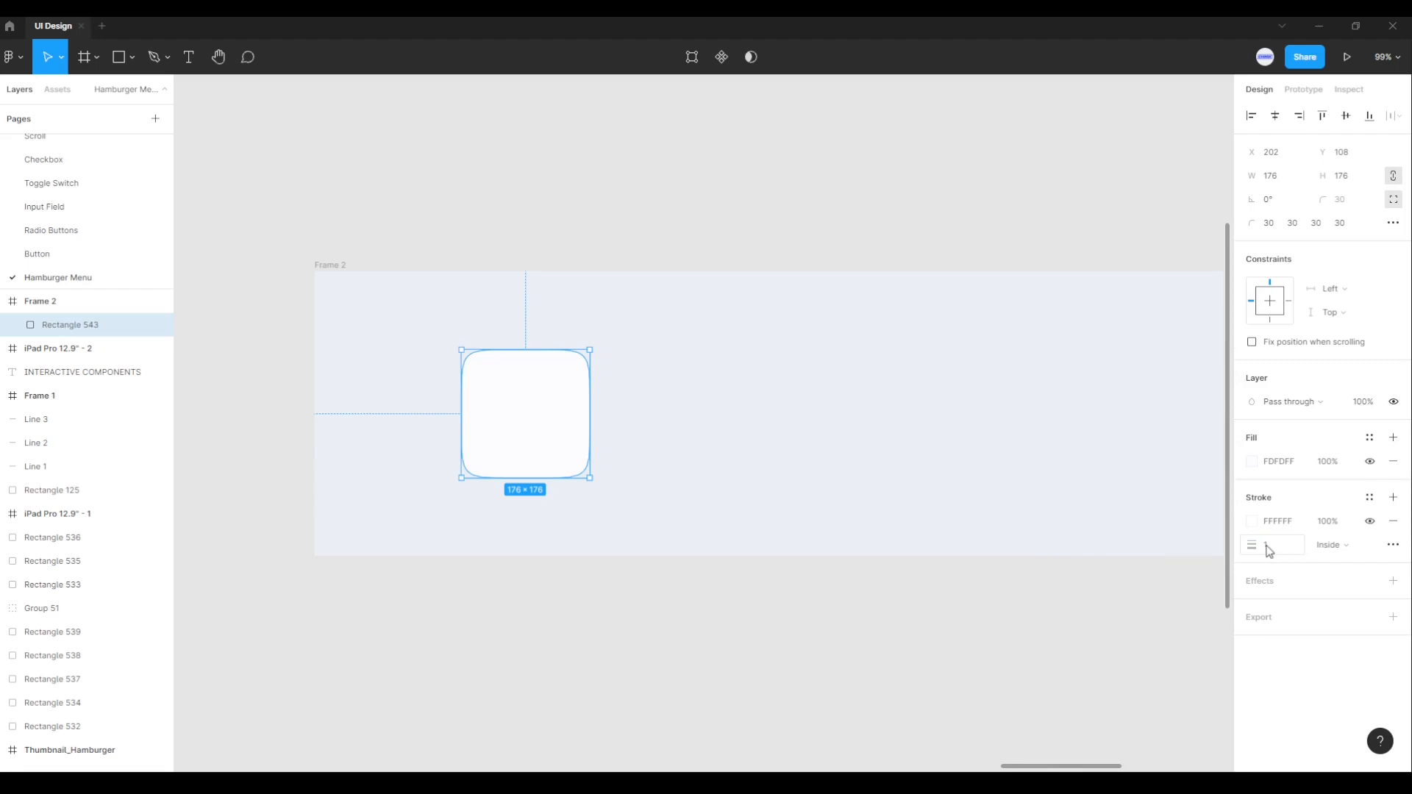
{"action": "left_click", "coordinate": [1269, 551]}
{"action": "key", "text": "Return"}
{"action": "left_click", "coordinate": [638, 421]}
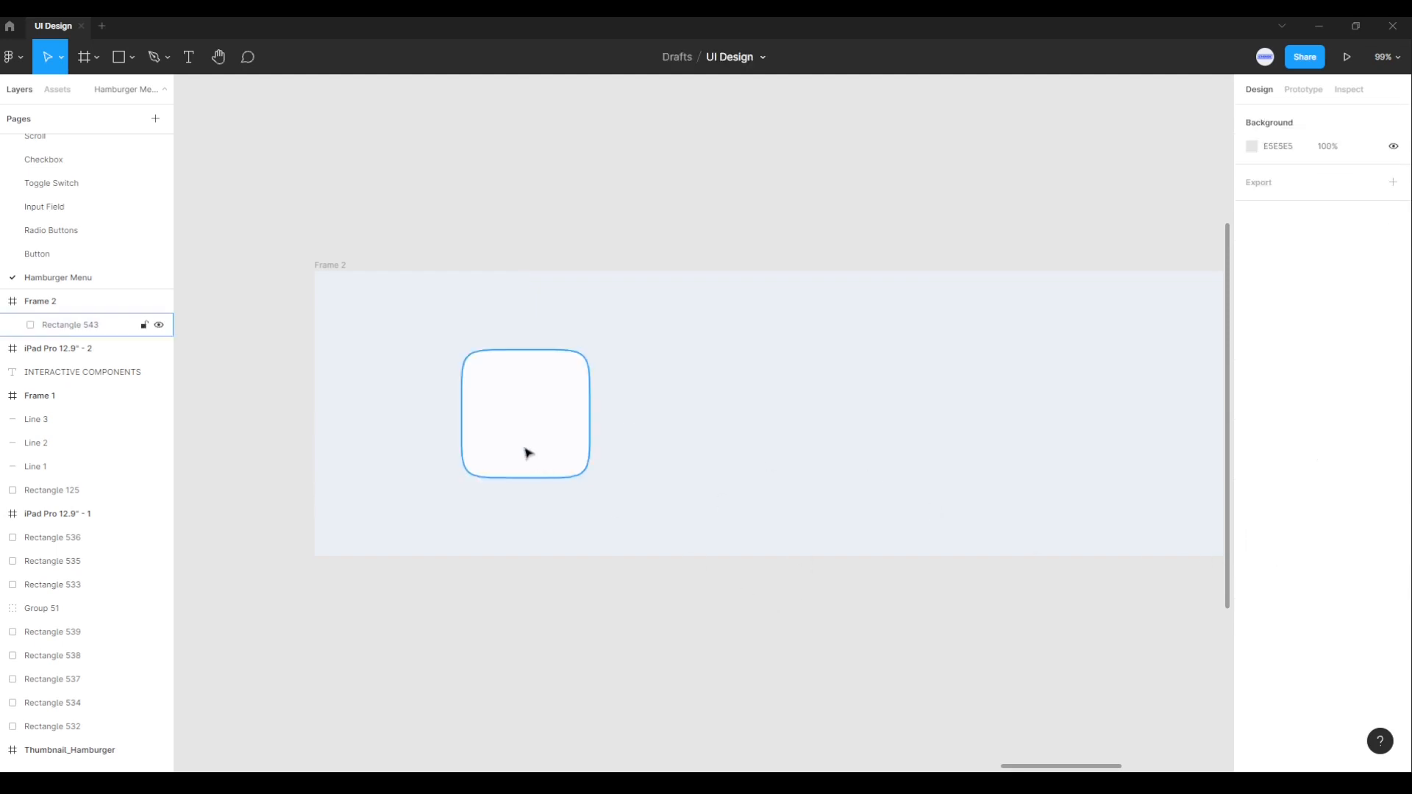
Step: Add a drop shadow to the rounded square with X -5, Y -5 and a blur of 40
{"action": "scroll", "coordinate": [433, 434], "scroll_direction": "up", "scroll_amount": 3}
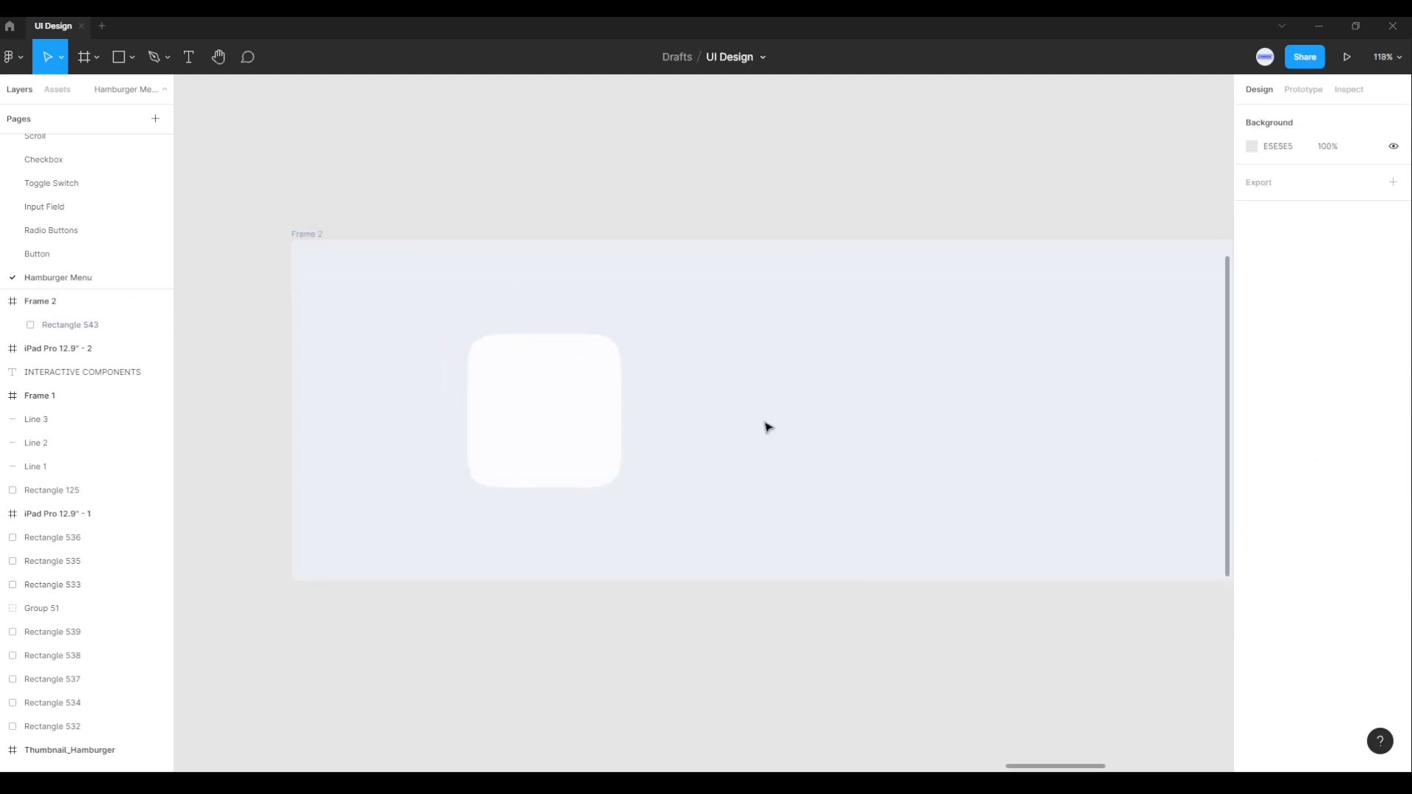
{"action": "left_click", "coordinate": [556, 414]}
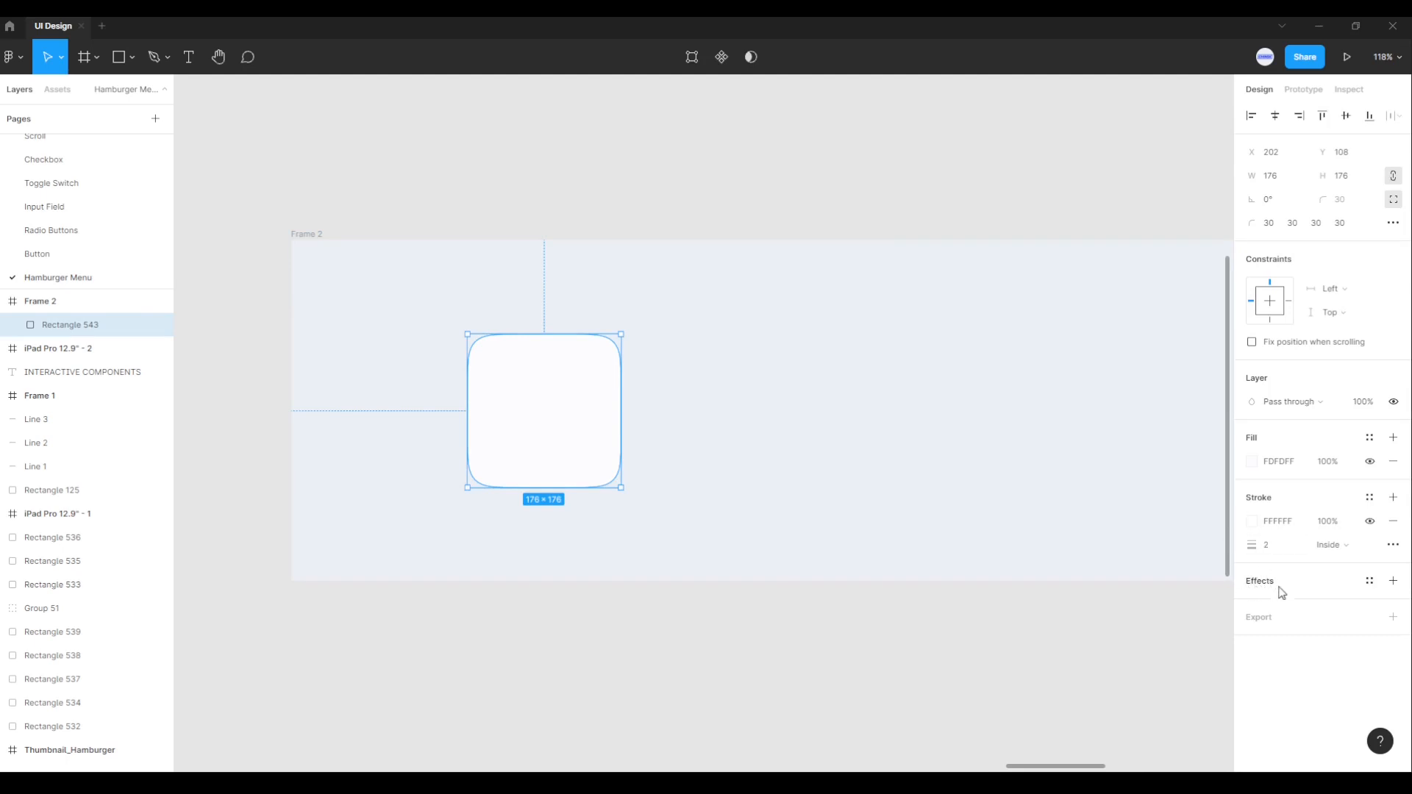
{"action": "left_click", "coordinate": [1392, 580]}
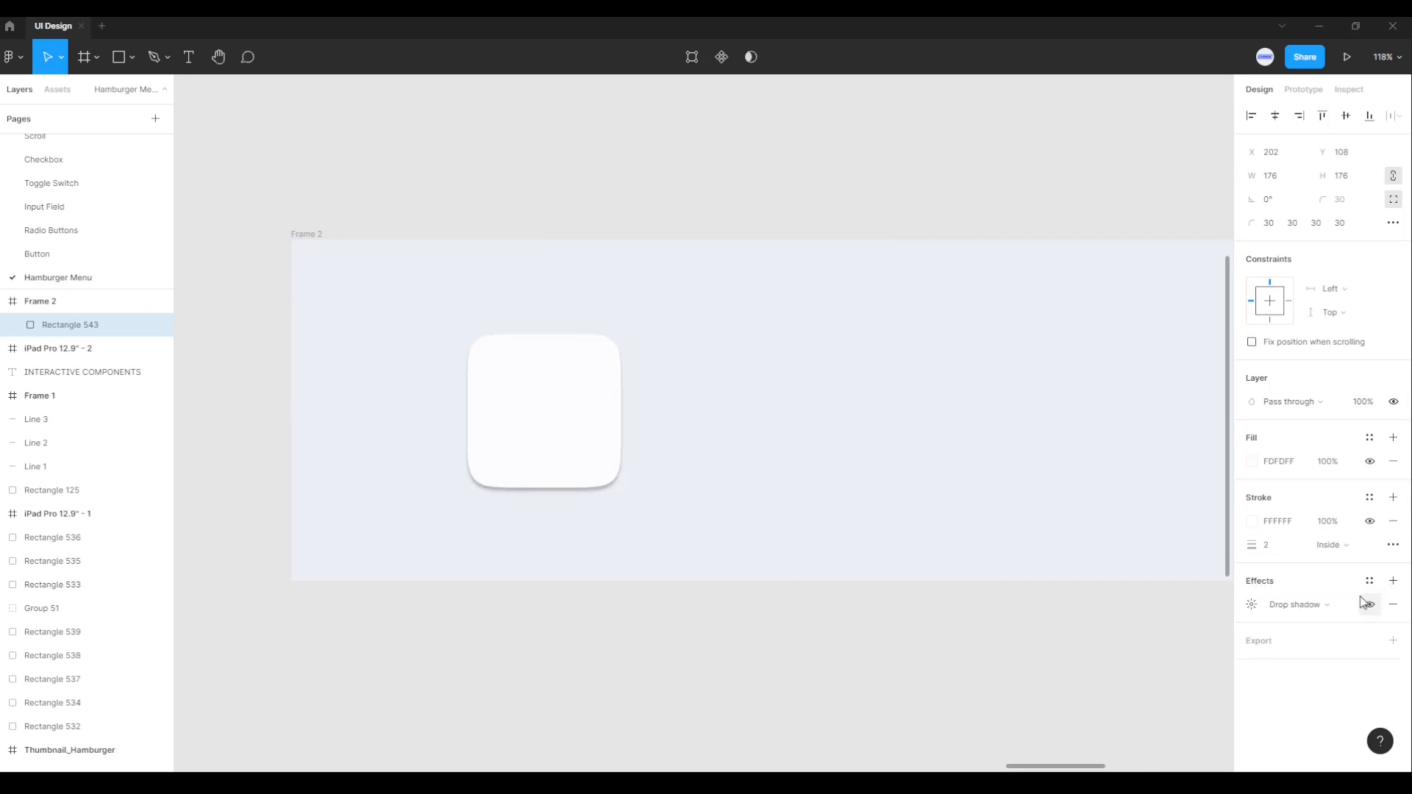
{"action": "left_click", "coordinate": [1252, 606]}
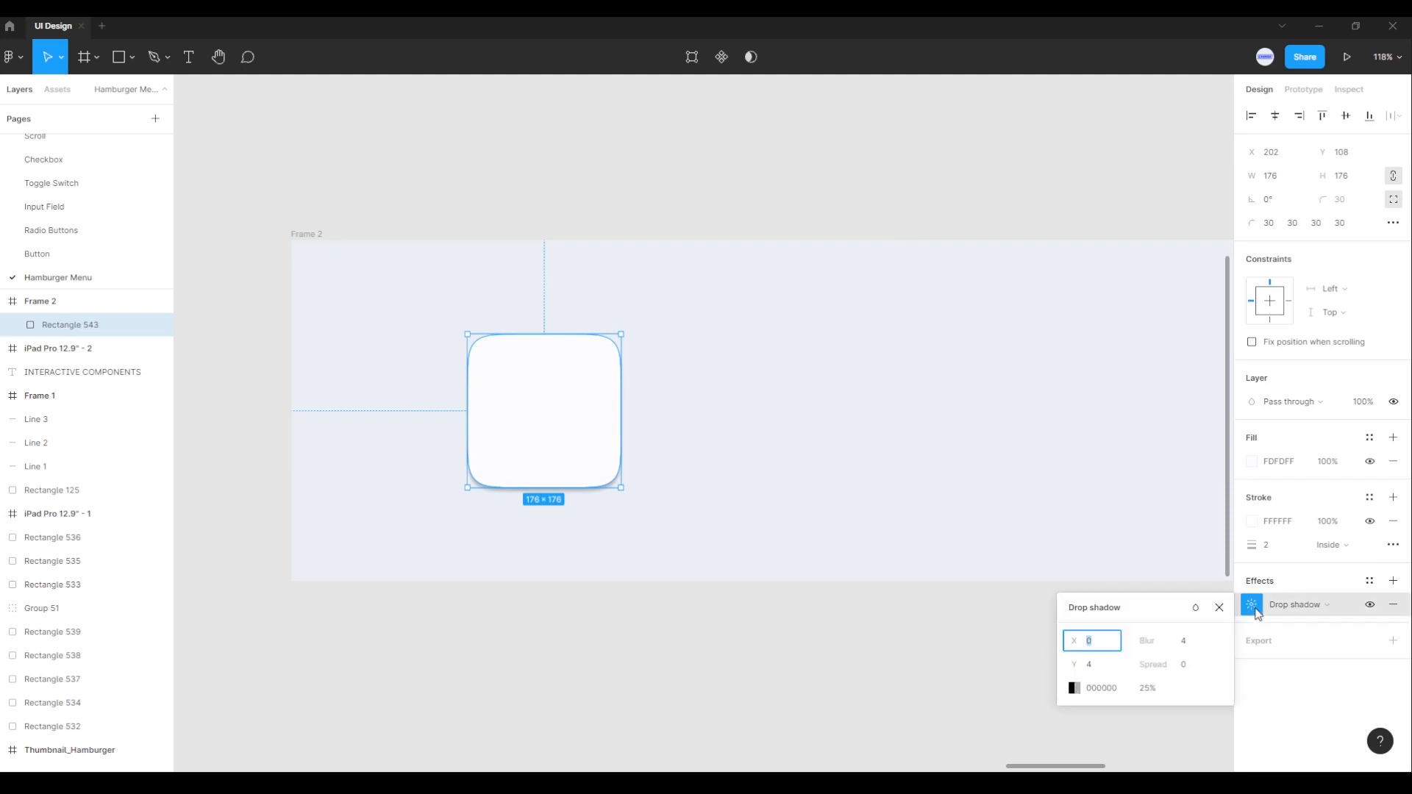
{"action": "left_click", "coordinate": [1089, 644]}
{"action": "key", "text": "Return"}
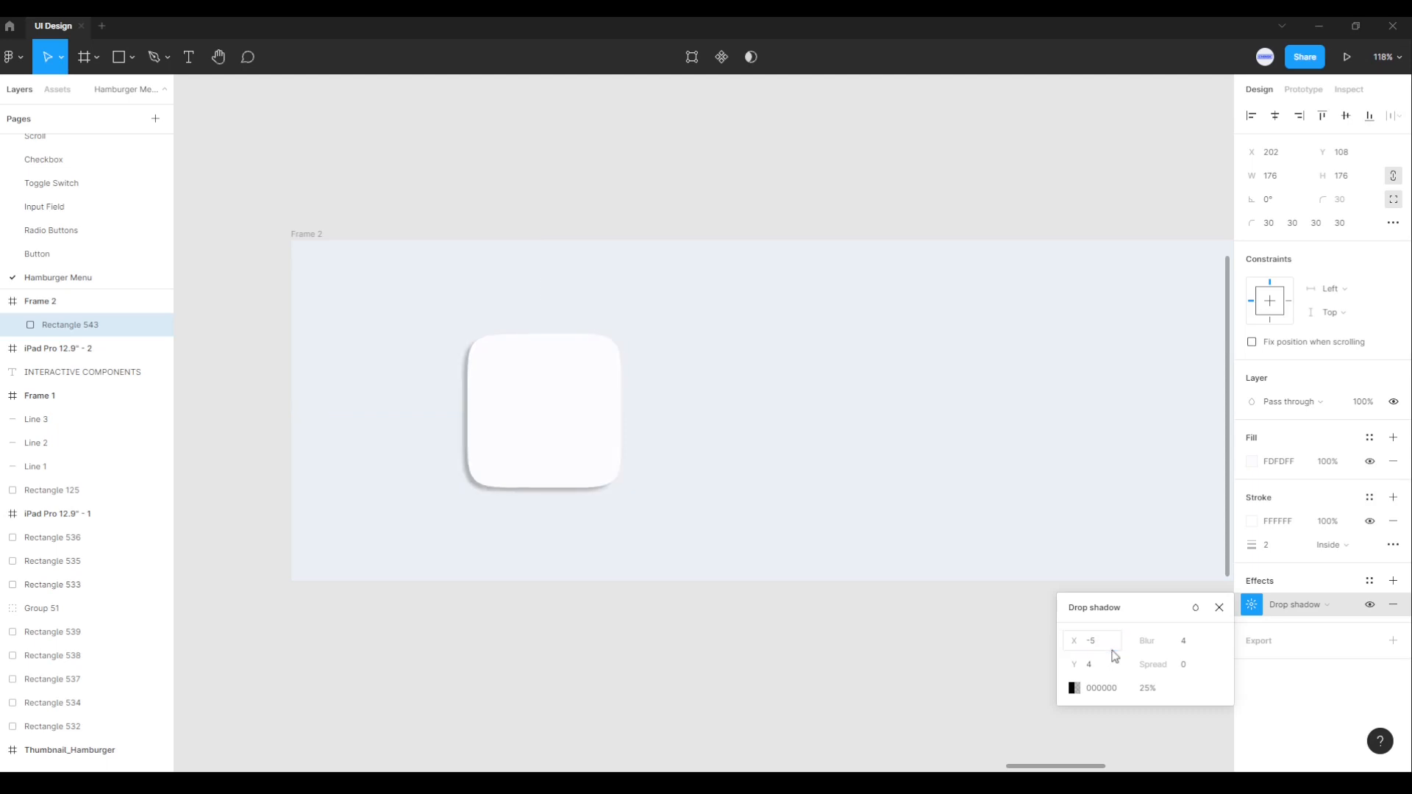
{"action": "left_click", "coordinate": [1099, 666]}
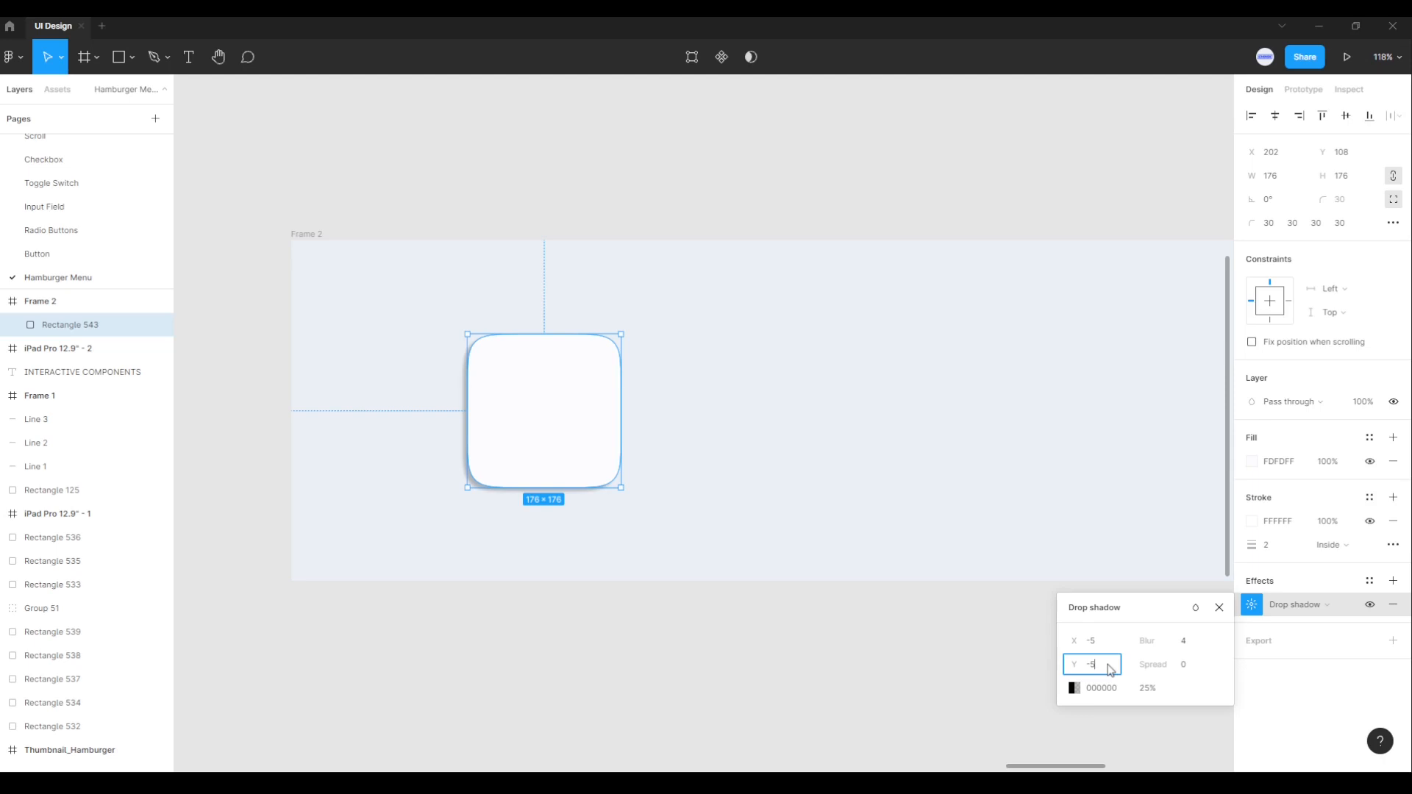
{"action": "key", "text": "Return"}
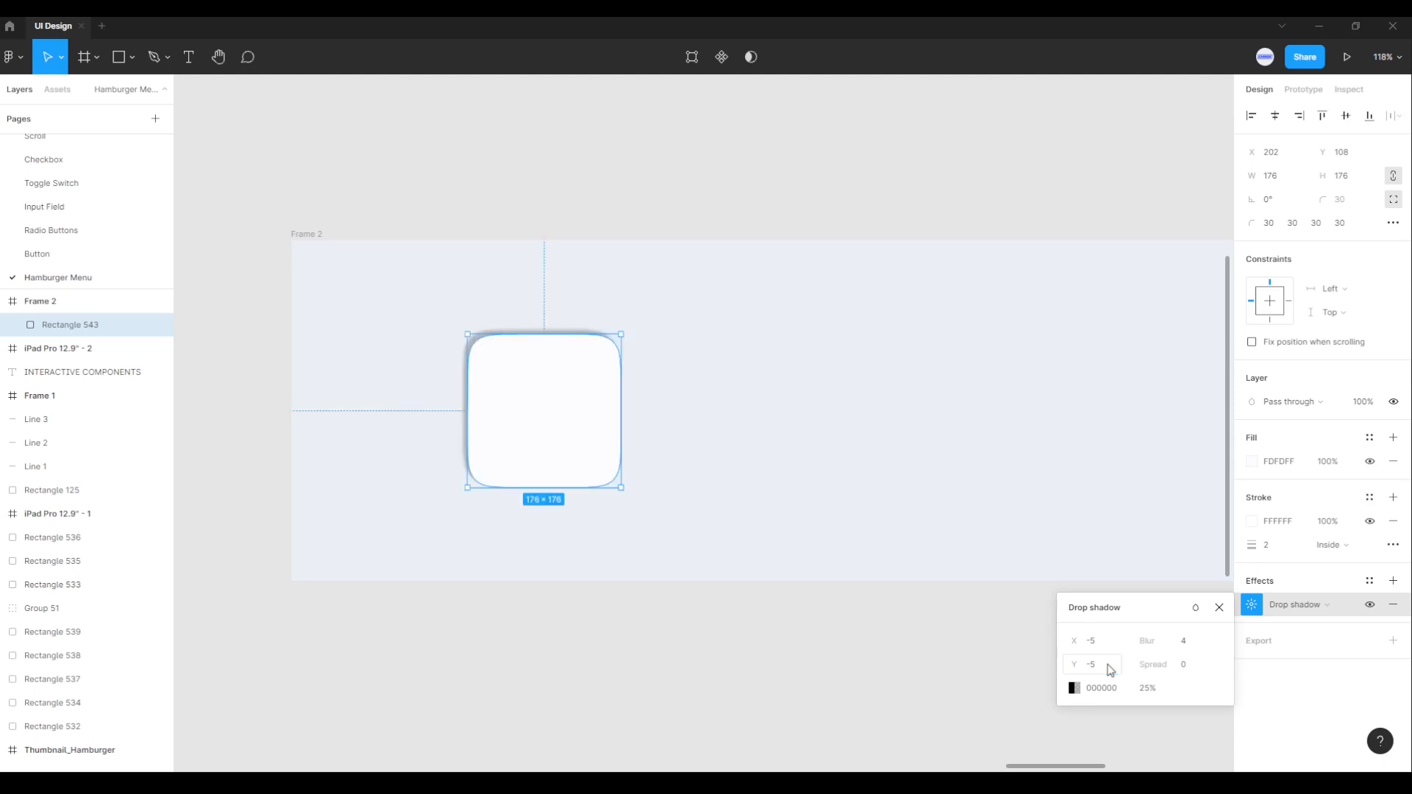
{"action": "left_click", "coordinate": [1184, 649]}
{"action": "left_click_drag", "start_coordinate": [1181, 647], "coordinate": [1194, 650]}
{"action": "key", "text": "Return"}
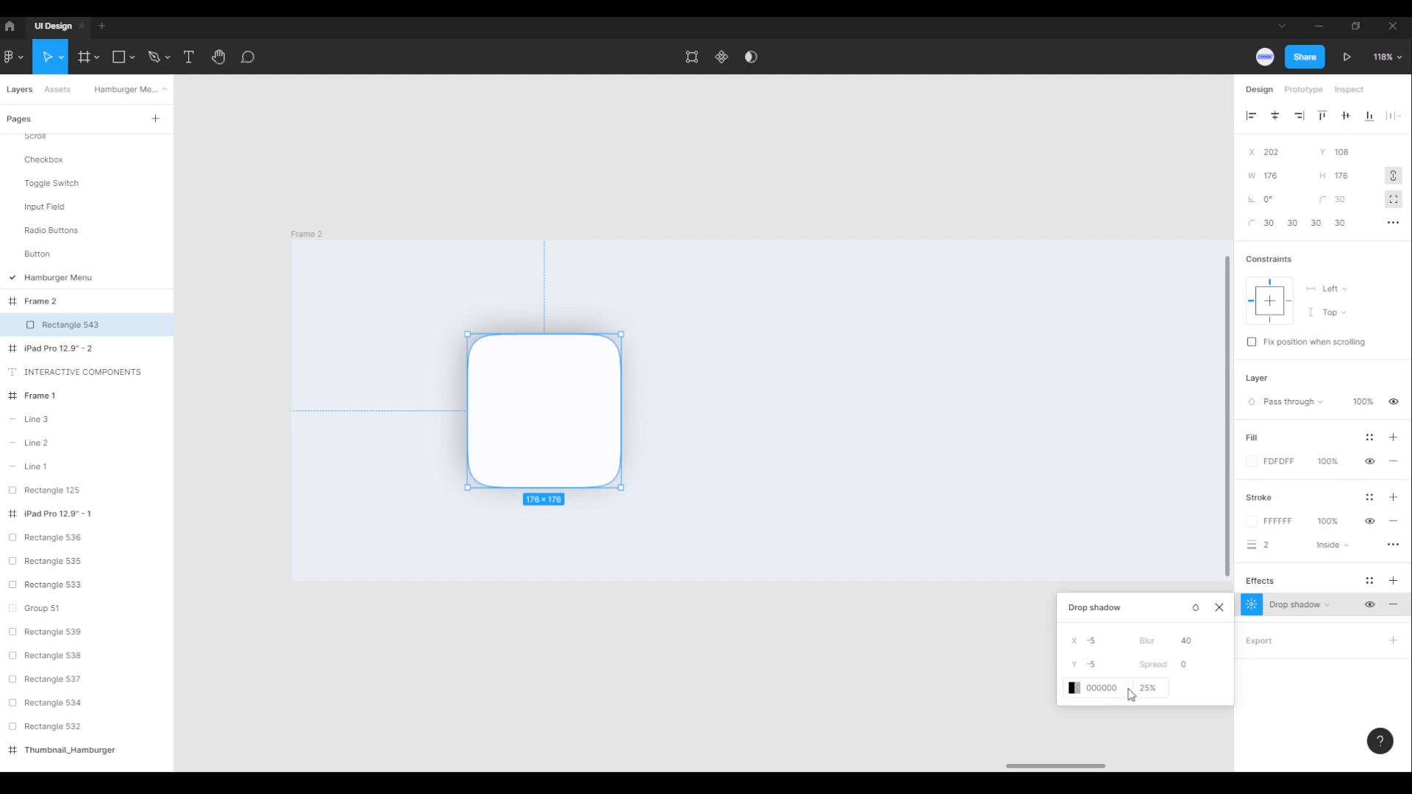
Step: Change the drop shadow's color to white, FFFFFF
{"action": "left_click", "coordinate": [1090, 691]}
{"action": "left_click", "coordinate": [1091, 694]}
{"action": "left_click_drag", "start_coordinate": [1092, 694], "coordinate": [1078, 688]}
{"action": "left_click", "coordinate": [1074, 685]}
{"action": "left_click_drag", "start_coordinate": [937, 504], "coordinate": [751, 341]}
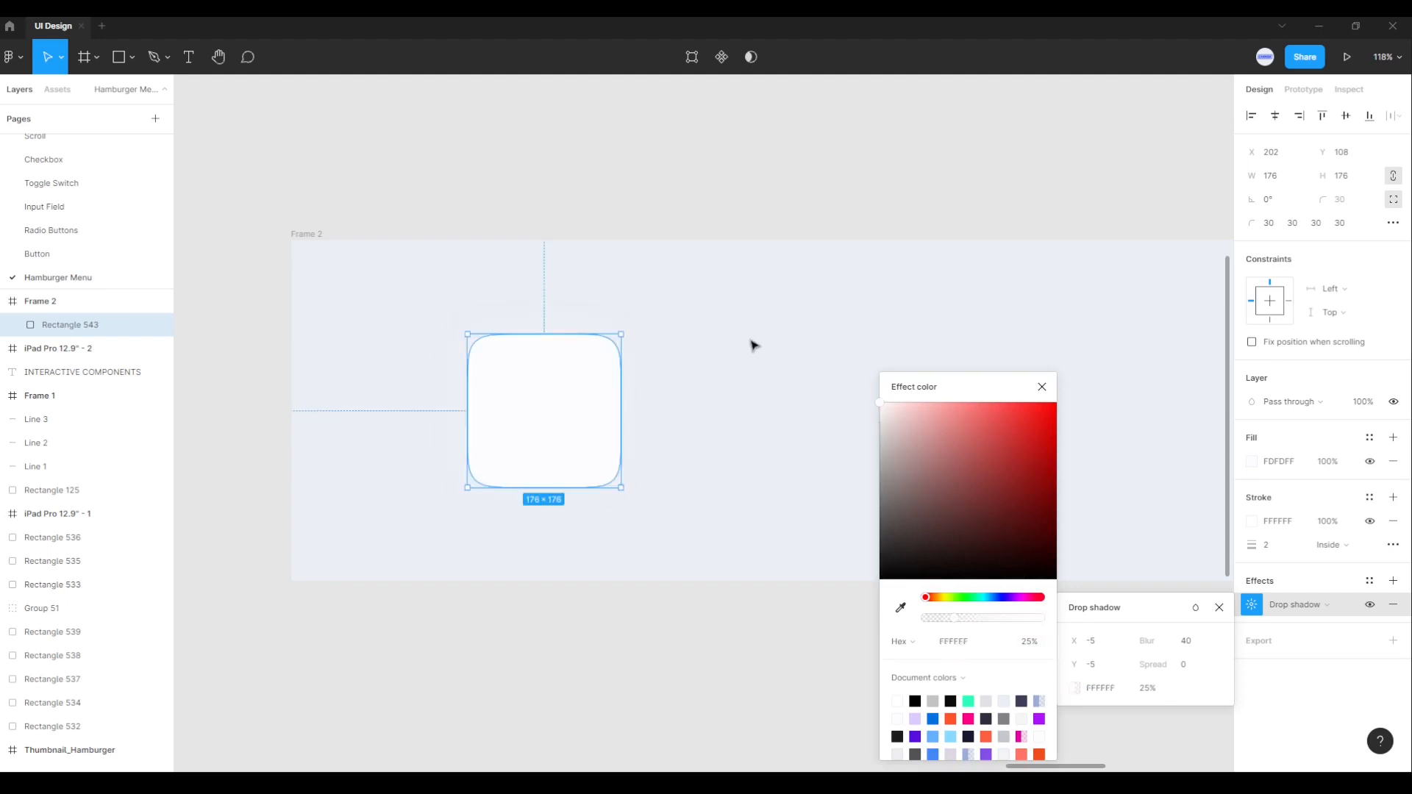
Step: Increase the opacity of the rounded square's white drop shadow and close the shadow settings
{"action": "left_click", "coordinate": [1156, 693]}
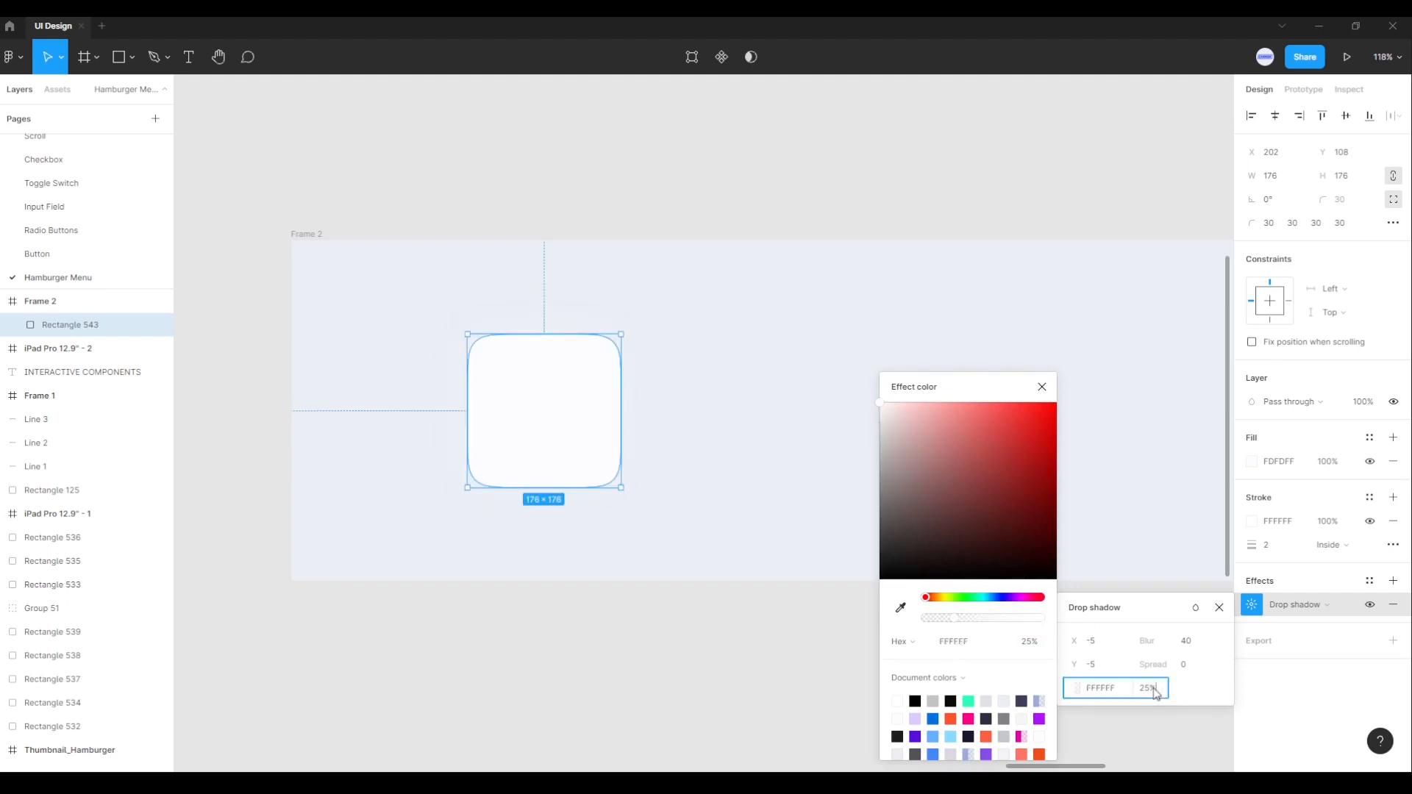
{"action": "left_click", "coordinate": [1042, 387]}
{"action": "left_click", "coordinate": [1147, 694]}
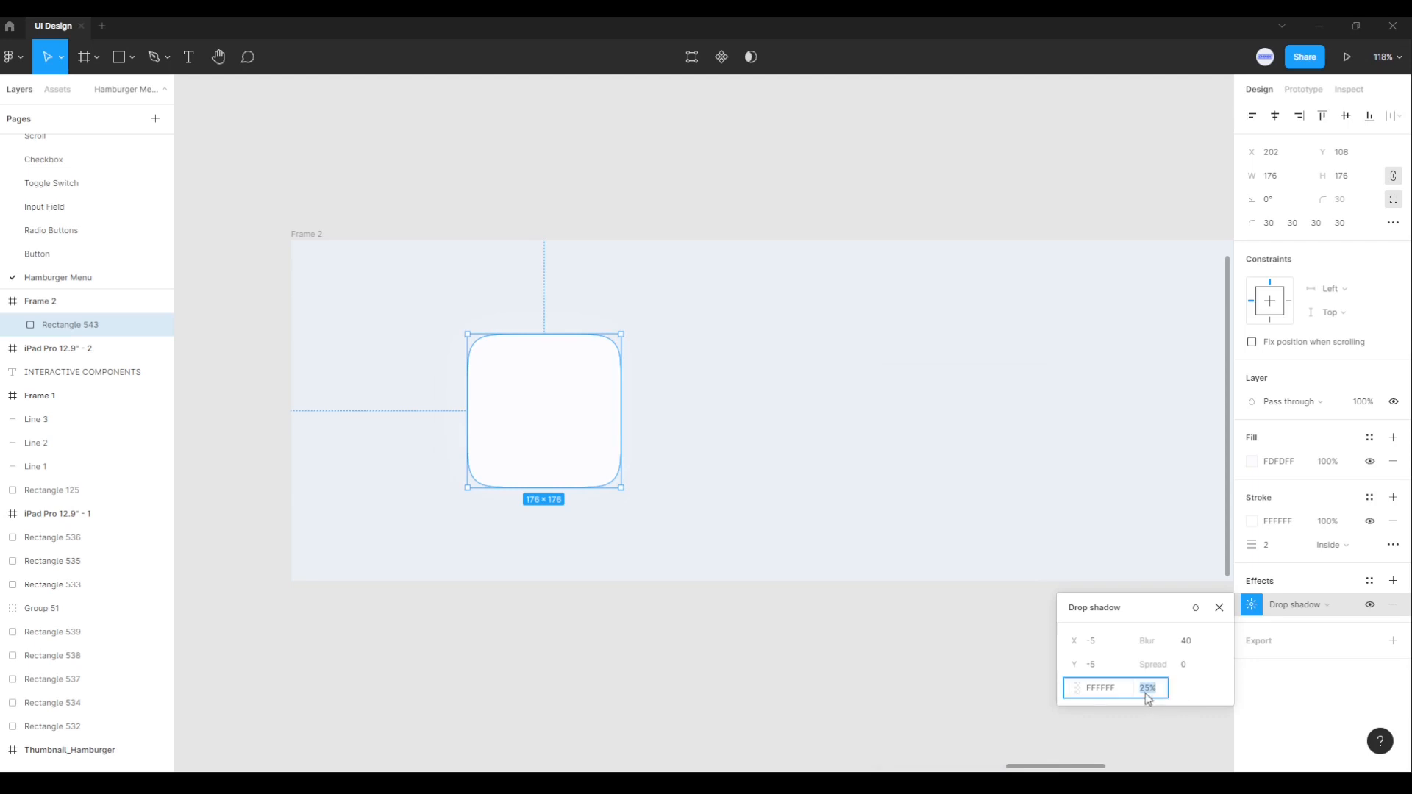
{"action": "left_click_drag", "start_coordinate": [1153, 694], "coordinate": [1159, 696]}
{"action": "key", "text": "Return"}
{"action": "left_click", "coordinate": [1219, 608]}
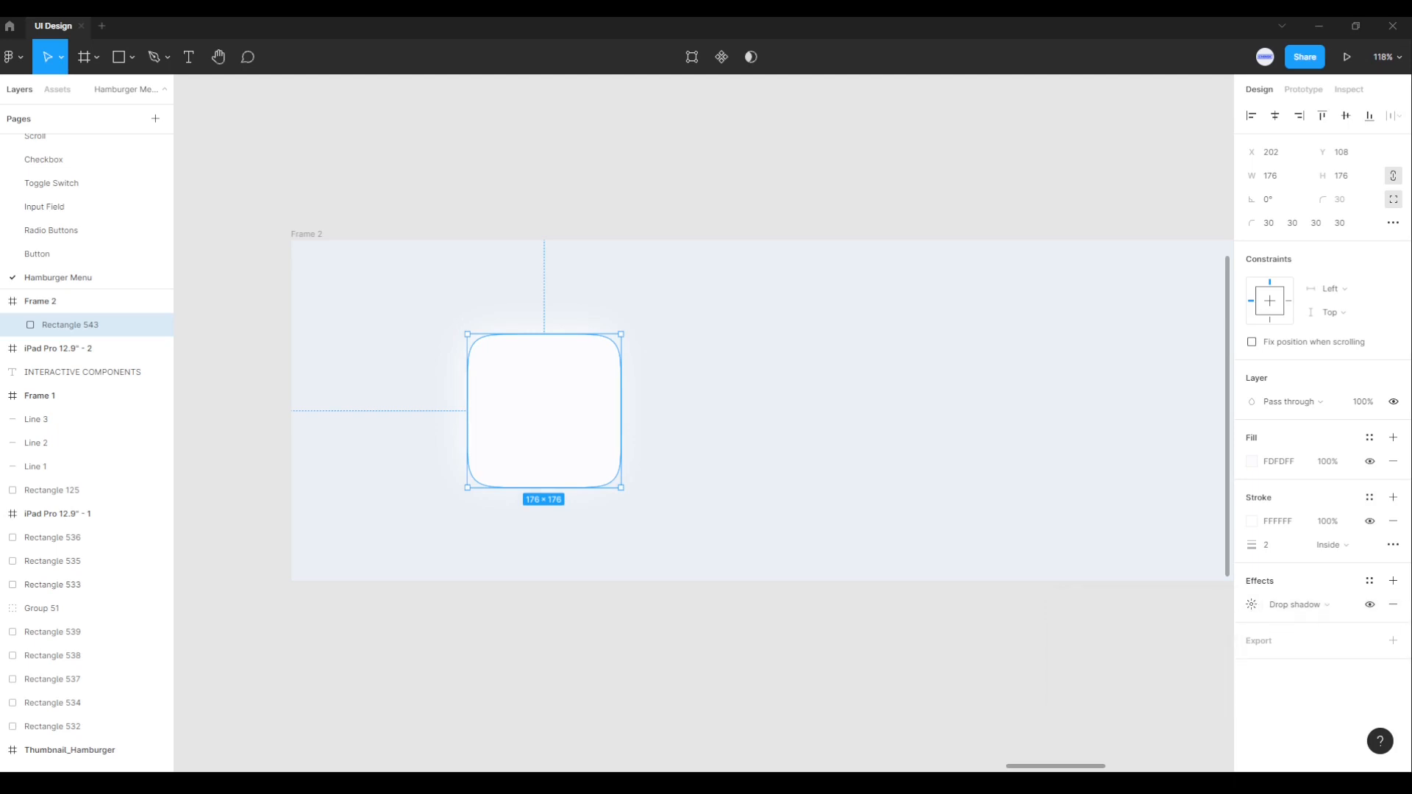
Step: Add a second drop shadow to the rounded square with X 20, Y 20 and a blur of 50
{"action": "left_click", "coordinate": [1390, 583]}
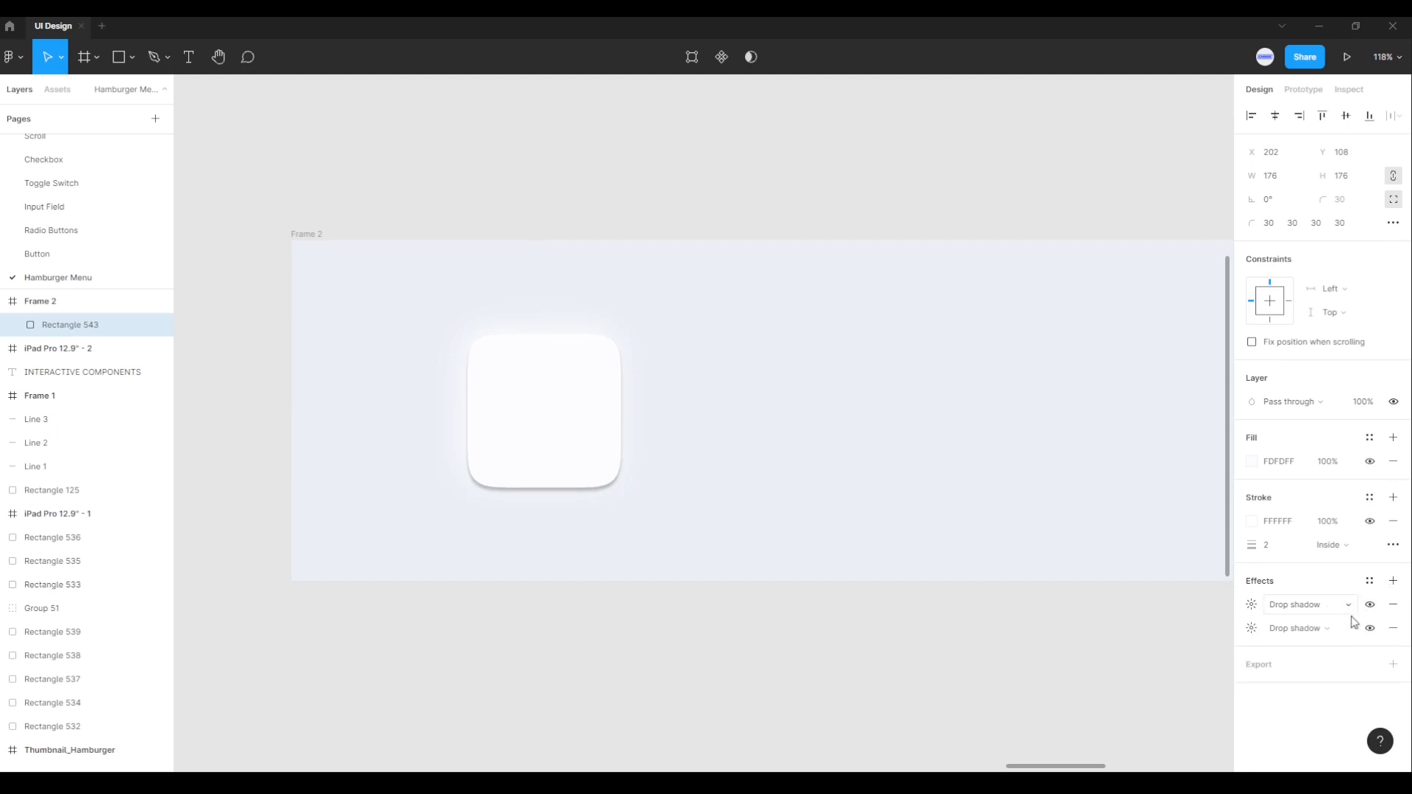
{"action": "left_click", "coordinate": [1252, 605]}
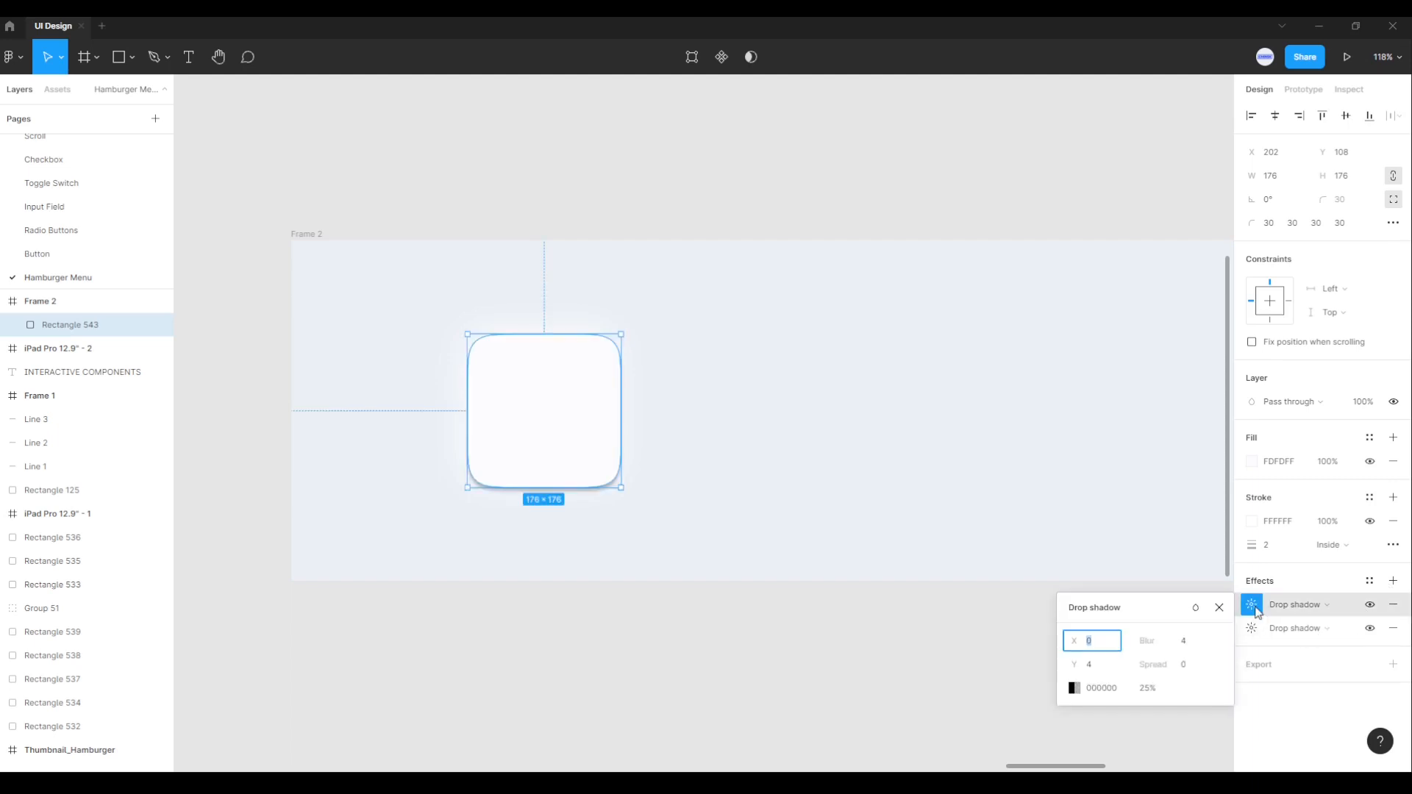
{"action": "left_click", "coordinate": [1095, 643]}
{"action": "left_click_drag", "start_coordinate": [1090, 647], "coordinate": [1110, 648]}
{"action": "type", "text": "20"}
{"action": "key", "text": "Return"}
{"action": "left_click", "coordinate": [1094, 666]}
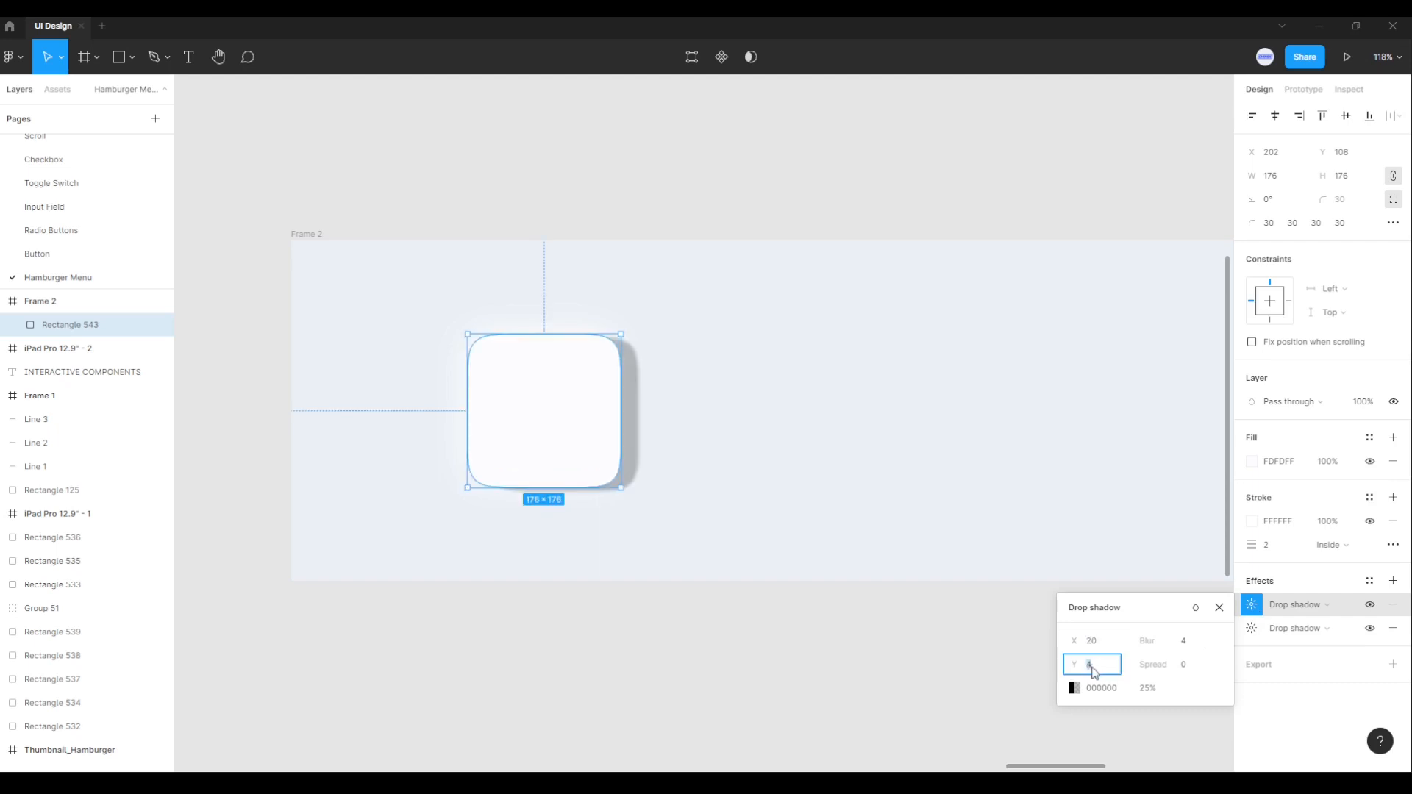
{"action": "type", "text": "20"}
{"action": "key", "text": "Return"}
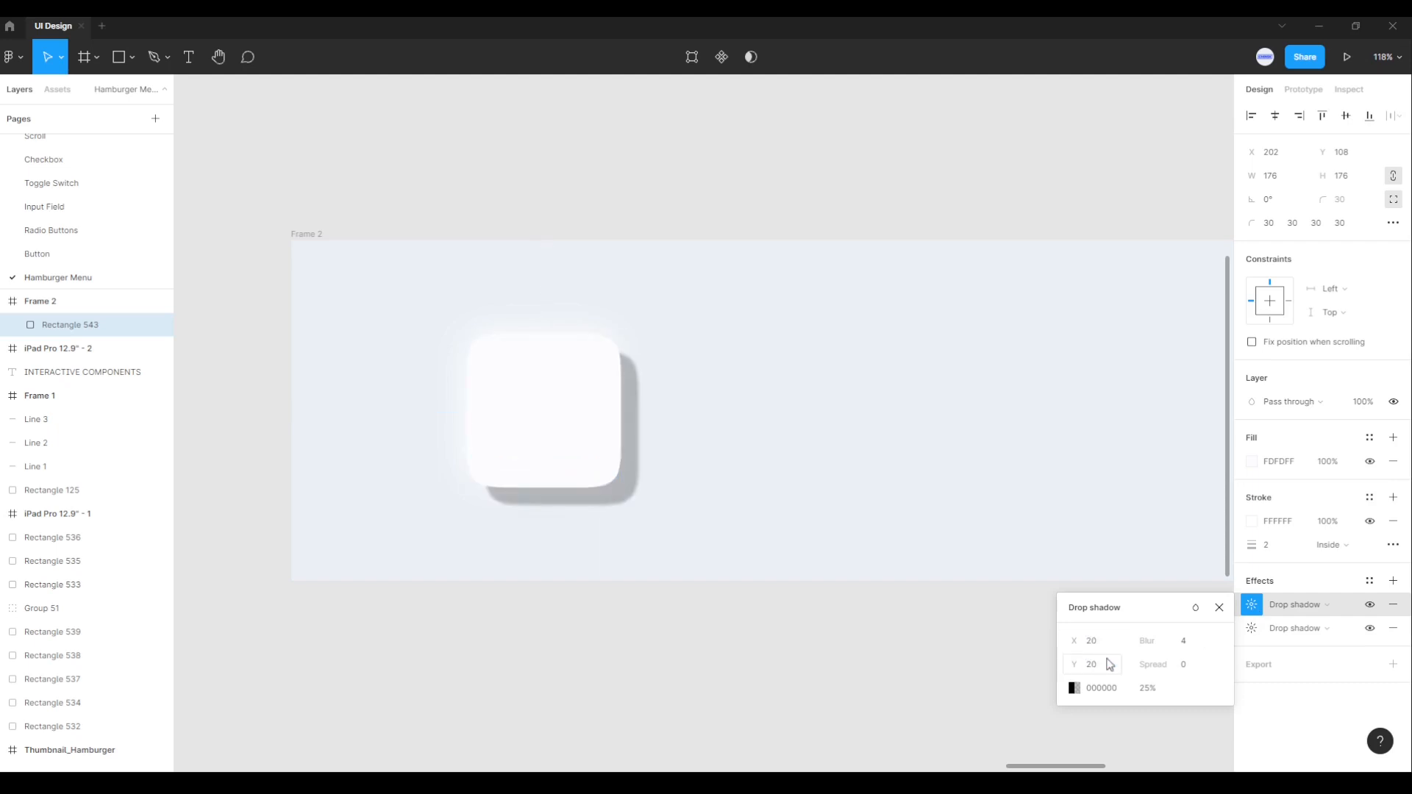
{"action": "left_click", "coordinate": [1185, 641]}
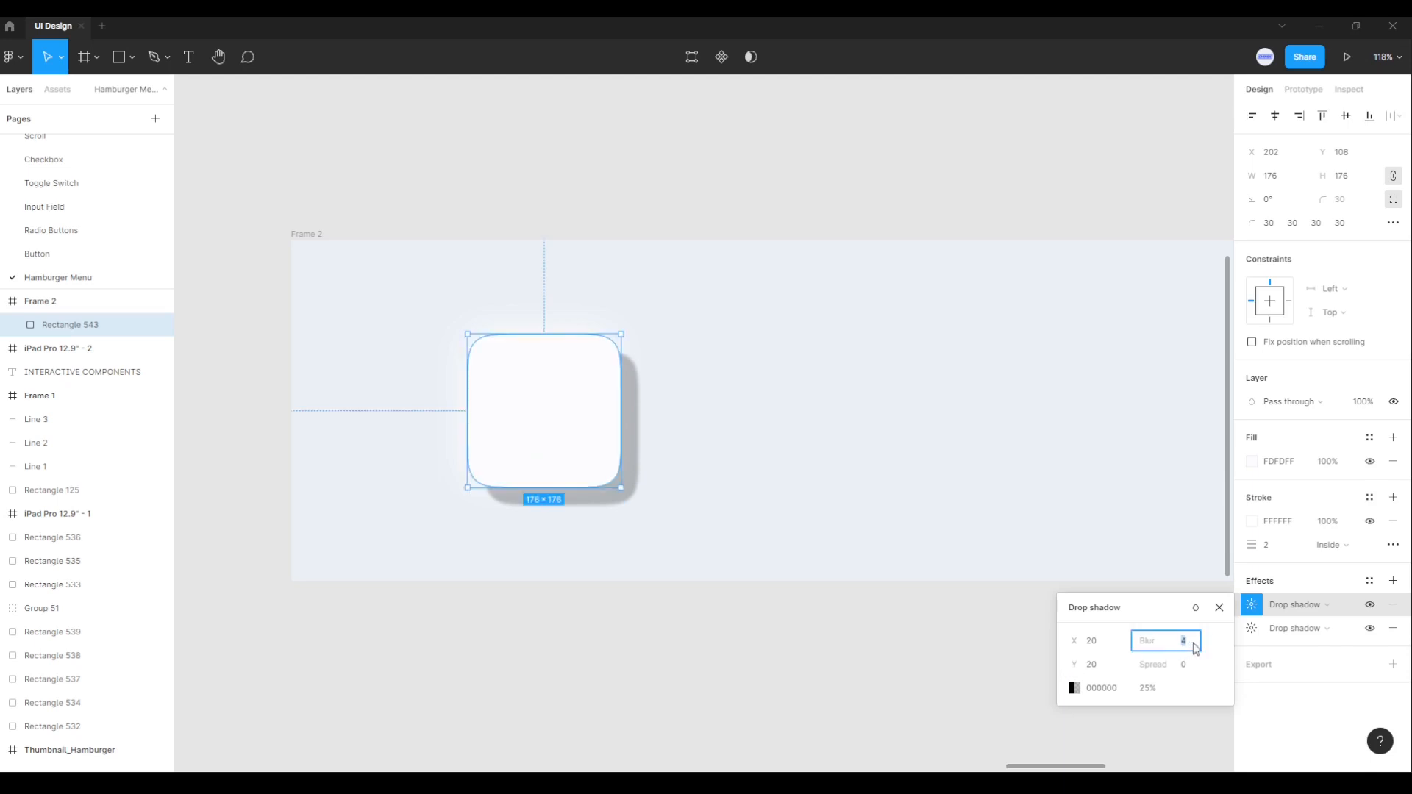
{"action": "key", "text": "Return"}
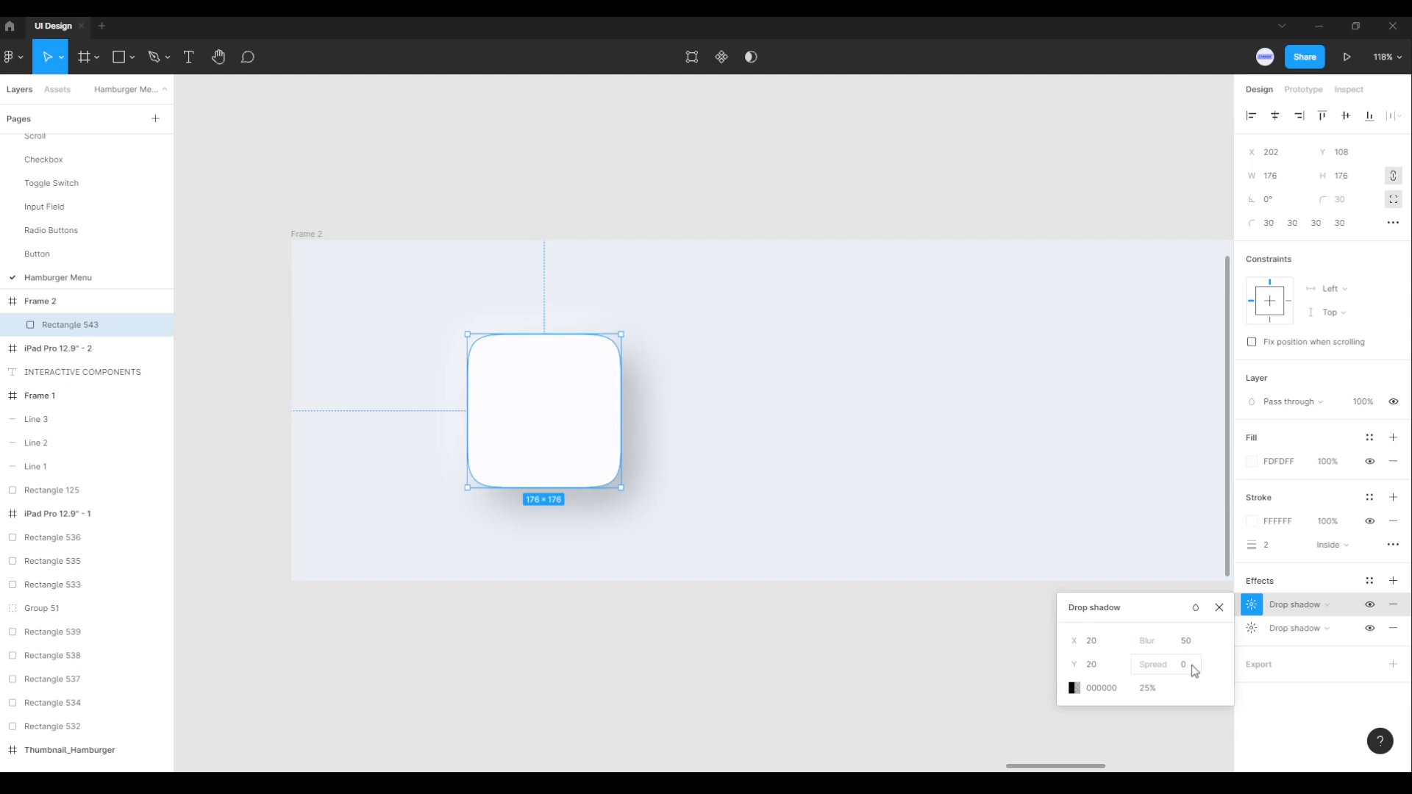
Step: Change the second drop shadow's color to 98ADD9, then close its settings and deselect the square
{"action": "left_click", "coordinate": [1119, 692]}
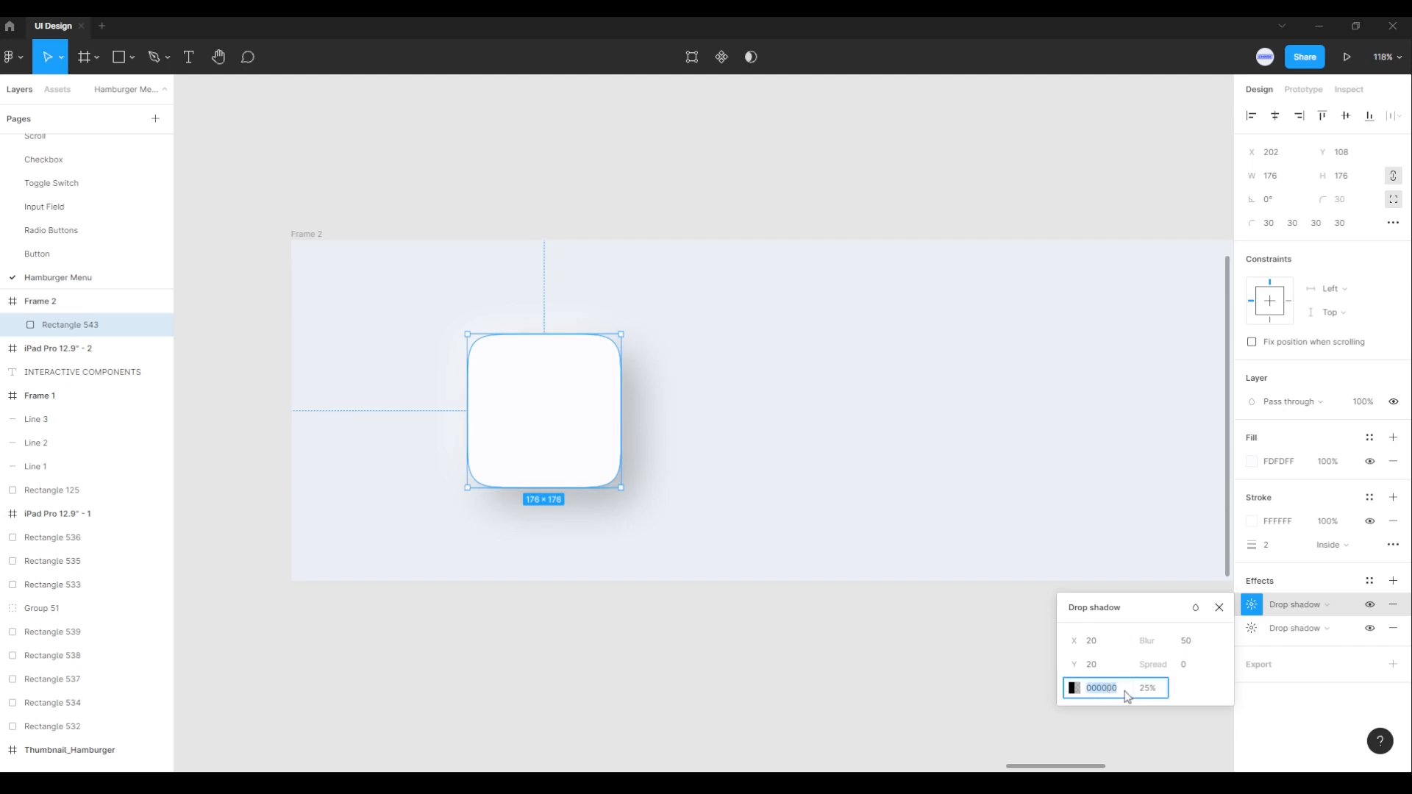
{"action": "type", "text": "98add9"}
{"action": "key", "text": "Return"}
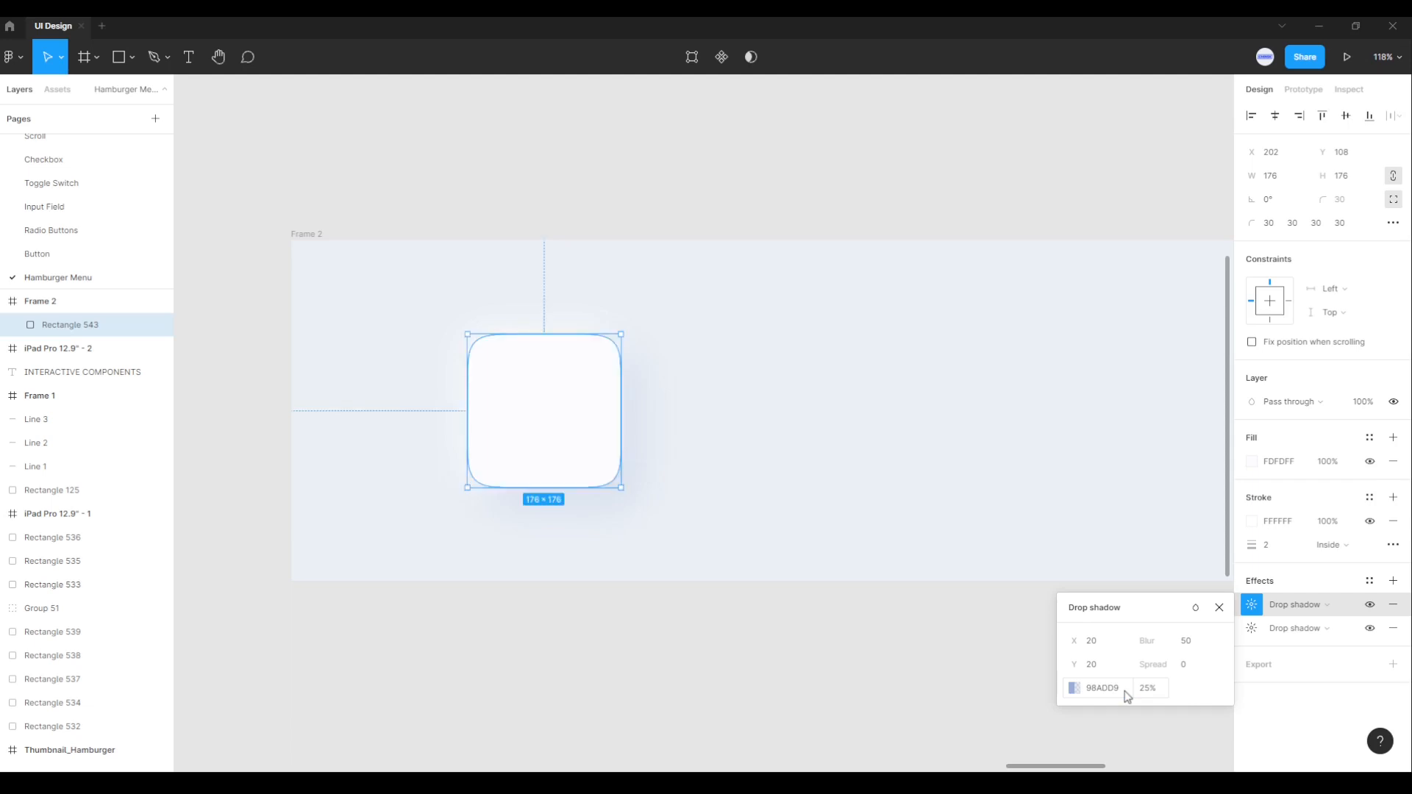
{"action": "left_click", "coordinate": [1219, 608]}
{"action": "left_click", "coordinate": [734, 527]}
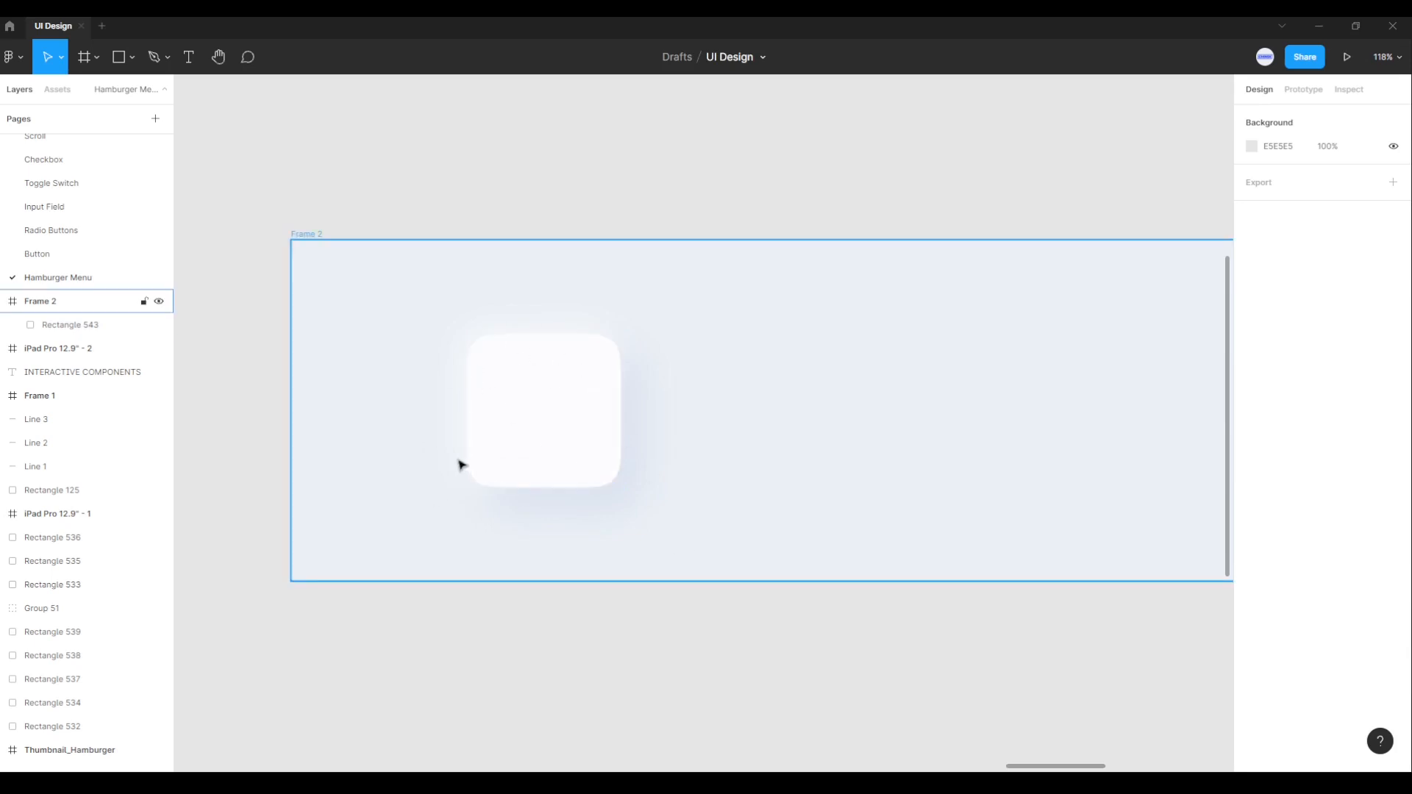
Step: Draw a horizontal line about 103 px long across the upper part of the rounded square
{"action": "scroll", "coordinate": [460, 464], "scroll_direction": "up", "scroll_amount": 1}
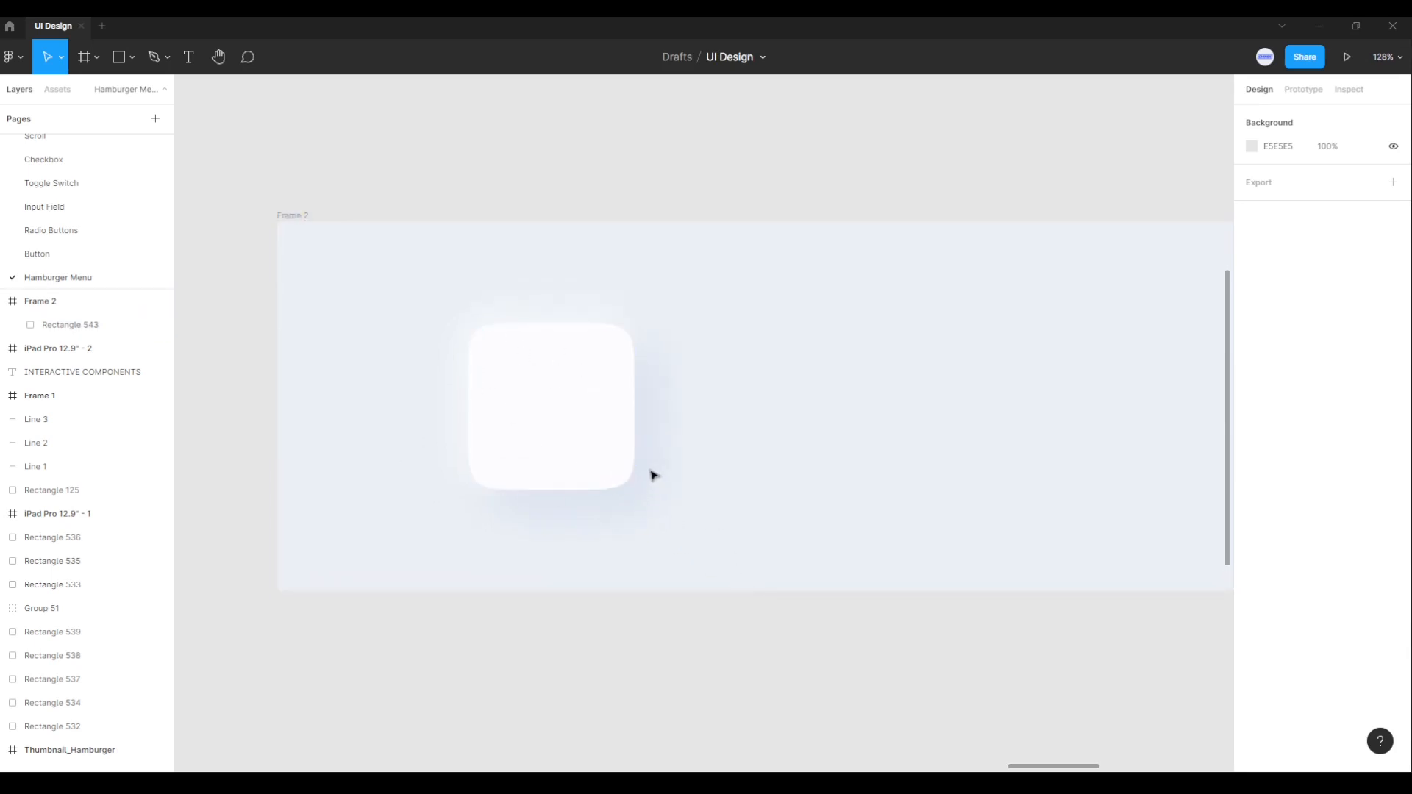
{"action": "left_click", "coordinate": [133, 59]}
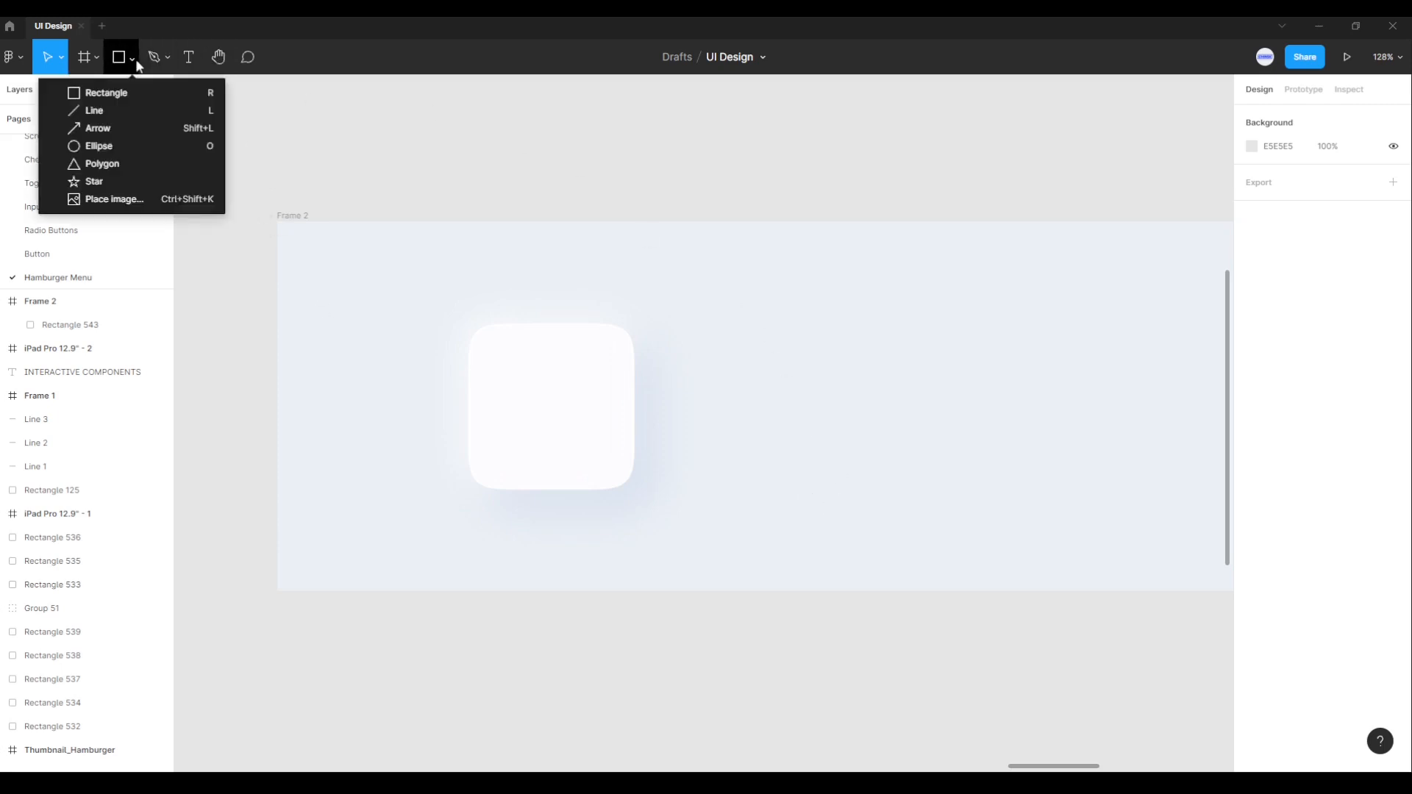
{"action": "left_click", "coordinate": [100, 112]}
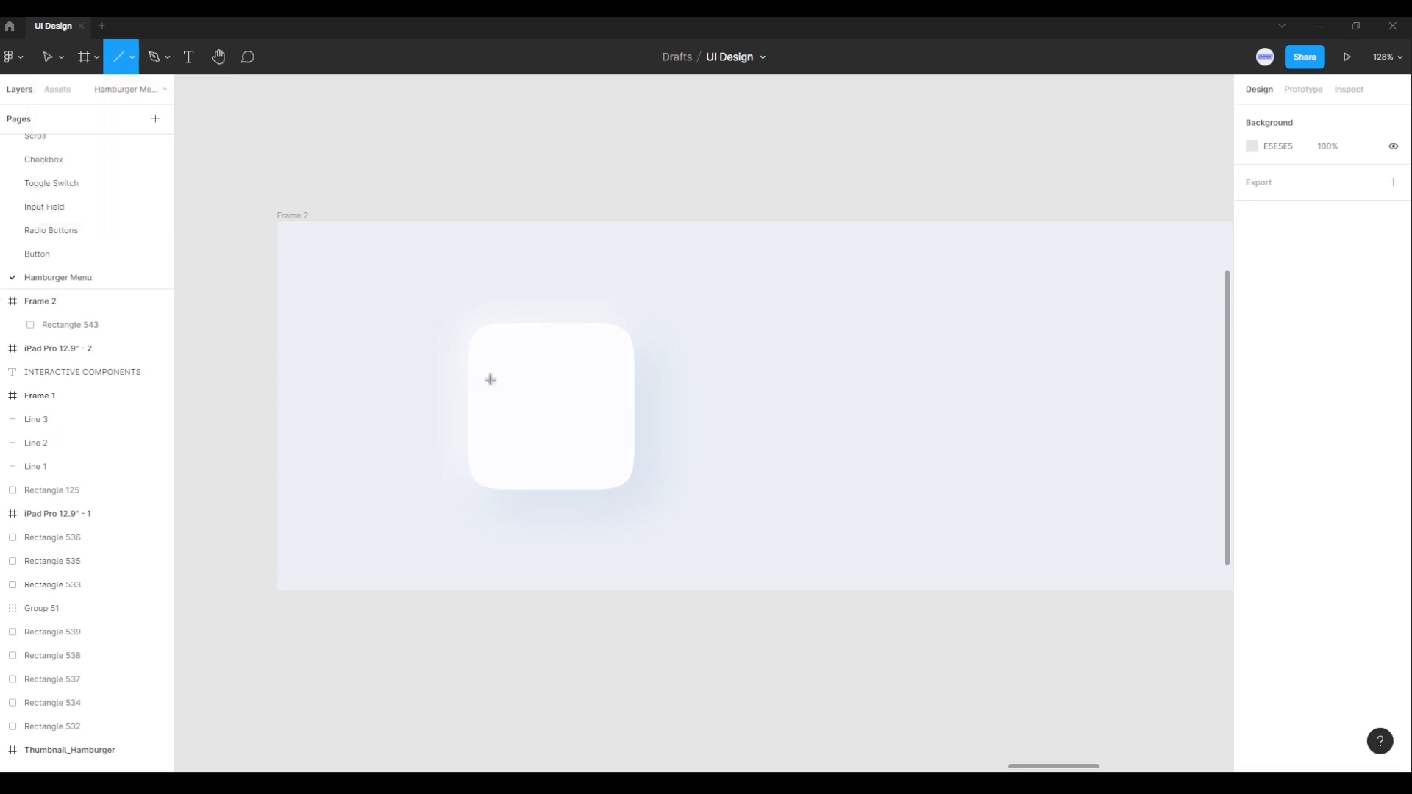
{"action": "left_click_drag", "start_coordinate": [499, 365], "coordinate": [598, 366]}
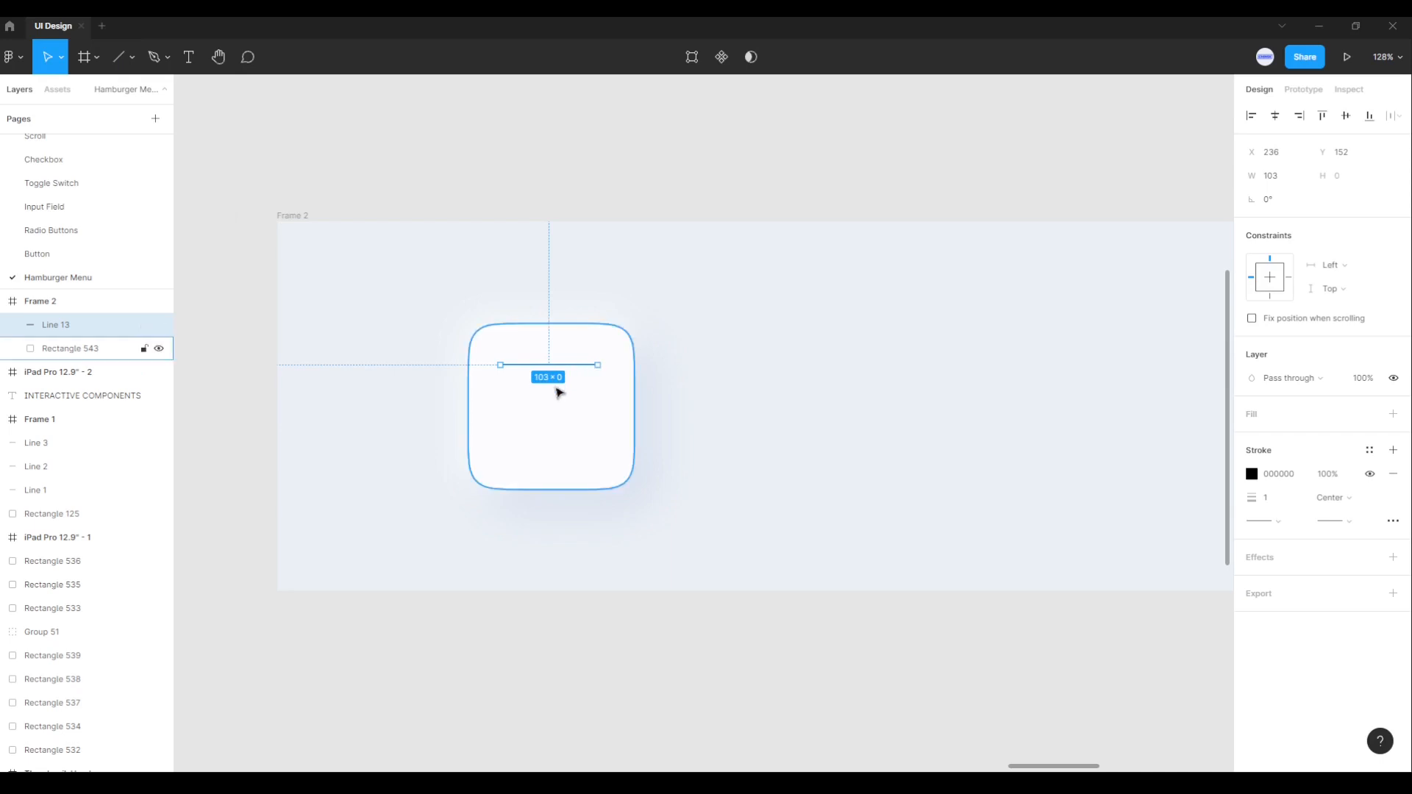
Step: Set the line's stroke thickness to 12 and give it Round ends
{"action": "left_click", "coordinate": [1274, 500]}
{"action": "key", "text": "BackSpace"}
{"action": "key", "text": "Return"}
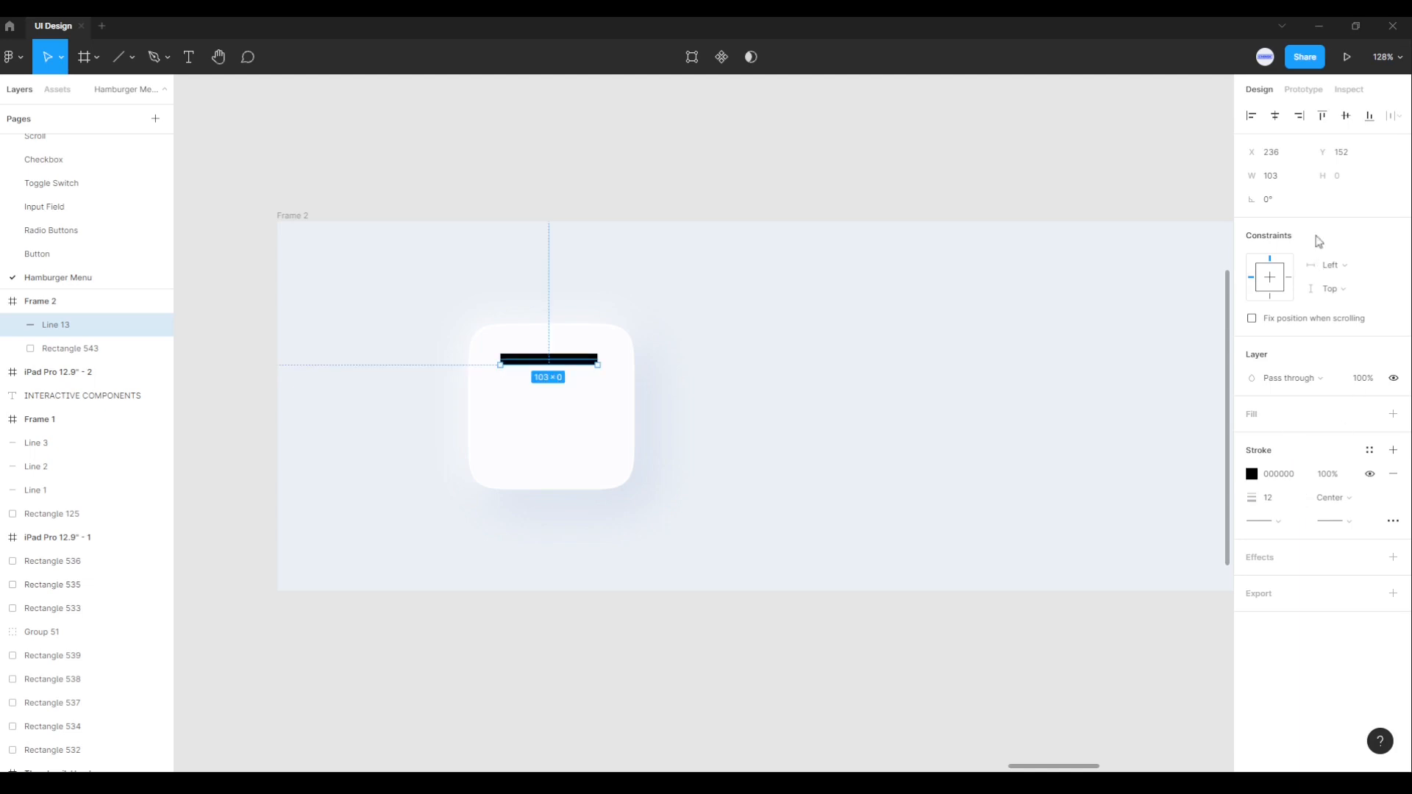
{"action": "left_click", "coordinate": [1280, 522]}
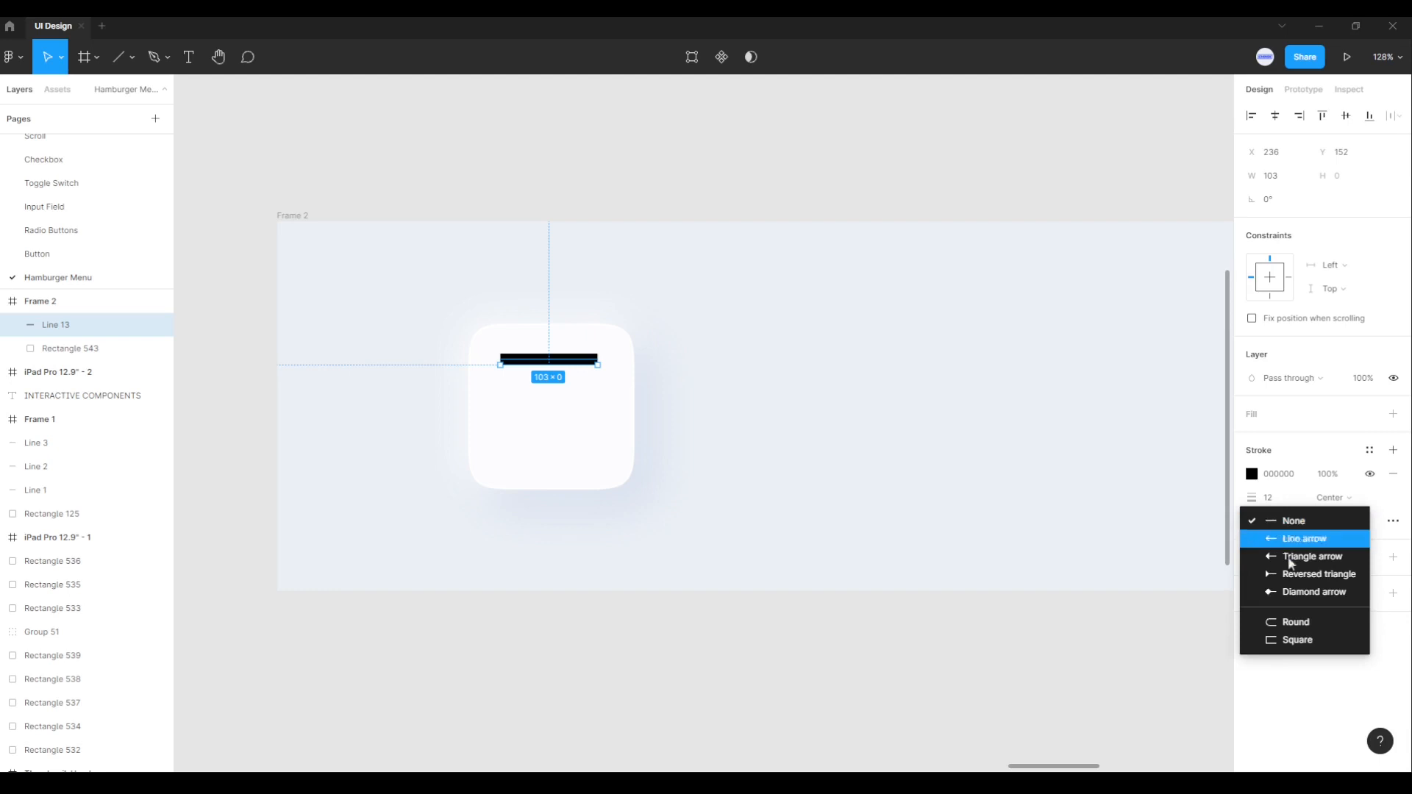
{"action": "left_click", "coordinate": [1304, 625]}
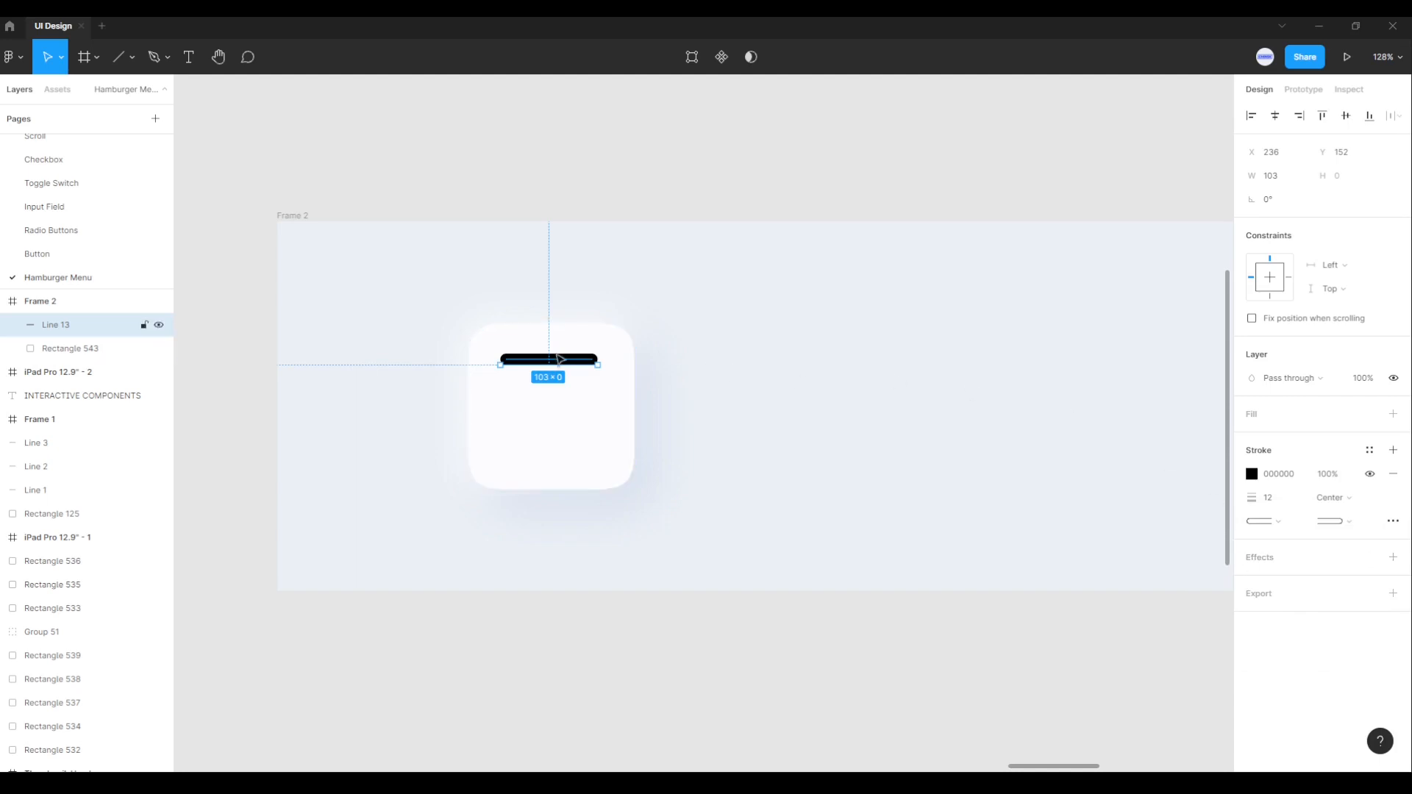
Step: Move the line slightly down within the rounded square and set its width to 120
{"action": "left_click_drag", "start_coordinate": [557, 363], "coordinate": [555, 376]}
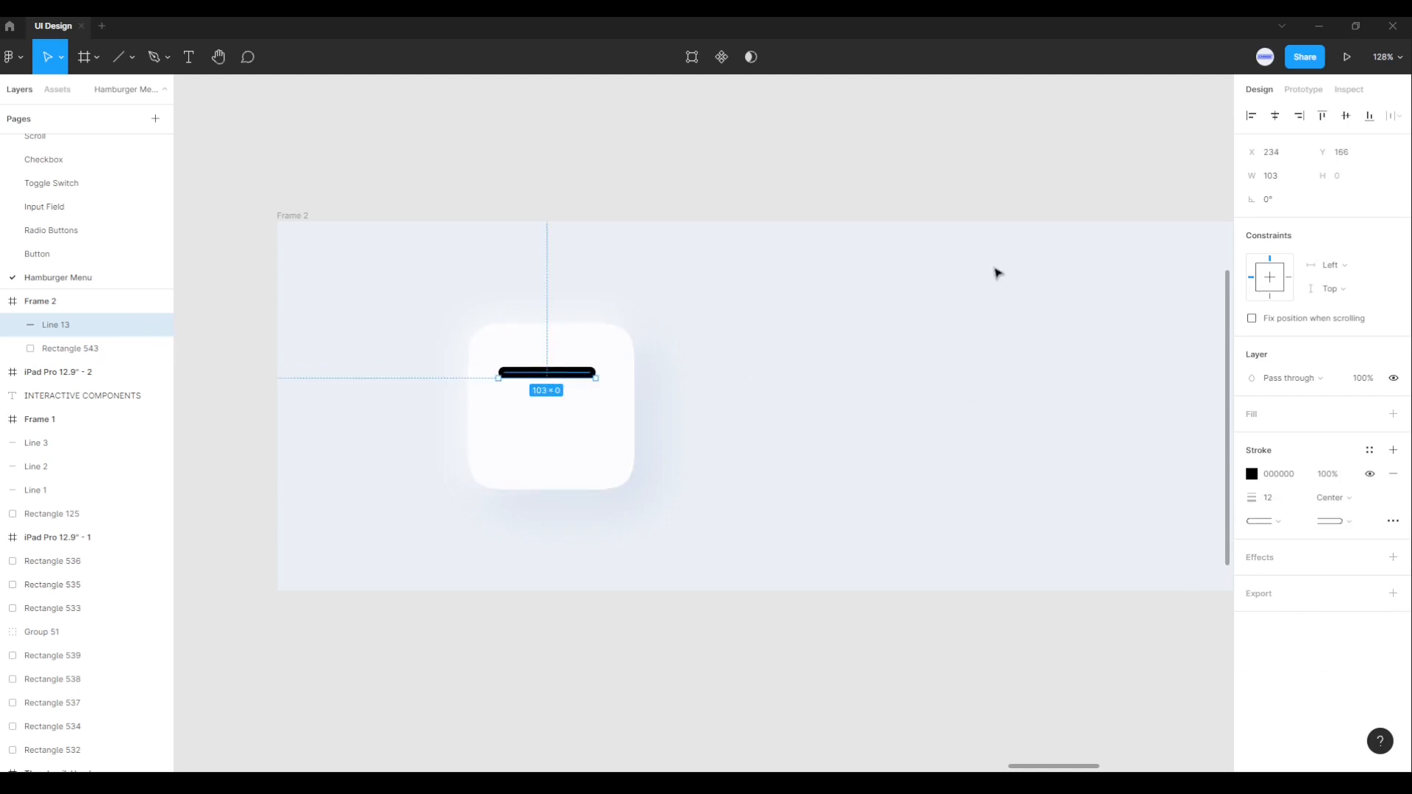
{"action": "left_click", "coordinate": [1272, 179]}
{"action": "left_click_drag", "start_coordinate": [1266, 178], "coordinate": [1283, 177]}
{"action": "type", "text": "120"}
{"action": "key", "text": "Return"}
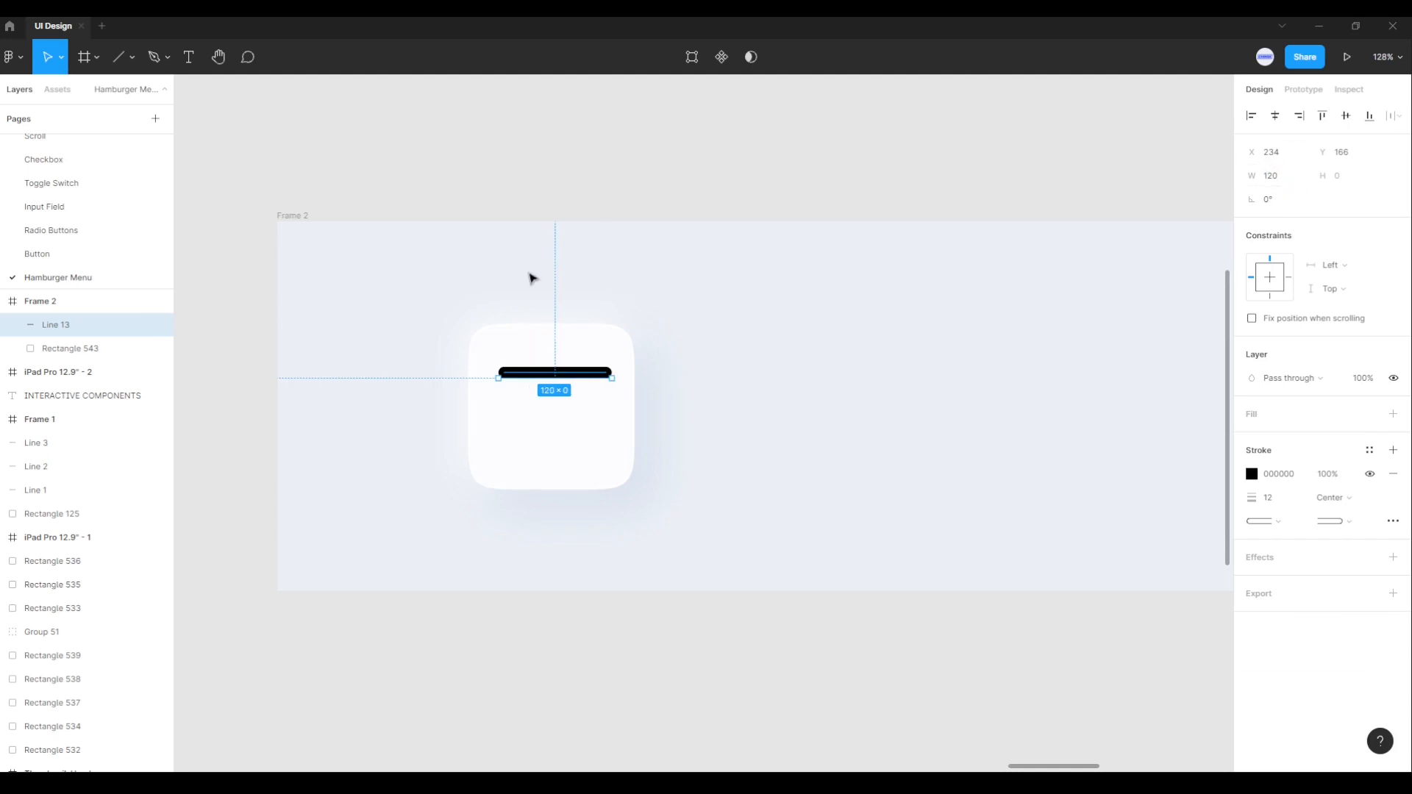
Step: Center the line in the rounded square, placing it at X 230, Y 202
{"action": "mouse_move", "coordinate": [559, 376]}
{"action": "left_mouse_down"}
{"action": "mouse_move", "coordinate": [555, 416]}
{"action": "mouse_move", "coordinate": [560, 404]}
{"action": "left_mouse_up"}
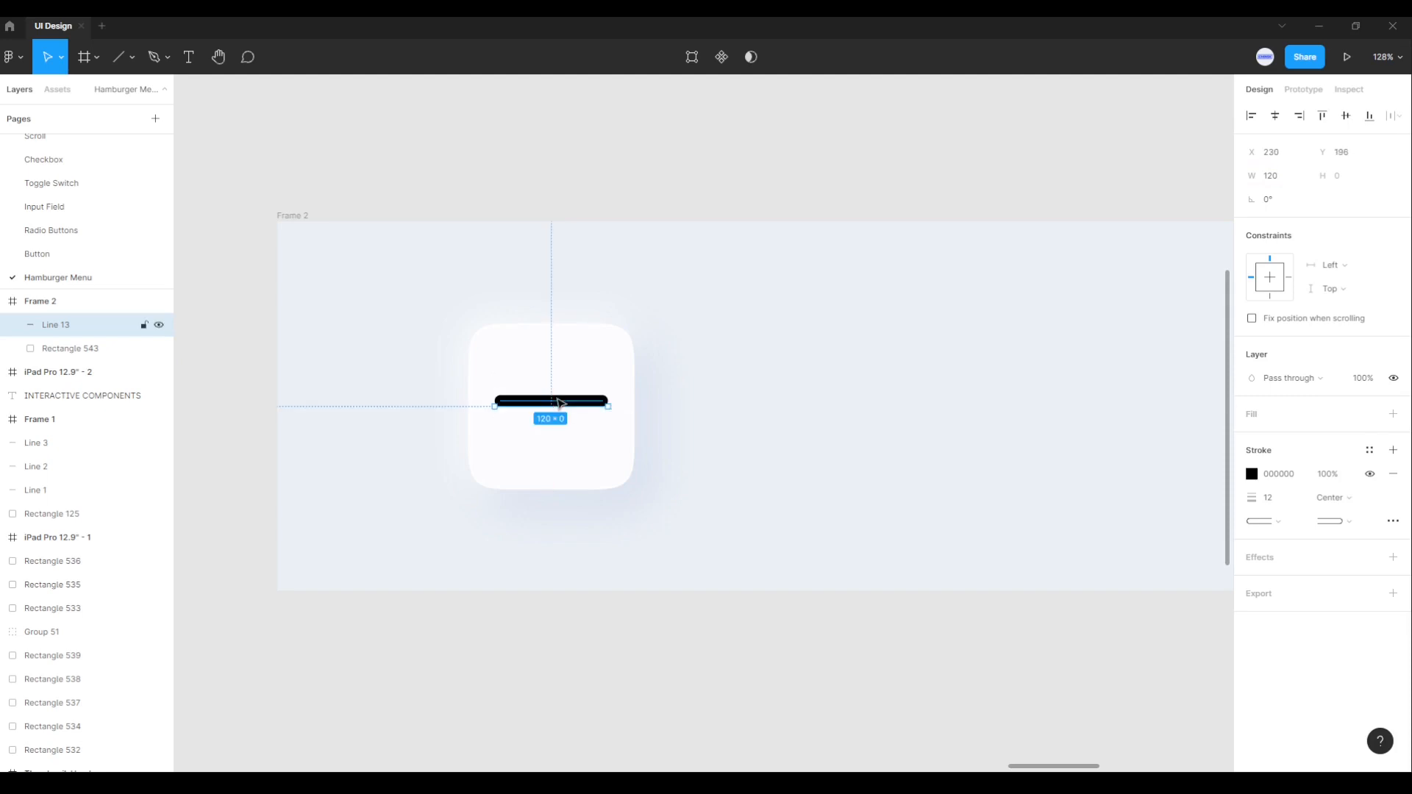
{"action": "key", "text": "Down"}
{"action": "key", "text": "Down"}
{"action": "key", "text": "Down"}
{"action": "key", "text": "Down"}
{"action": "key", "text": "Down"}
{"action": "key", "text": "Down"}
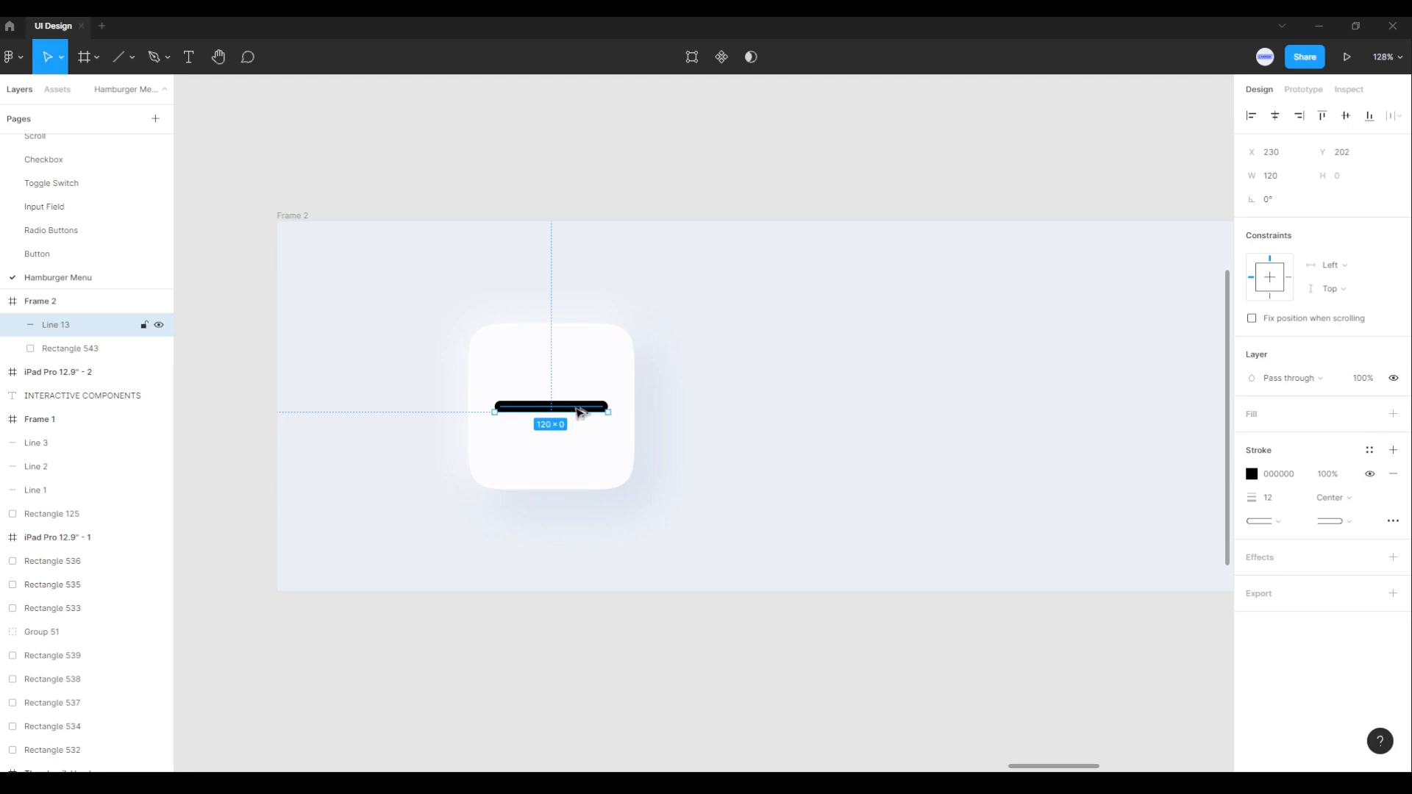
Step: Duplicate the centered line 45 px above and 45 px below it to form three menu bars
{"action": "left_click_drag", "start_coordinate": [581, 412], "coordinate": [578, 369]}
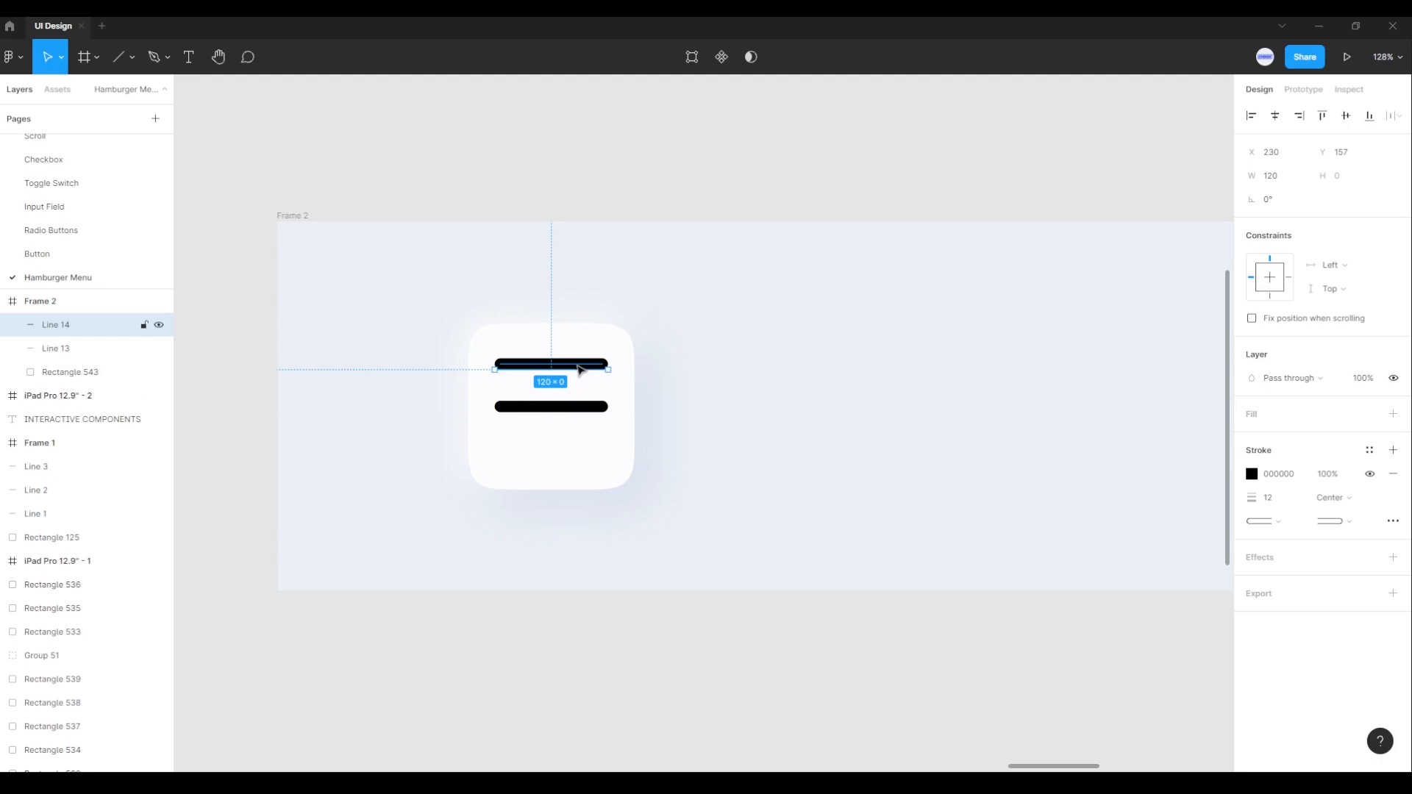
{"action": "left_click", "coordinate": [577, 409]}
{"action": "left_click_drag", "start_coordinate": [579, 410], "coordinate": [581, 453]}
{"action": "left_click", "coordinate": [741, 461]}
Step: Select all three menu bars and shift them together 1 px down inside the rounded square
{"action": "scroll", "coordinate": [555, 416], "scroll_direction": "up", "scroll_amount": 2}
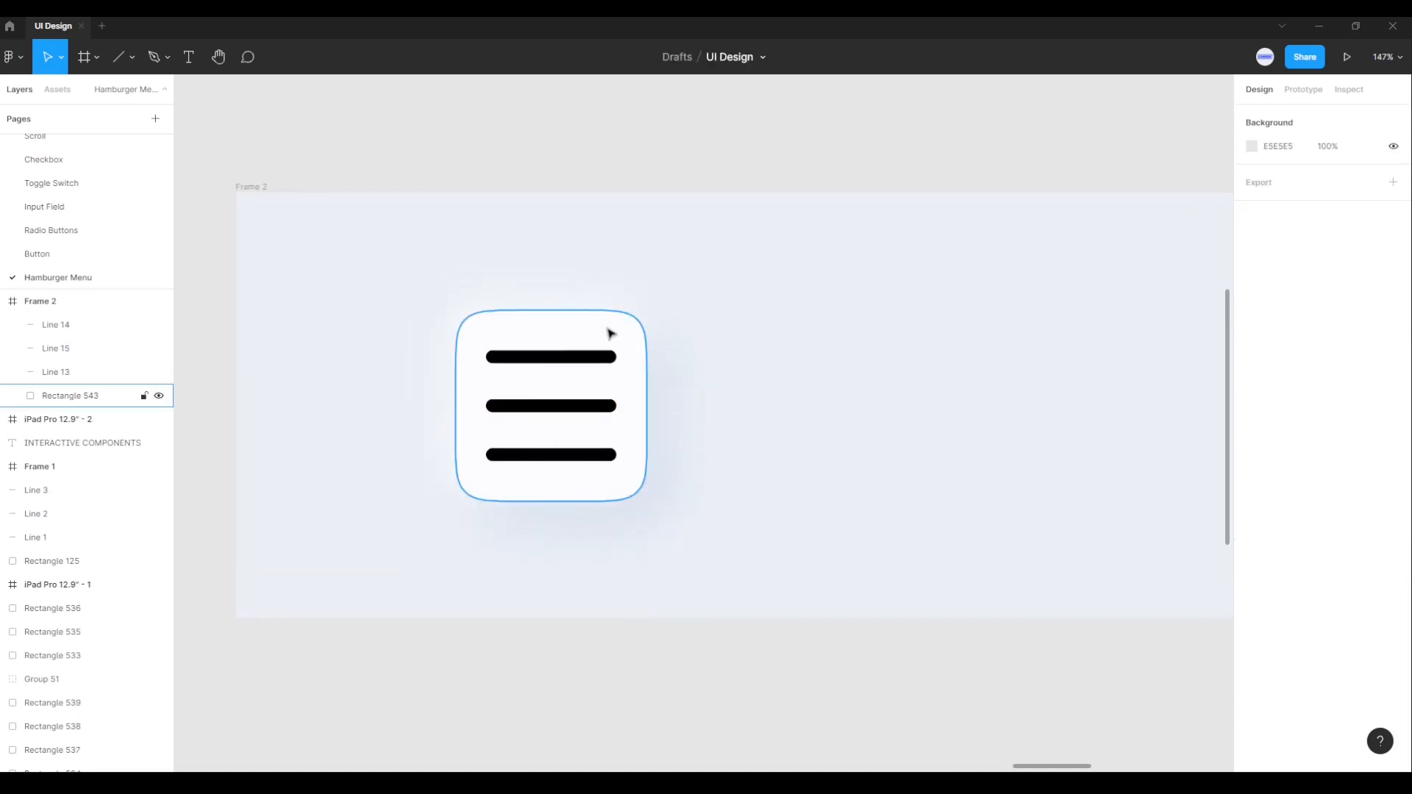
{"action": "left_click", "coordinate": [570, 358]}
{"action": "left_click", "coordinate": [583, 407], "text": "shift"}
{"action": "left_click", "coordinate": [570, 454], "text": "shift"}
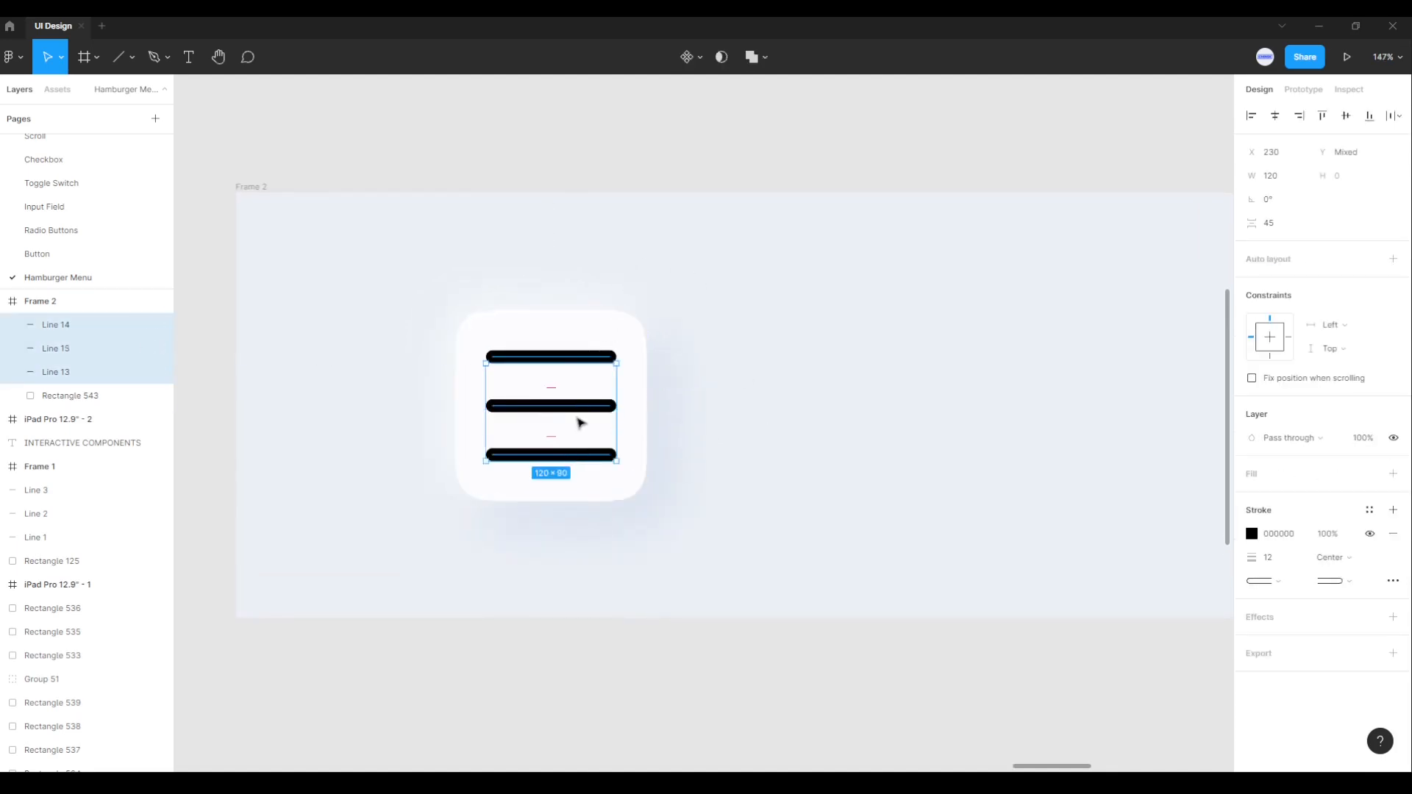
{"action": "left_click_drag", "start_coordinate": [578, 407], "coordinate": [583, 406]}
{"action": "left_click", "coordinate": [781, 488]}
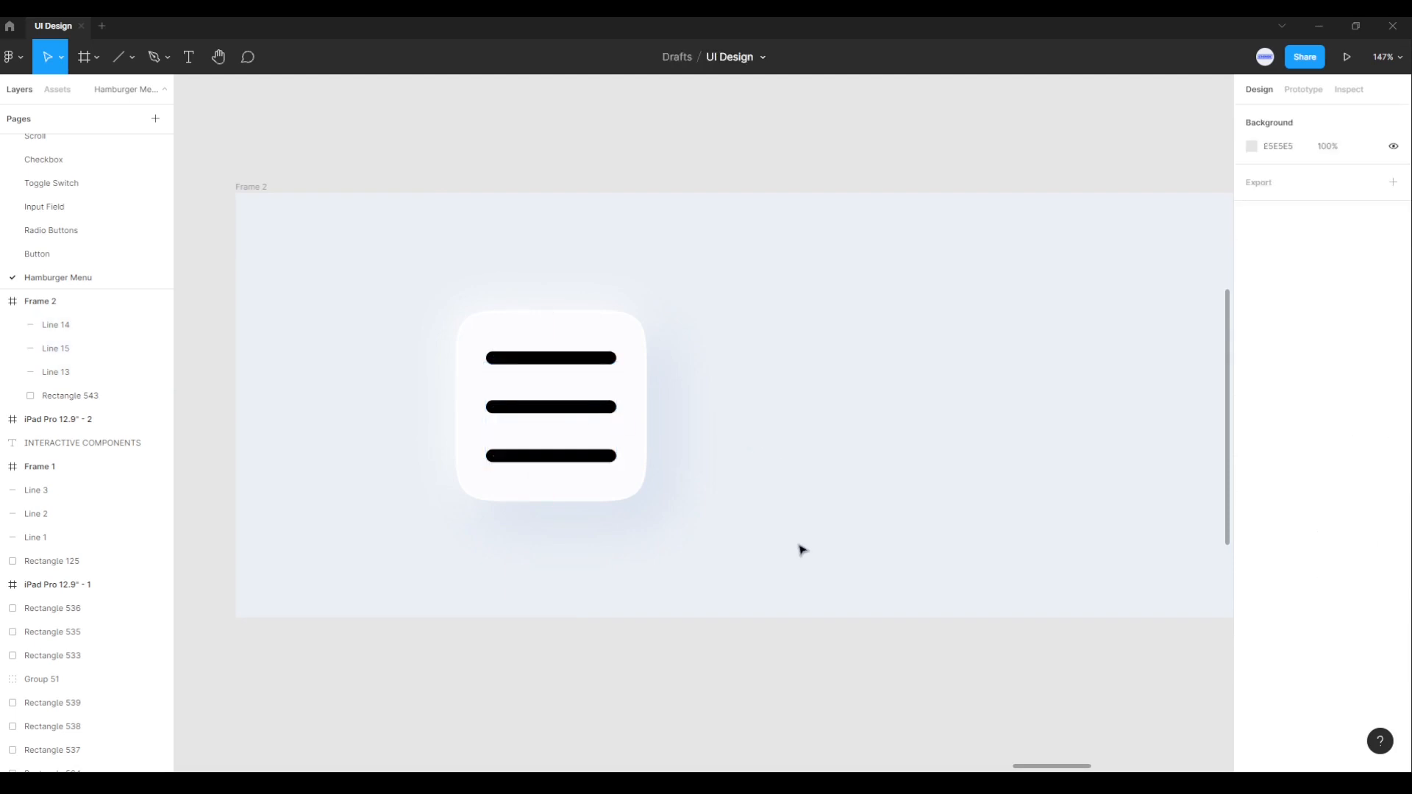
Step: Recolor the strokes of all three menu bars to 1D152D, sampled from the dark swatch above the frame
{"action": "scroll", "coordinate": [710, 469], "scroll_direction": "down", "scroll_amount": 2}
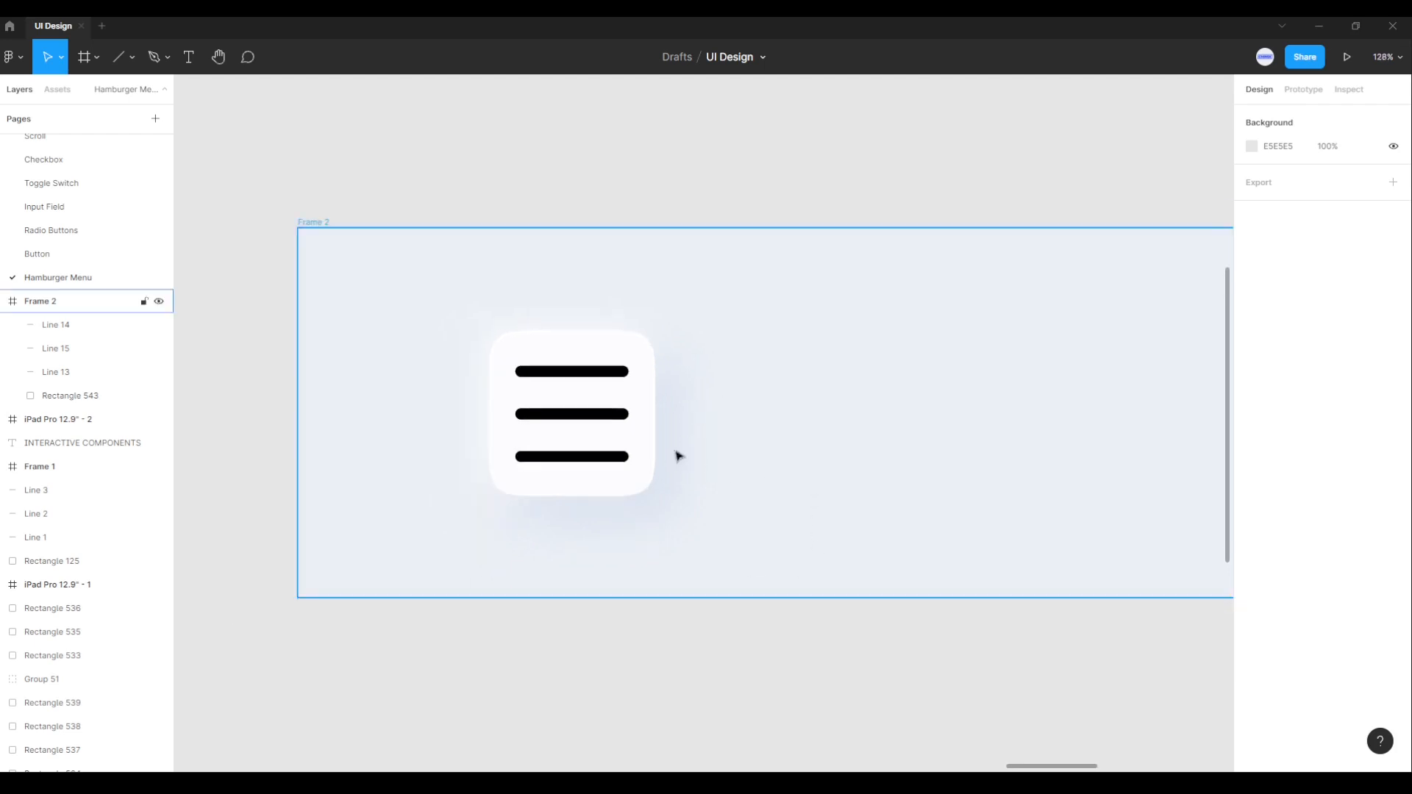
{"action": "left_click", "coordinate": [581, 373]}
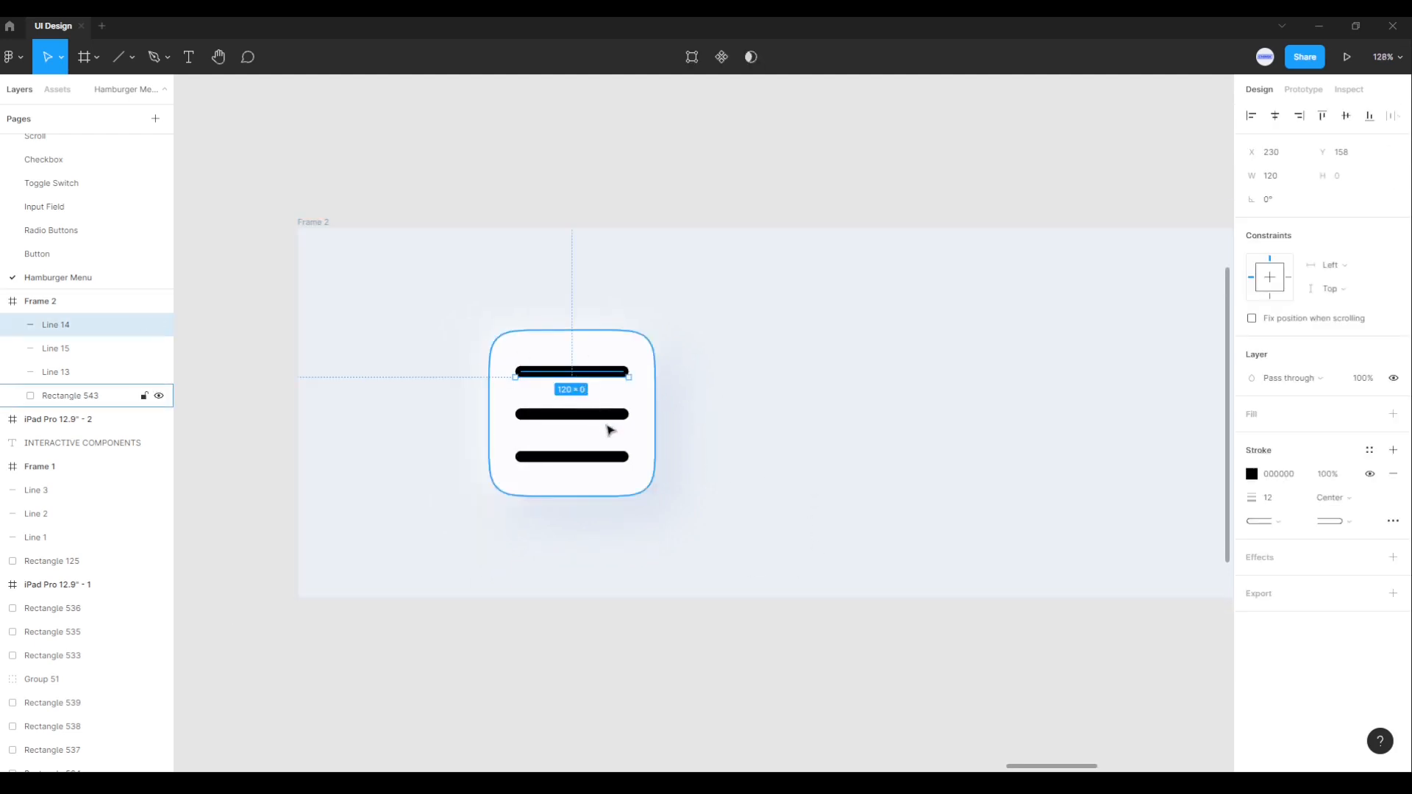
{"action": "left_click", "coordinate": [584, 413], "text": "shift"}
{"action": "left_click", "coordinate": [588, 457], "text": "shift"}
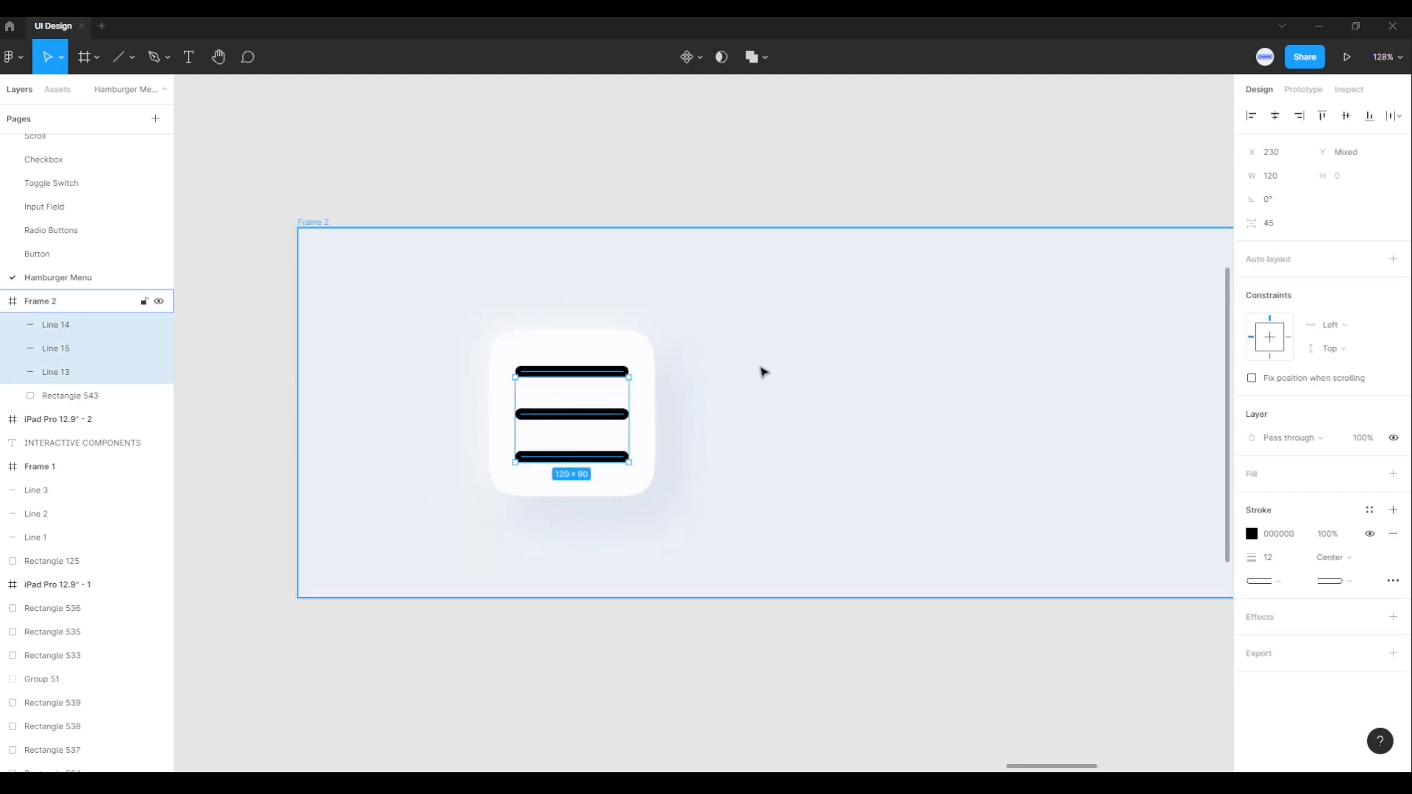
{"action": "scroll", "coordinate": [681, 488], "scroll_direction": "down", "scroll_amount": 3}
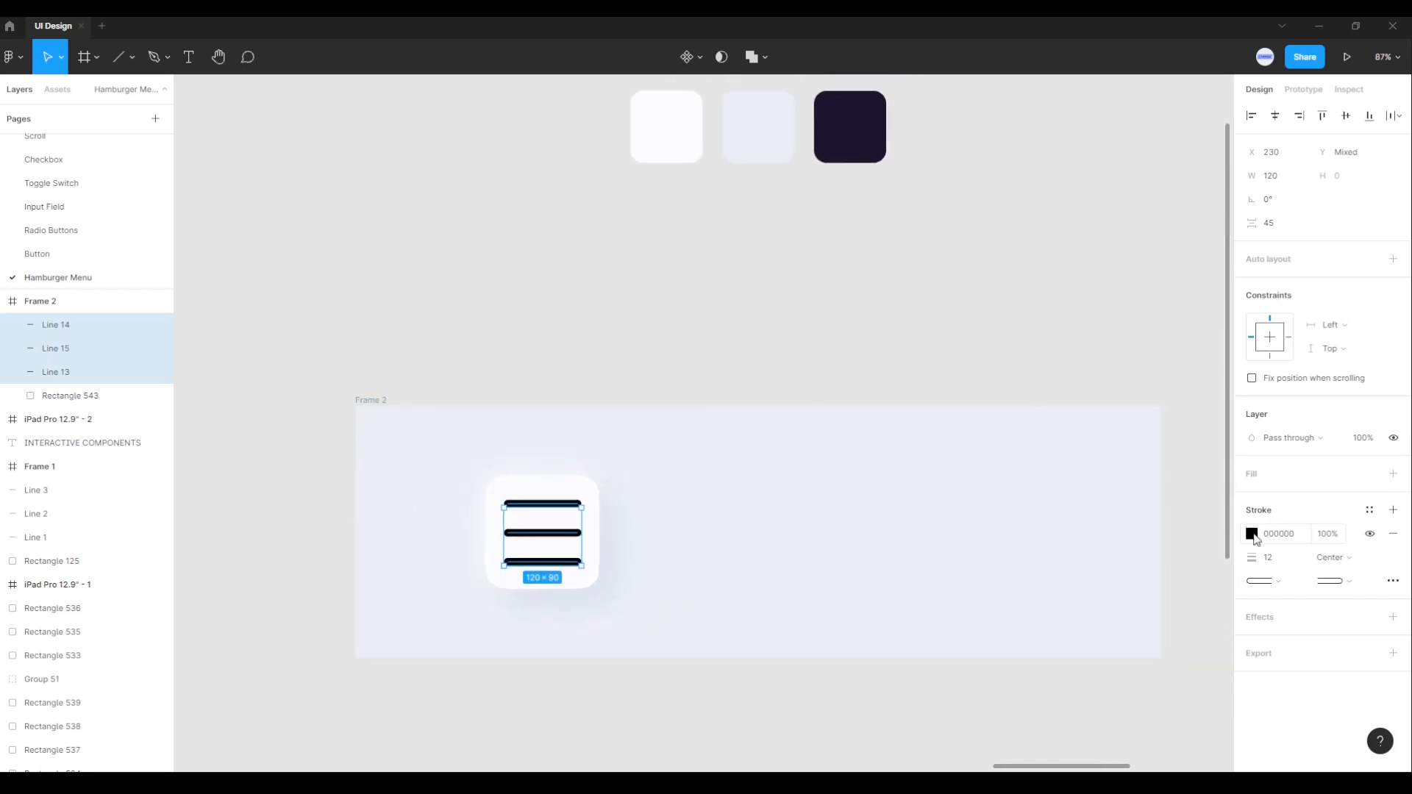
{"action": "left_click", "coordinate": [1251, 533]}
{"action": "left_click", "coordinate": [1077, 606]}
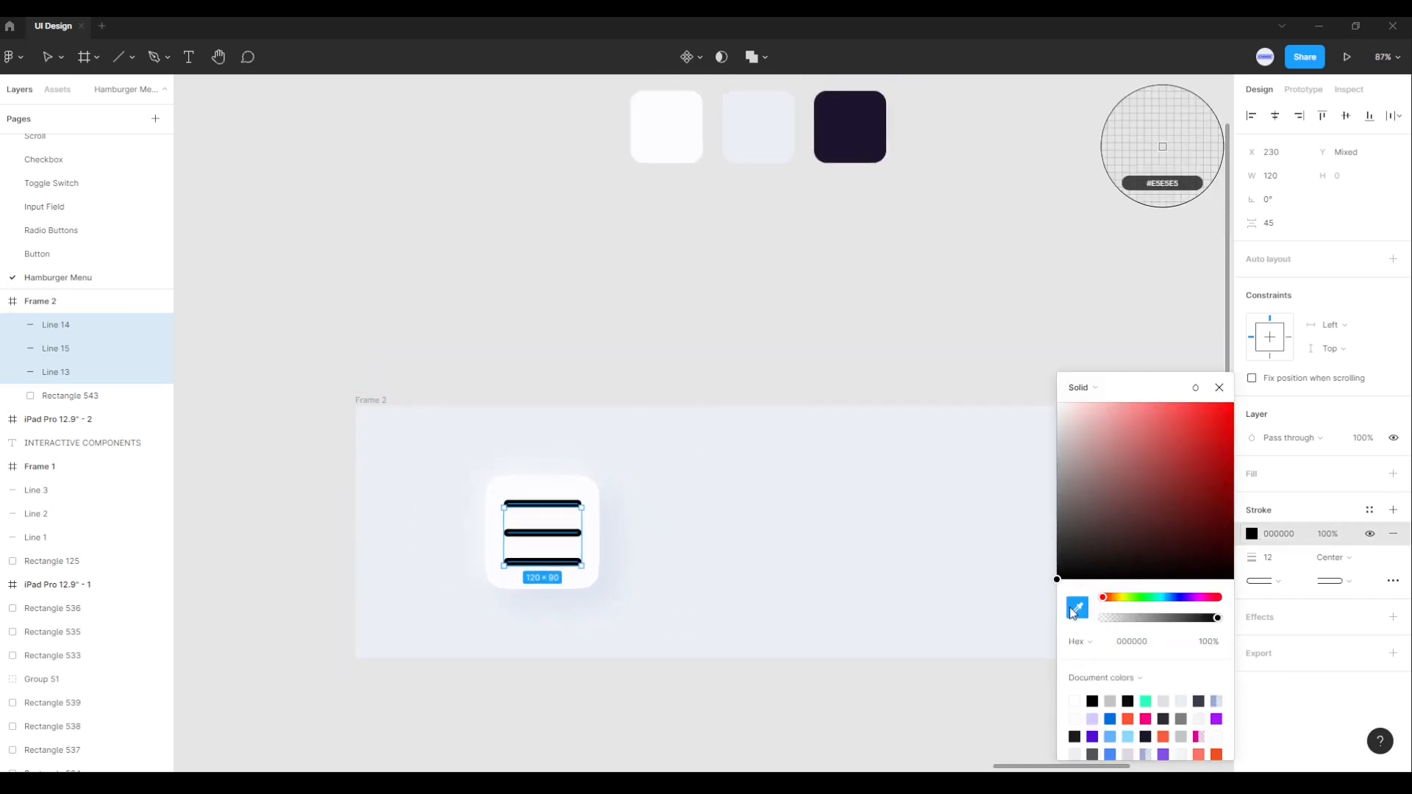
{"action": "left_click", "coordinate": [856, 132]}
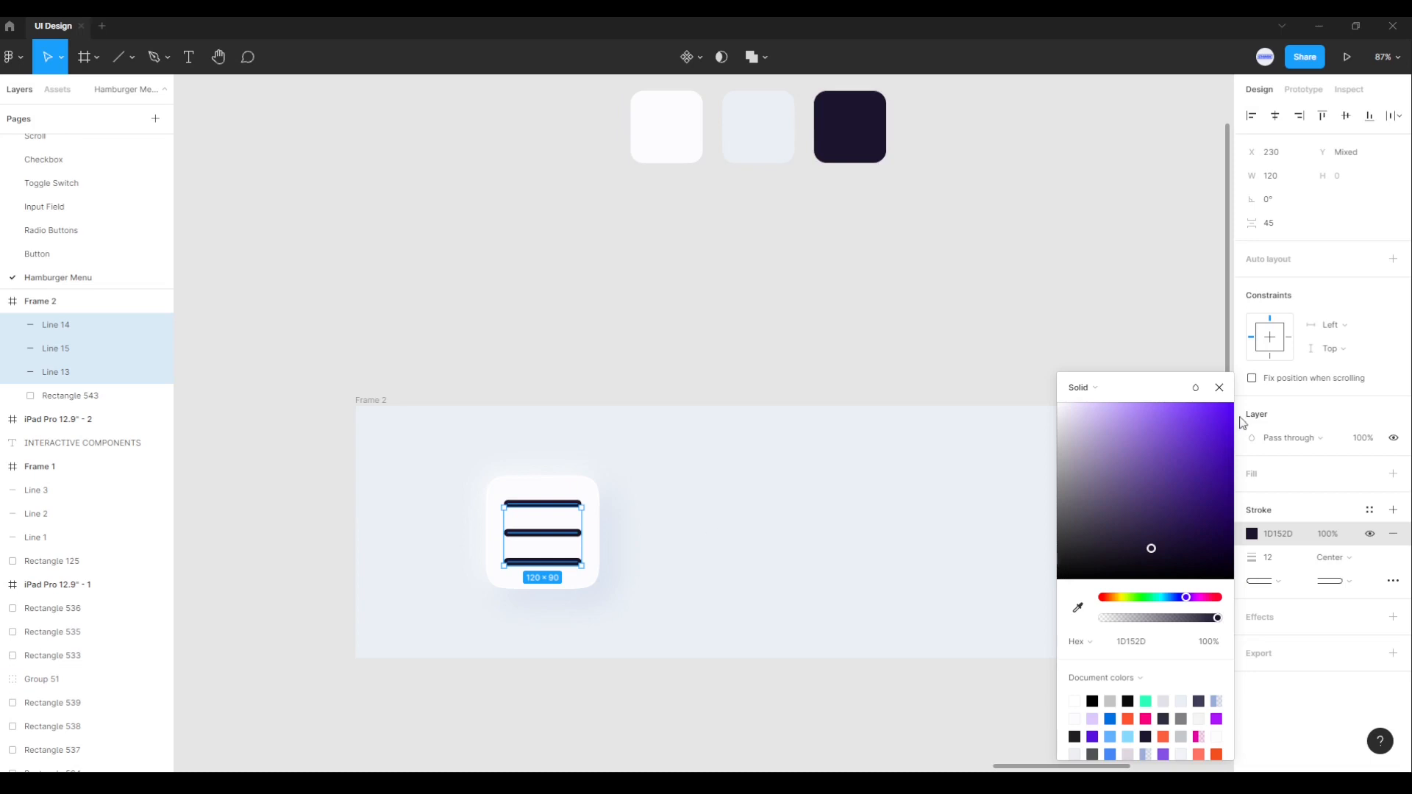
{"action": "left_click", "coordinate": [1218, 390]}
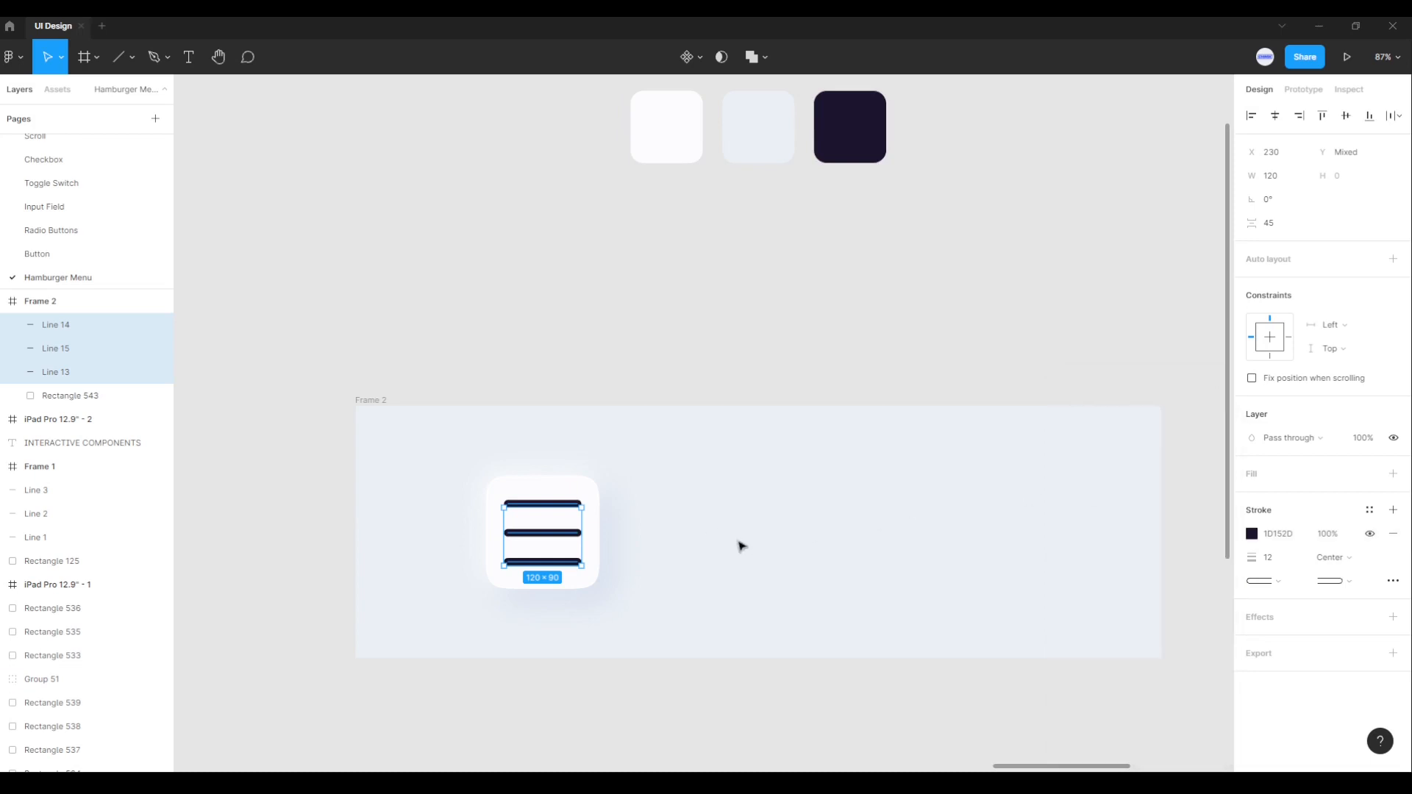
{"action": "left_click", "coordinate": [658, 585]}
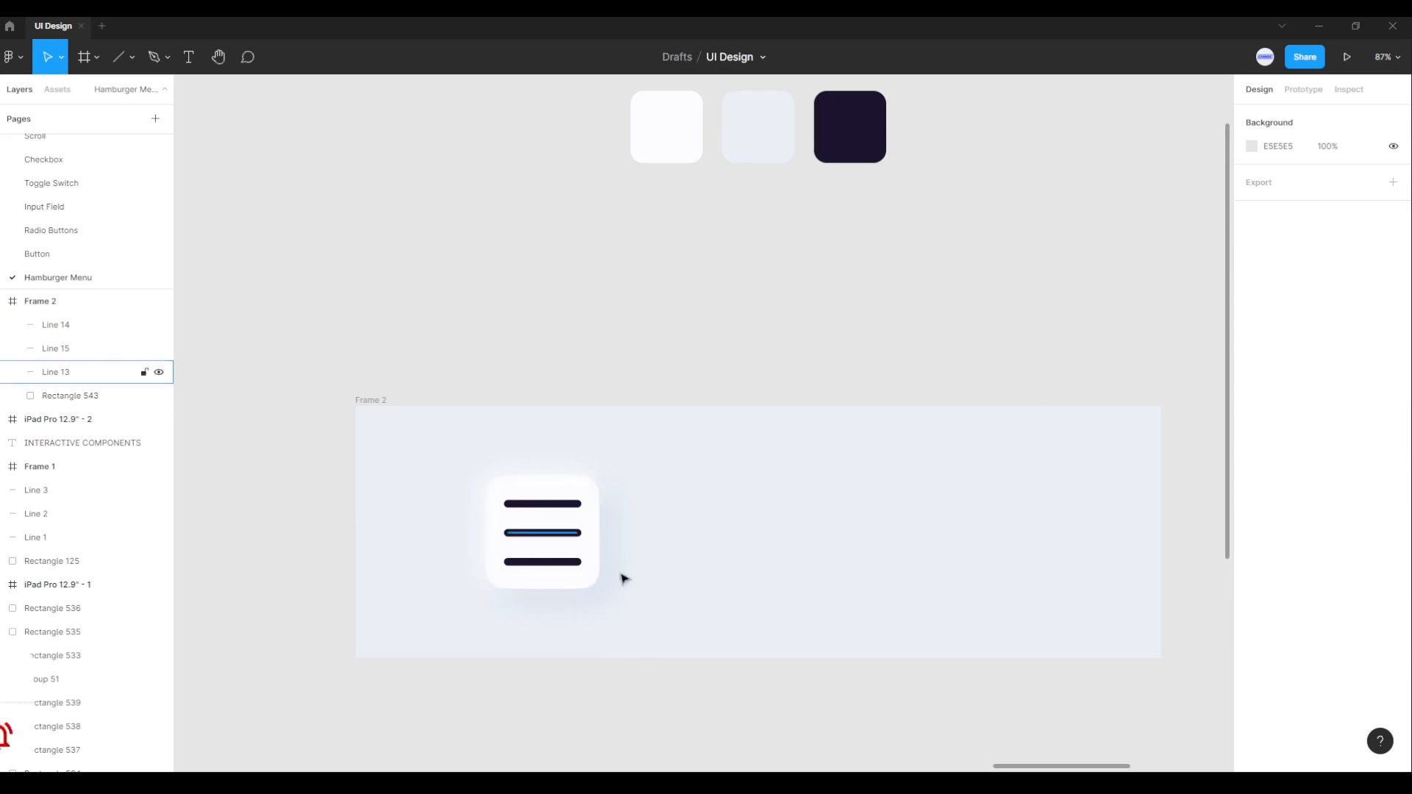
Step: Group the rounded square and its three menu bars
{"action": "left_click_drag", "start_coordinate": [441, 442], "coordinate": [653, 639]}
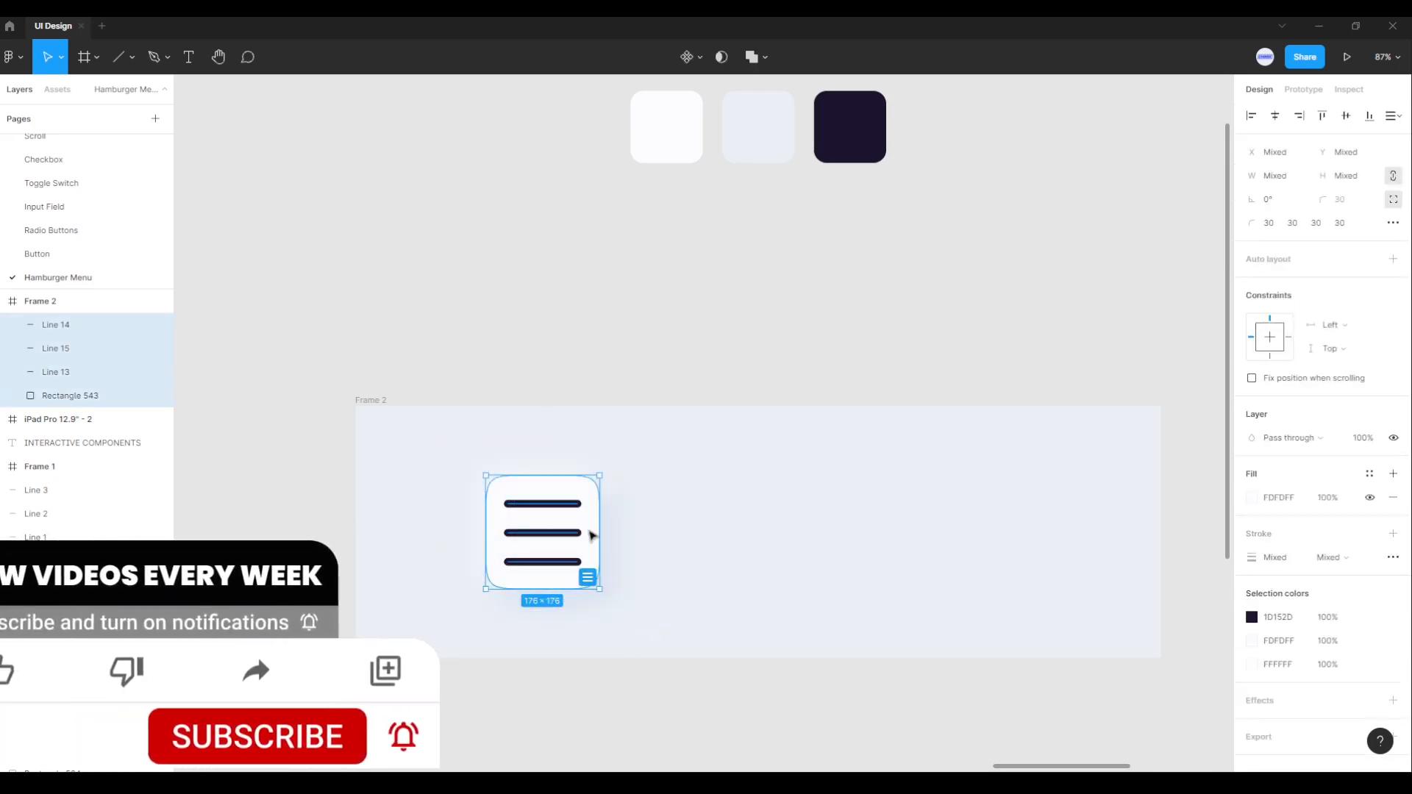
{"action": "right_click", "coordinate": [583, 576]}
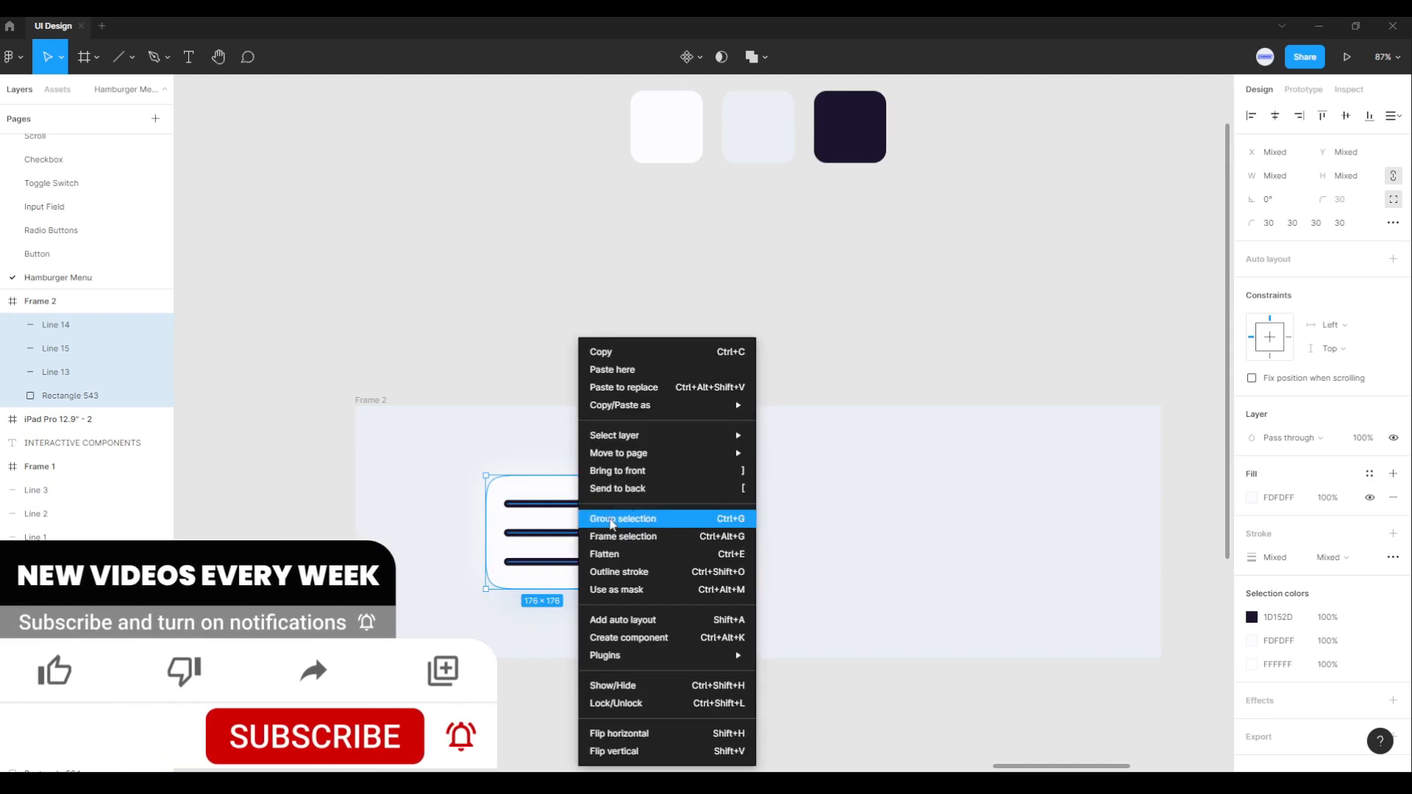
{"action": "left_click", "coordinate": [622, 519]}
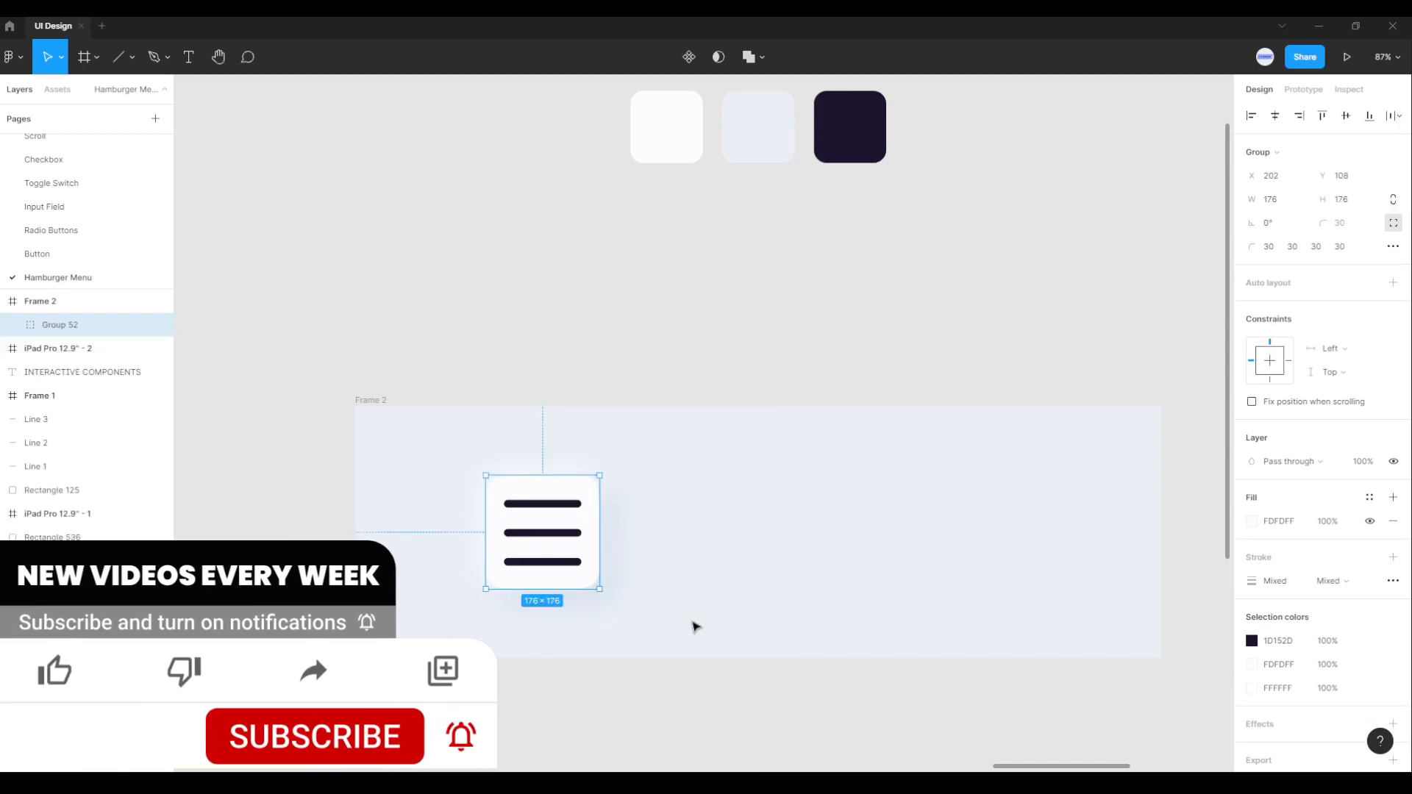
Step: Turn the grouped hamburger menu button in Frame 2 into a component
{"action": "left_click", "coordinate": [677, 560]}
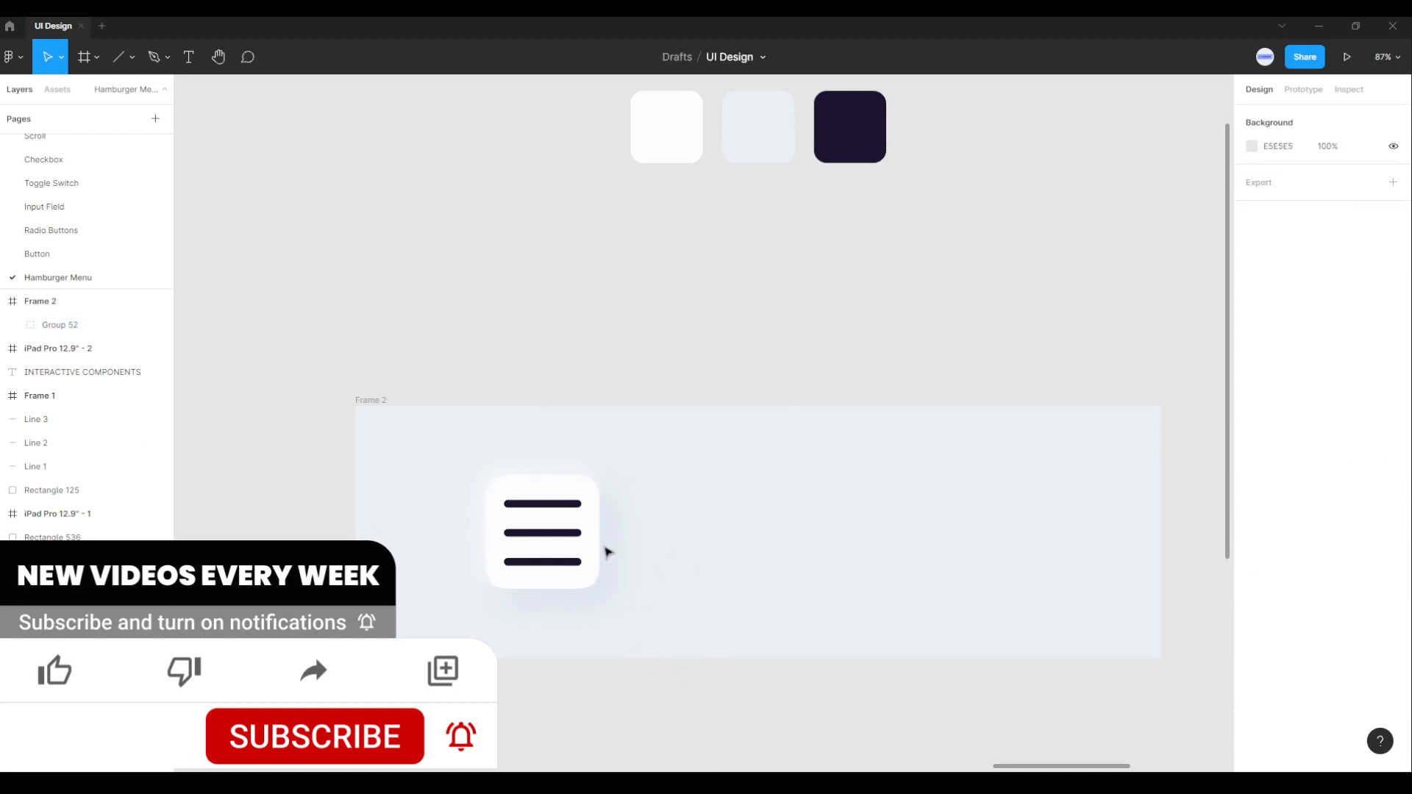
{"action": "left_click_drag", "start_coordinate": [433, 441], "coordinate": [656, 620]}
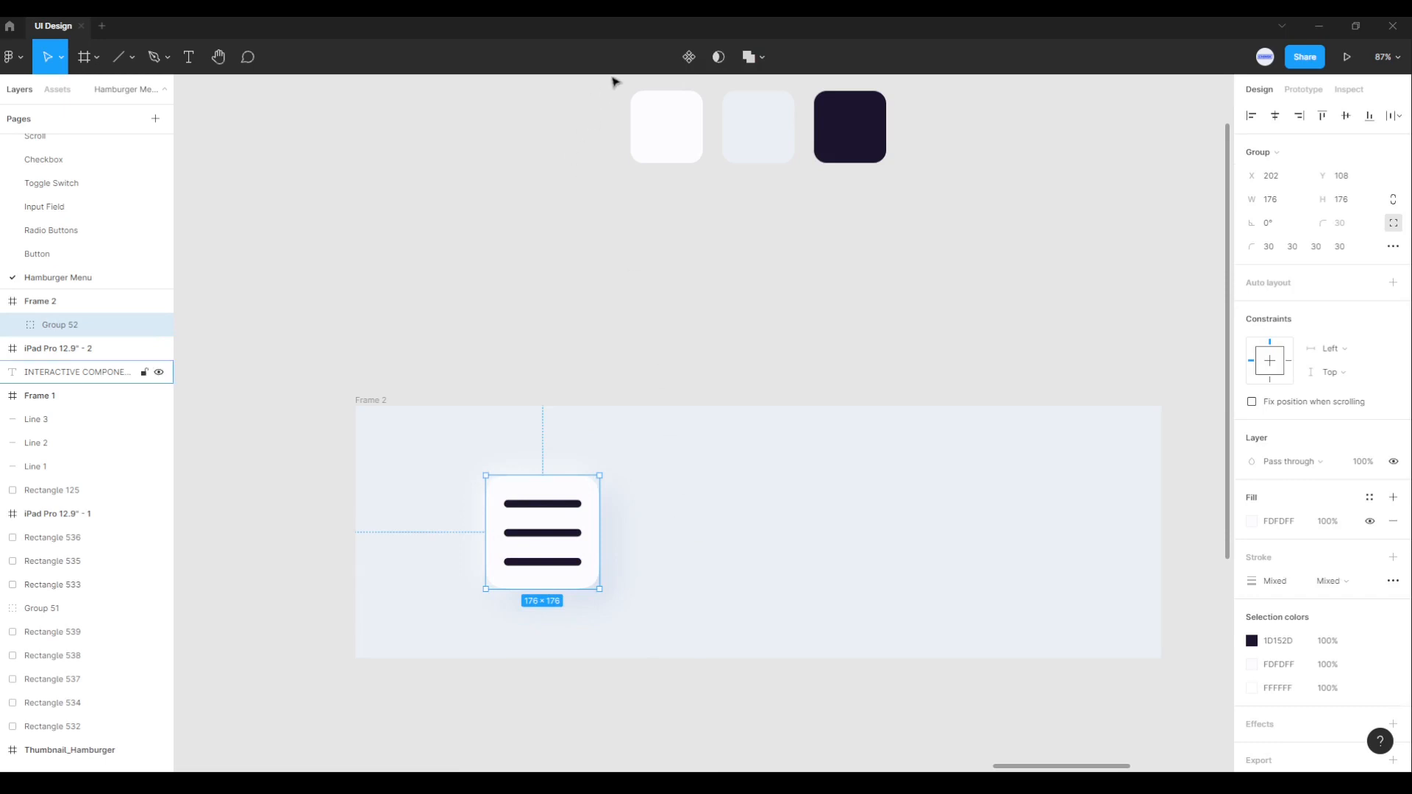
{"action": "left_click", "coordinate": [689, 57]}
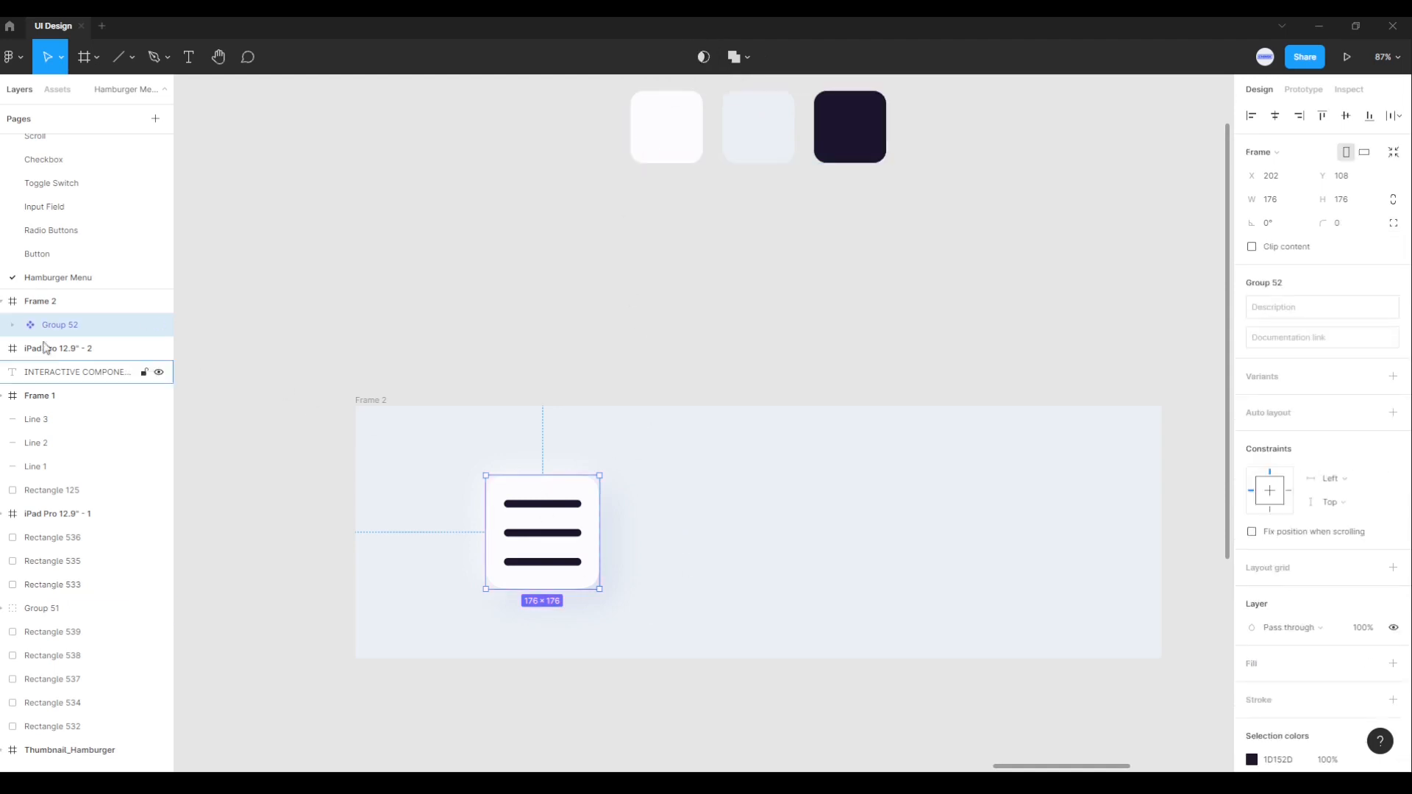
{"action": "left_click", "coordinate": [695, 566]}
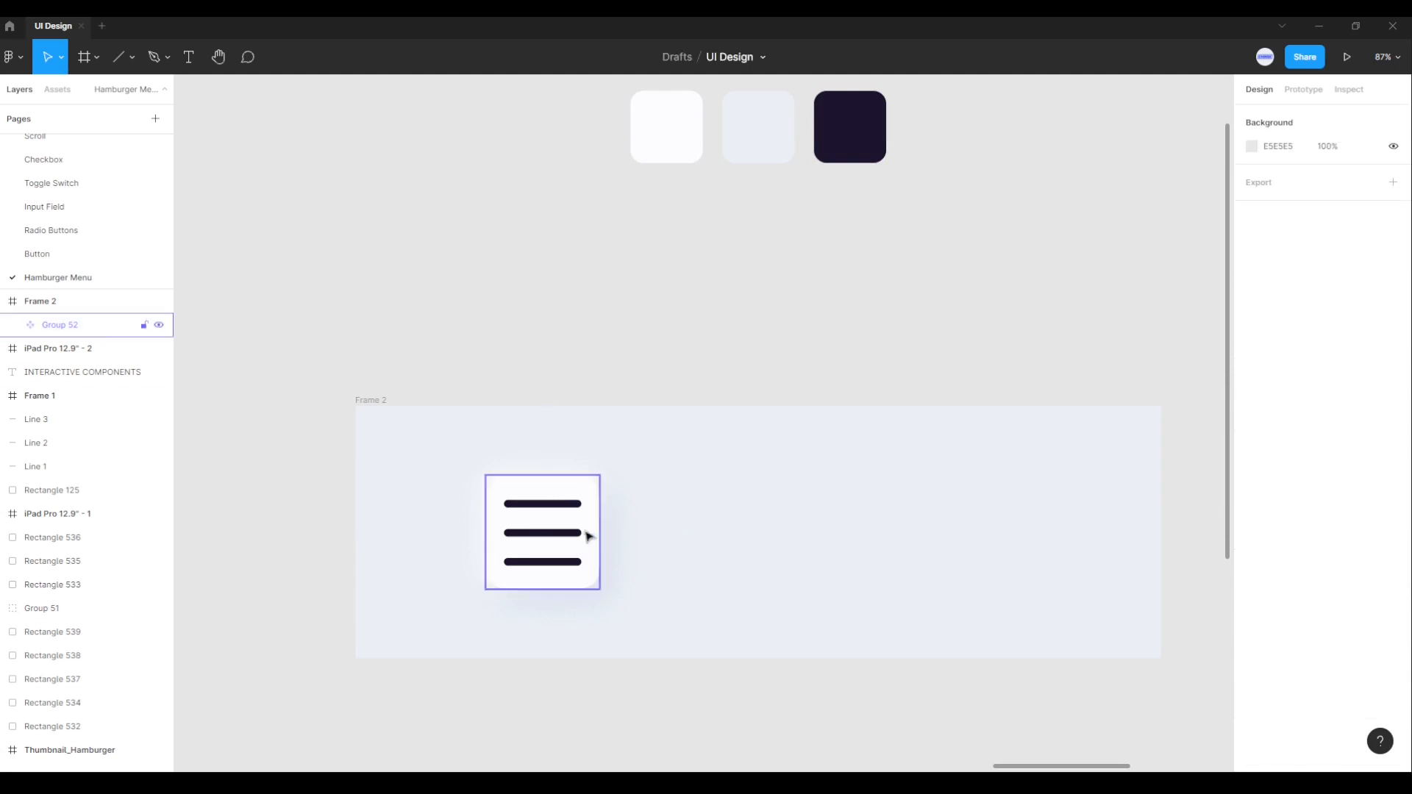
Step: Add a second variant to the hamburger button component
{"action": "left_click", "coordinate": [546, 541]}
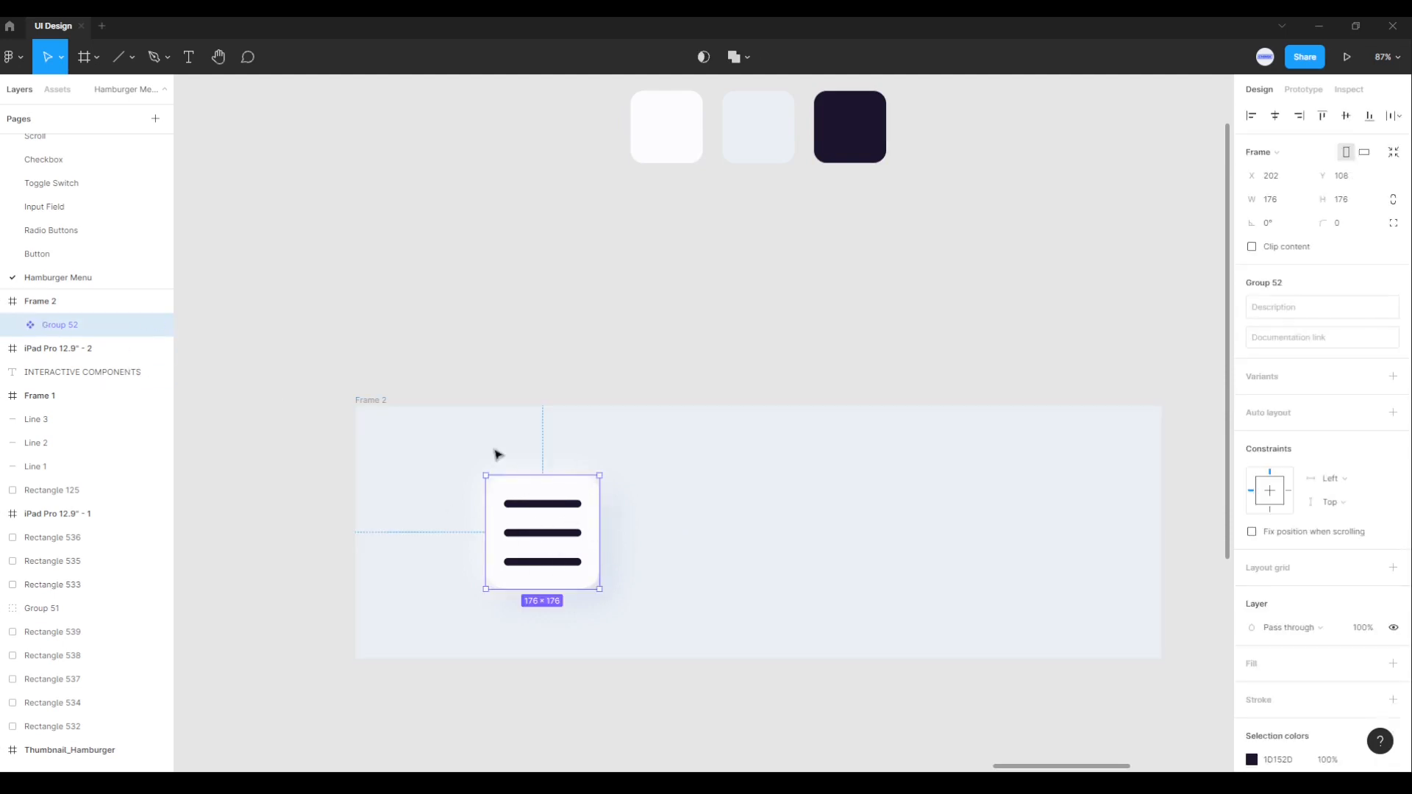
{"action": "left_click", "coordinate": [658, 503]}
{"action": "left_click_drag", "start_coordinate": [426, 441], "coordinate": [682, 614]}
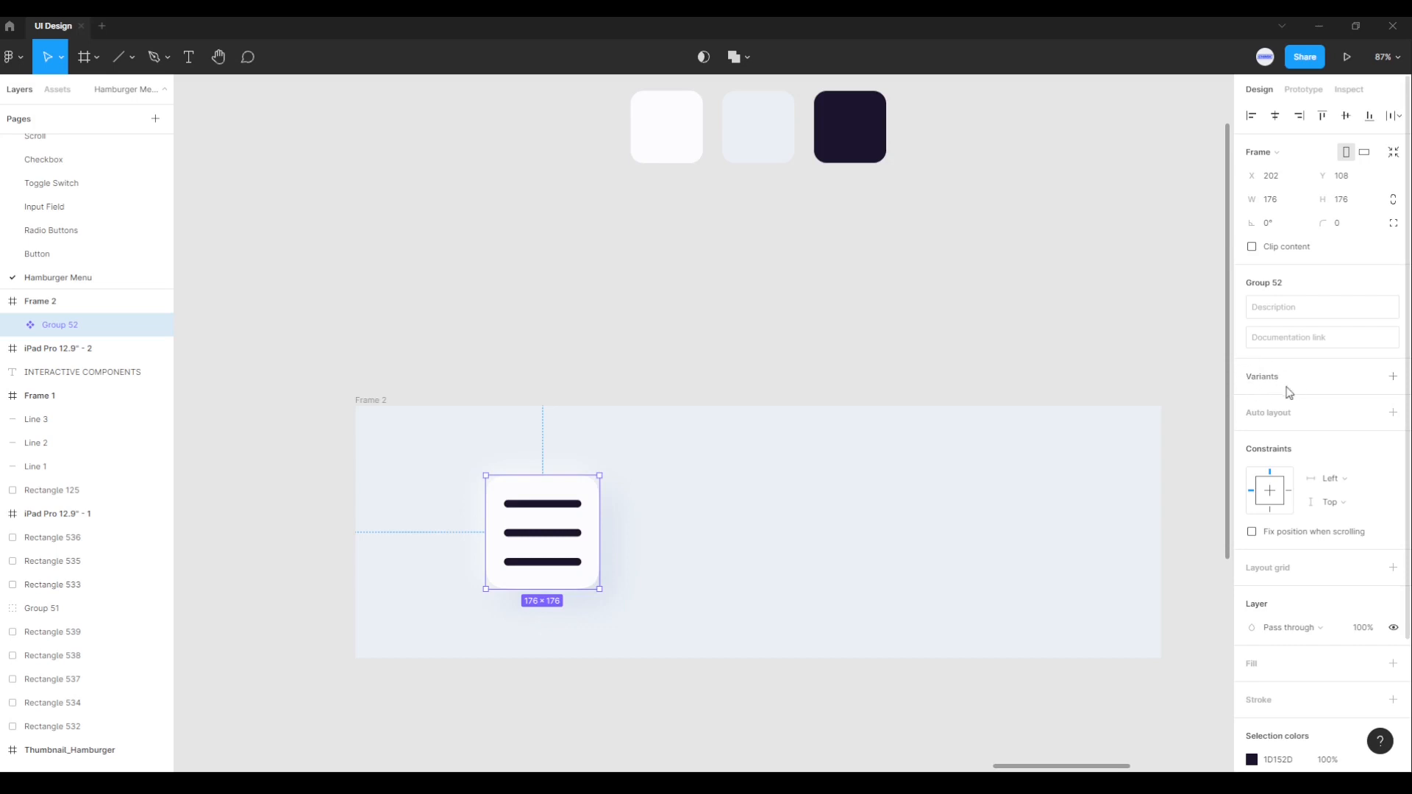
{"action": "left_click", "coordinate": [1391, 386]}
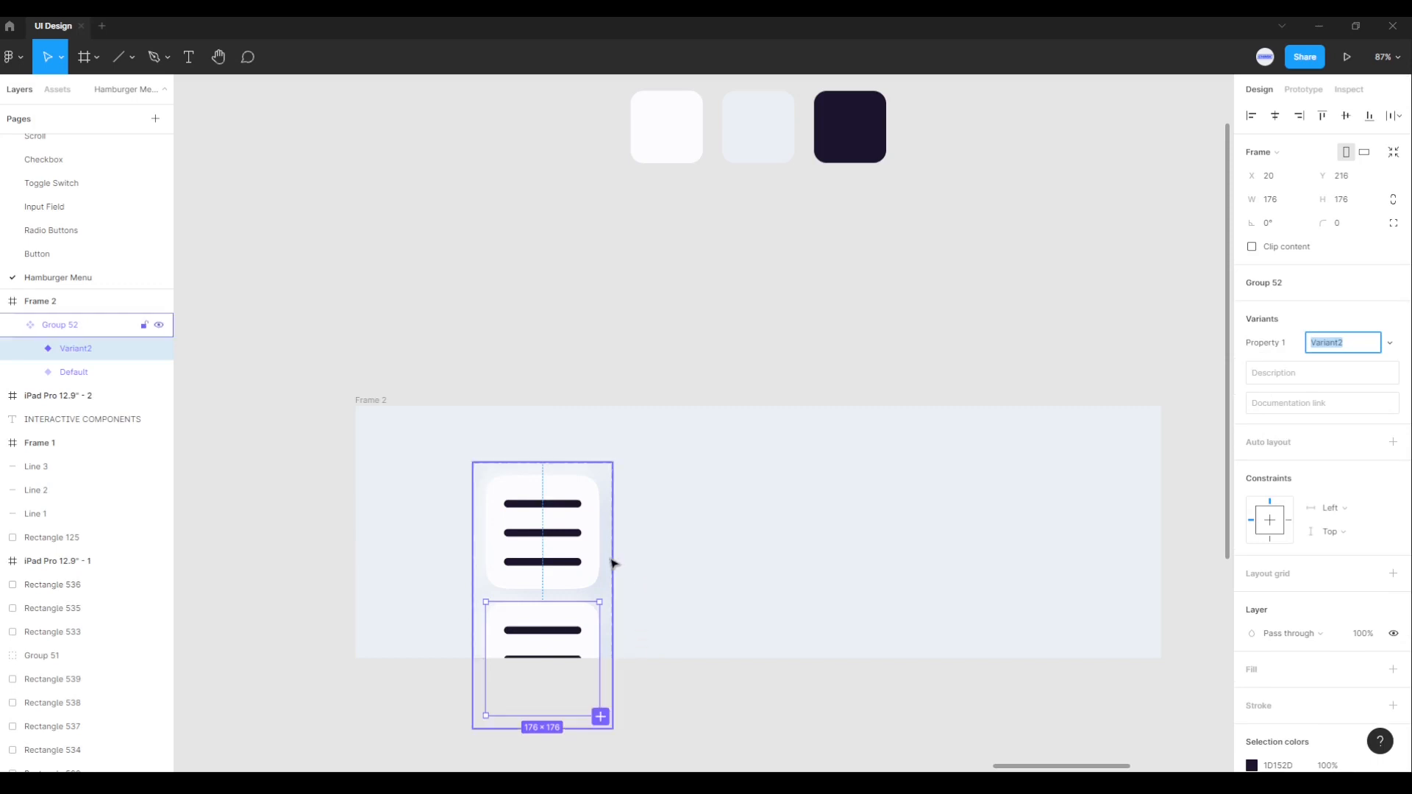
Step: Widen the component set to 500 px and place the second variant beside the default one at X 283, Y 20
{"action": "left_click_drag", "start_coordinate": [612, 564], "coordinate": [794, 557]}
{"action": "left_click", "coordinate": [547, 639]}
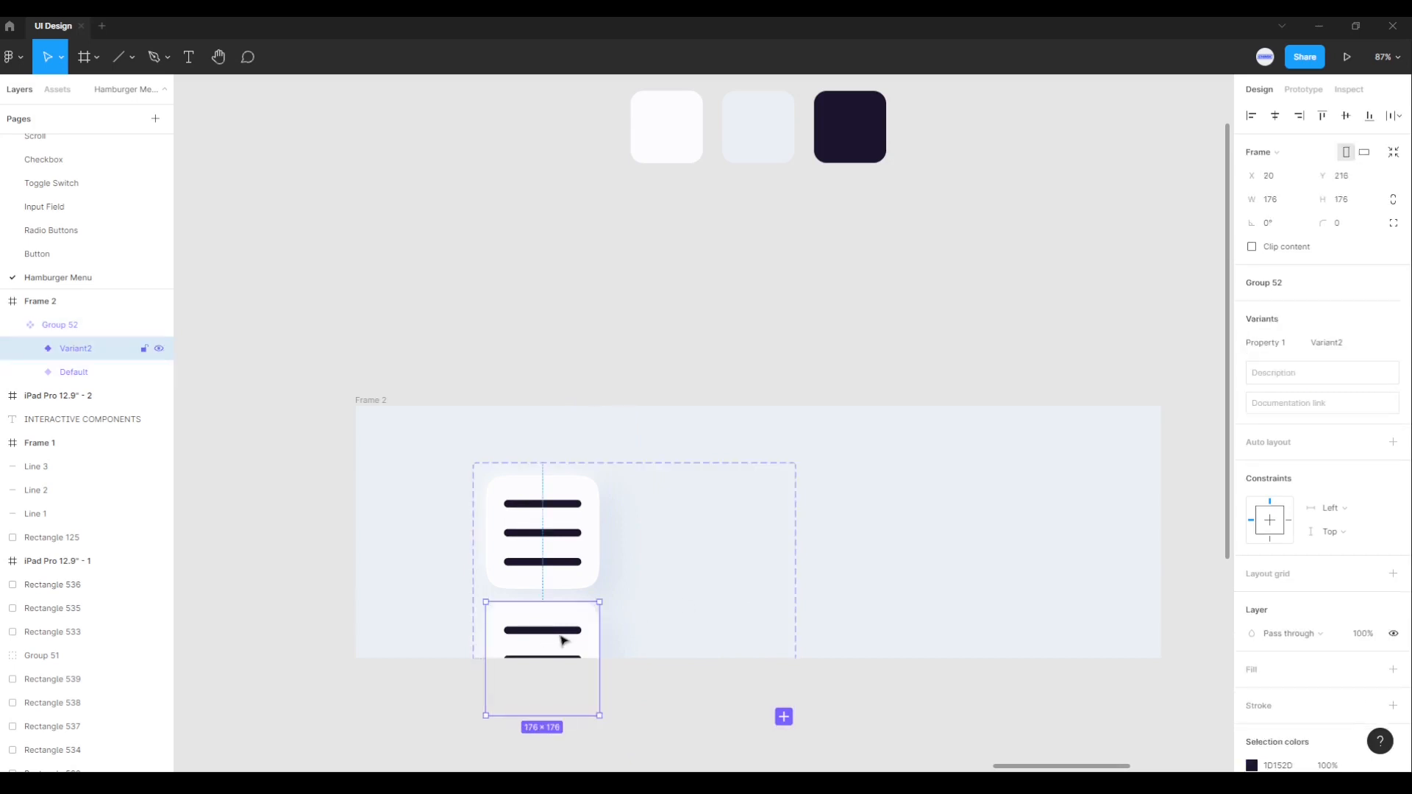
{"action": "left_click_drag", "start_coordinate": [561, 639], "coordinate": [732, 514]}
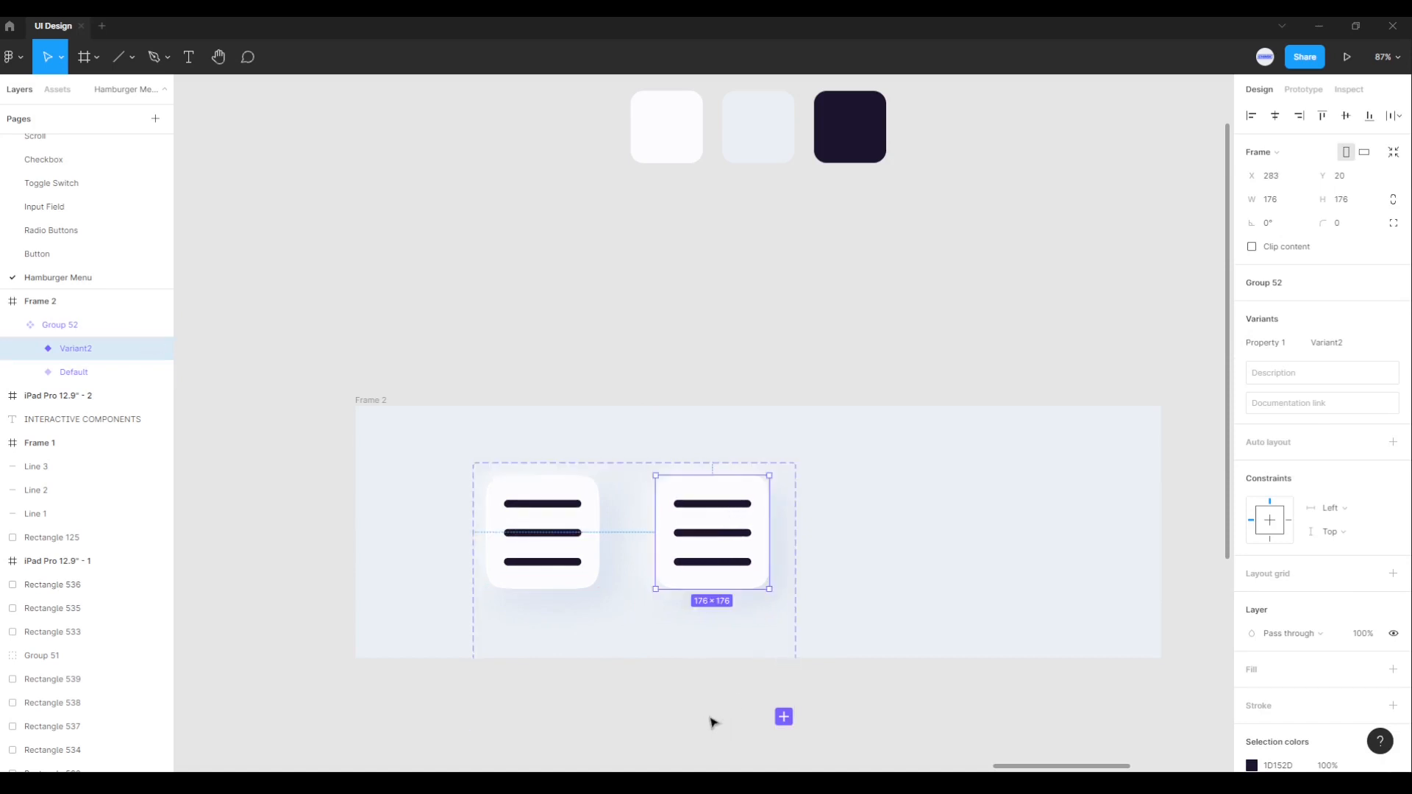
Step: Shorten the component set to 225 px high so it fits around both variants inside Frame 2
{"action": "left_click", "coordinate": [794, 631]}
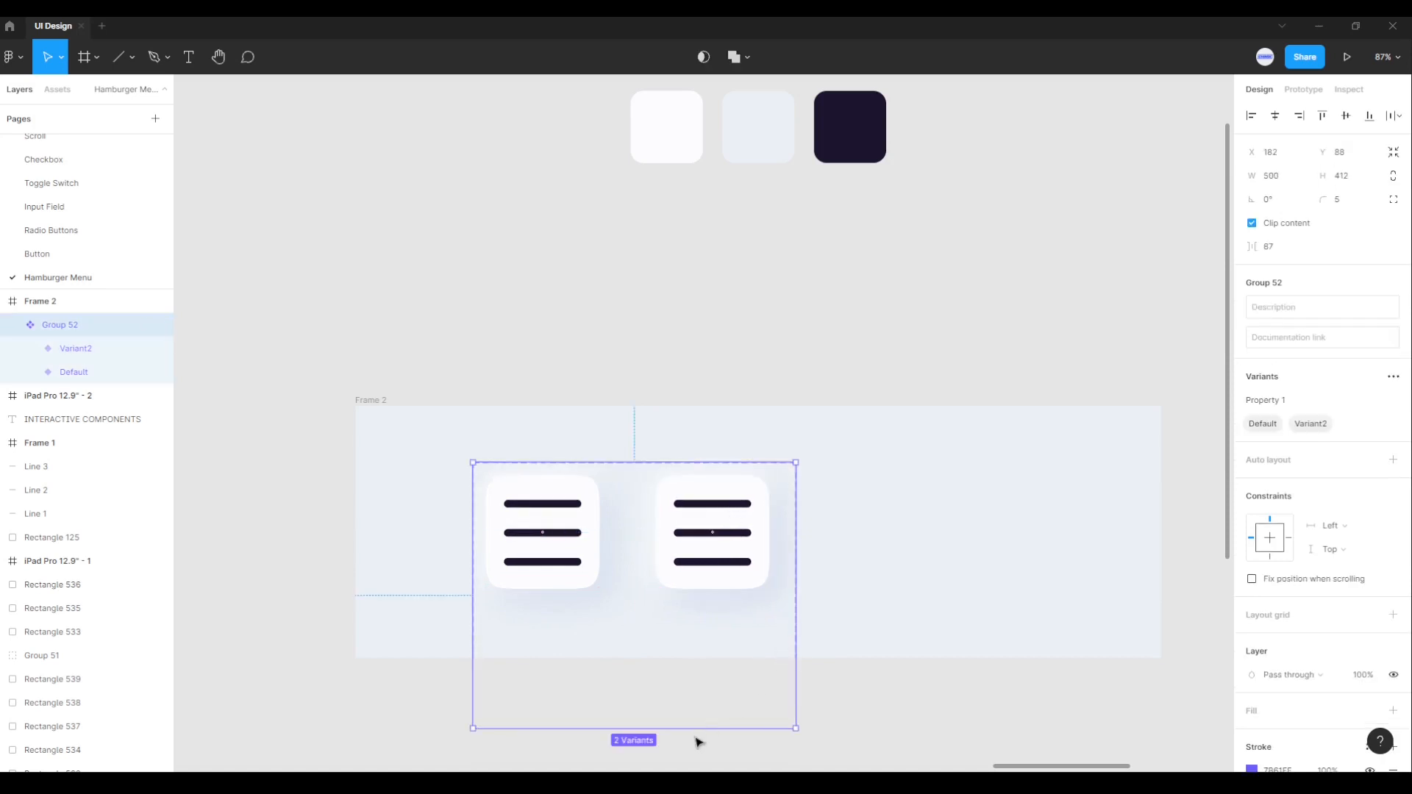
{"action": "left_click_drag", "start_coordinate": [693, 728], "coordinate": [695, 607]}
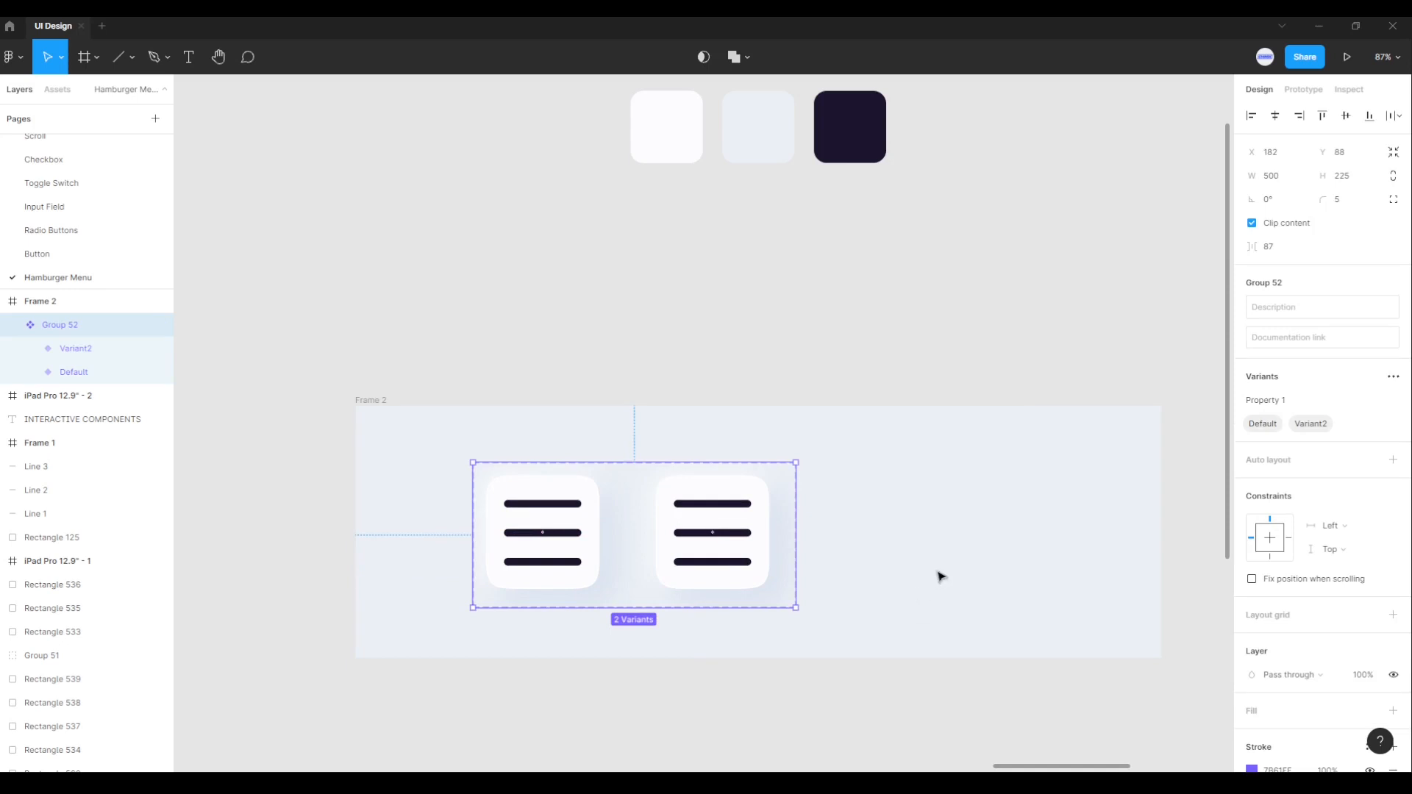
{"action": "left_click", "coordinate": [682, 628]}
Step: Delete the middle bar from the second variant
{"action": "scroll", "coordinate": [683, 629], "scroll_direction": "up", "scroll_amount": 5}
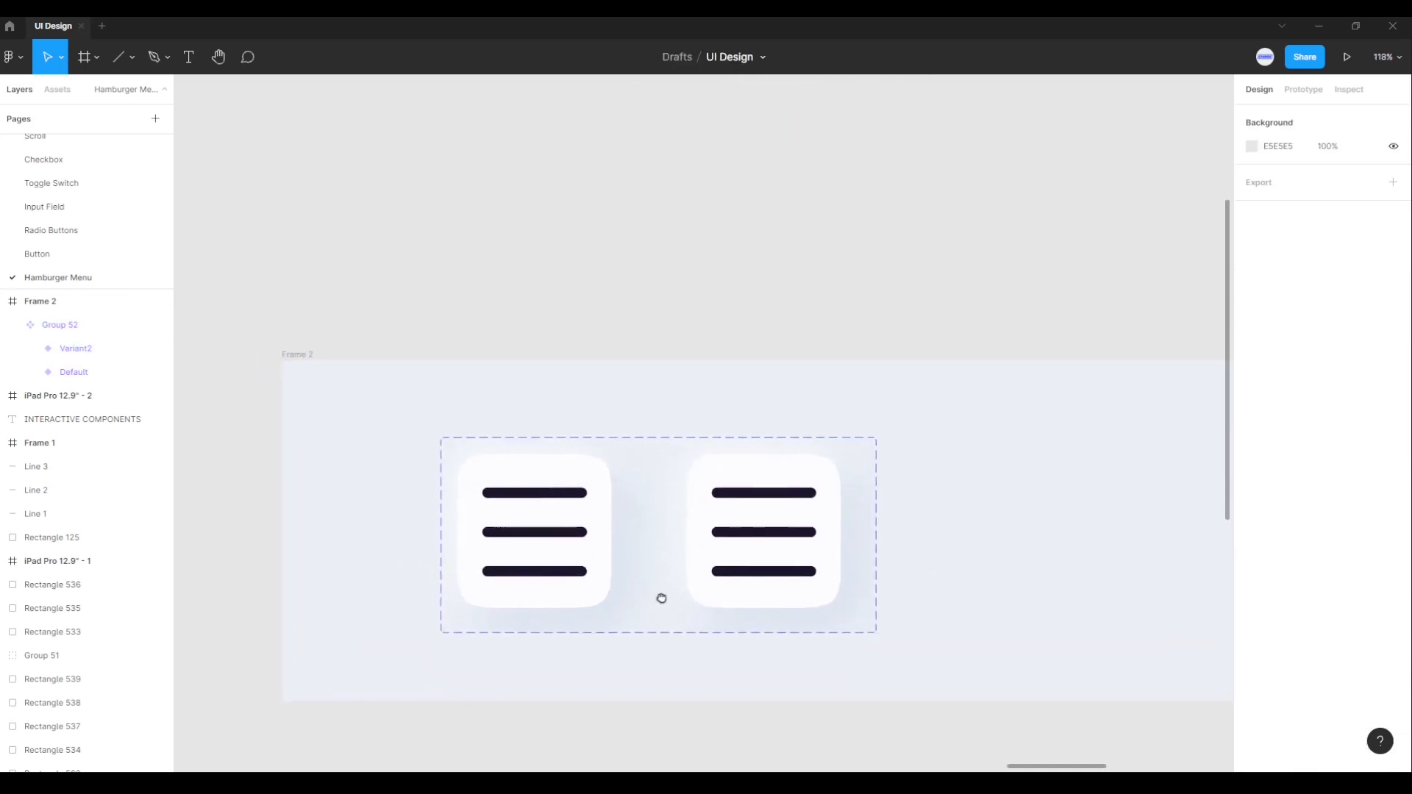
{"action": "scroll", "coordinate": [643, 605], "scroll_direction": "up", "scroll_amount": 1}
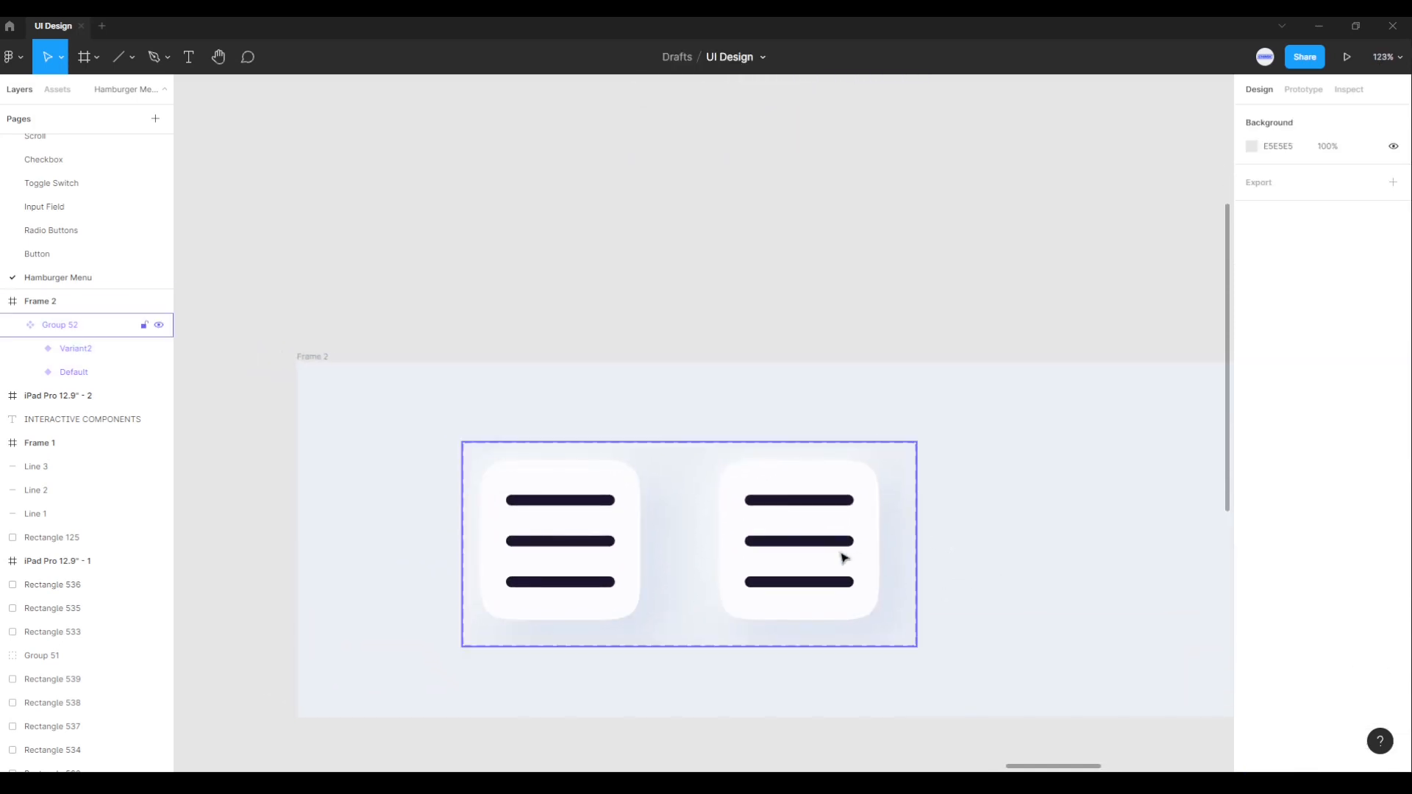
{"action": "left_click", "coordinate": [827, 573]}
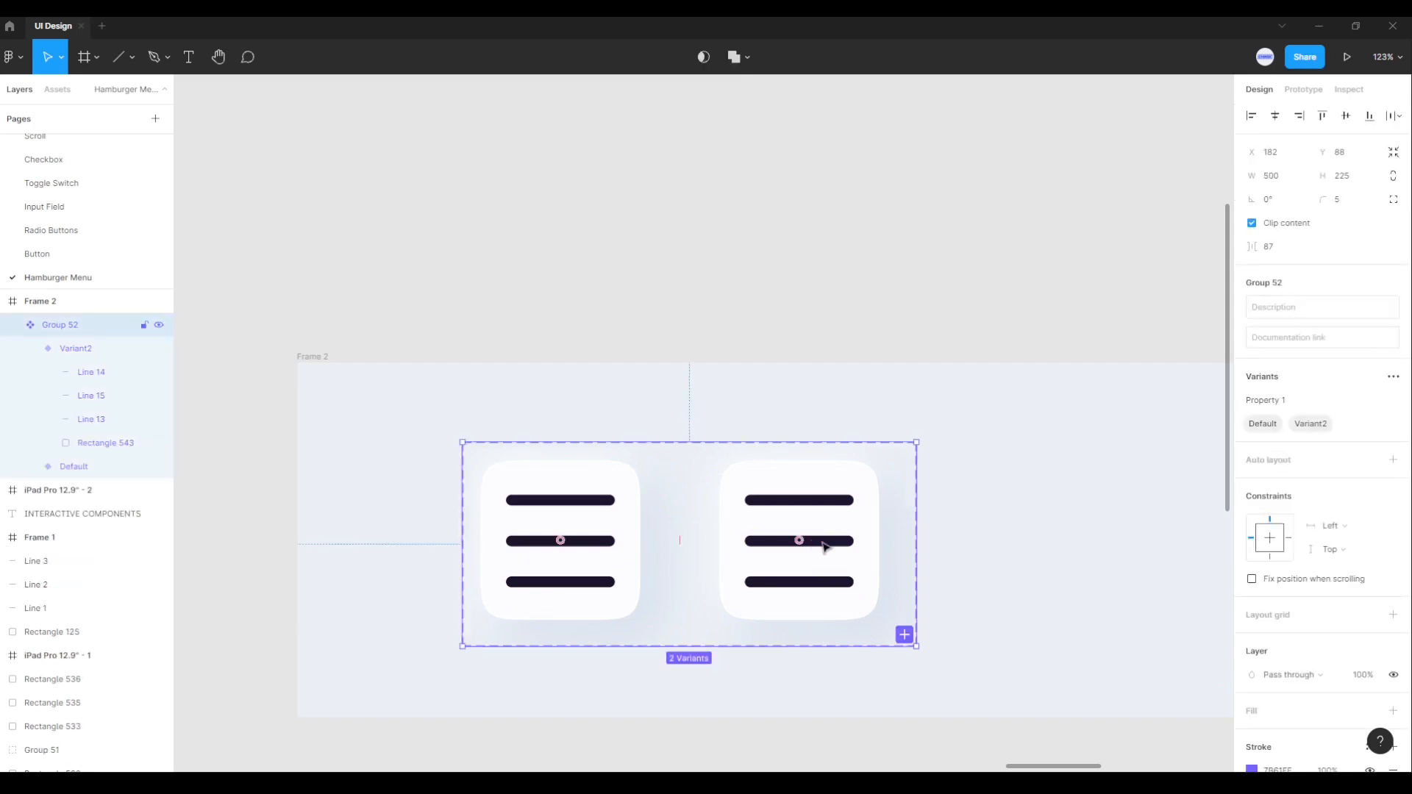
{"action": "double_click", "coordinate": [824, 550]}
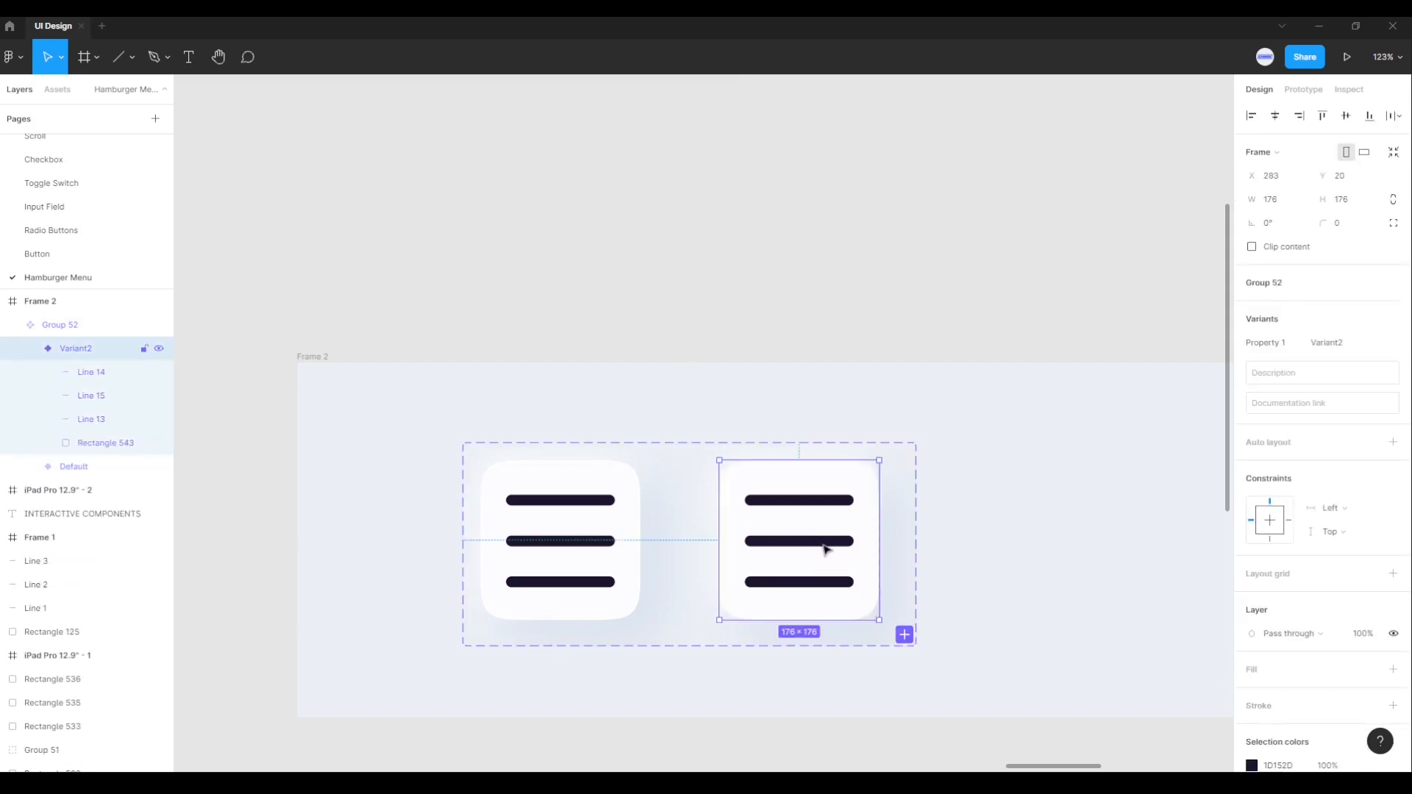
{"action": "left_click", "coordinate": [824, 549]}
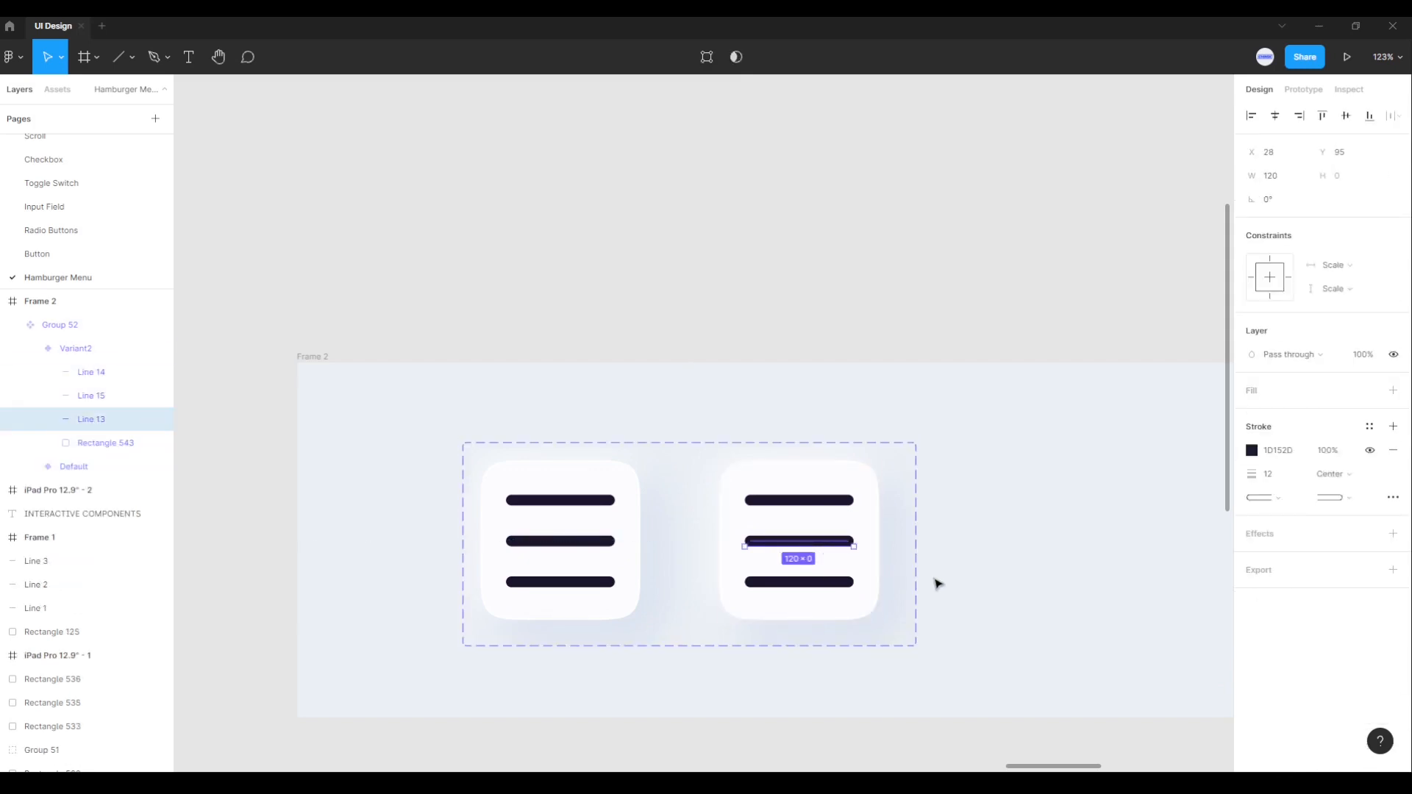
{"action": "key", "text": "Delete"}
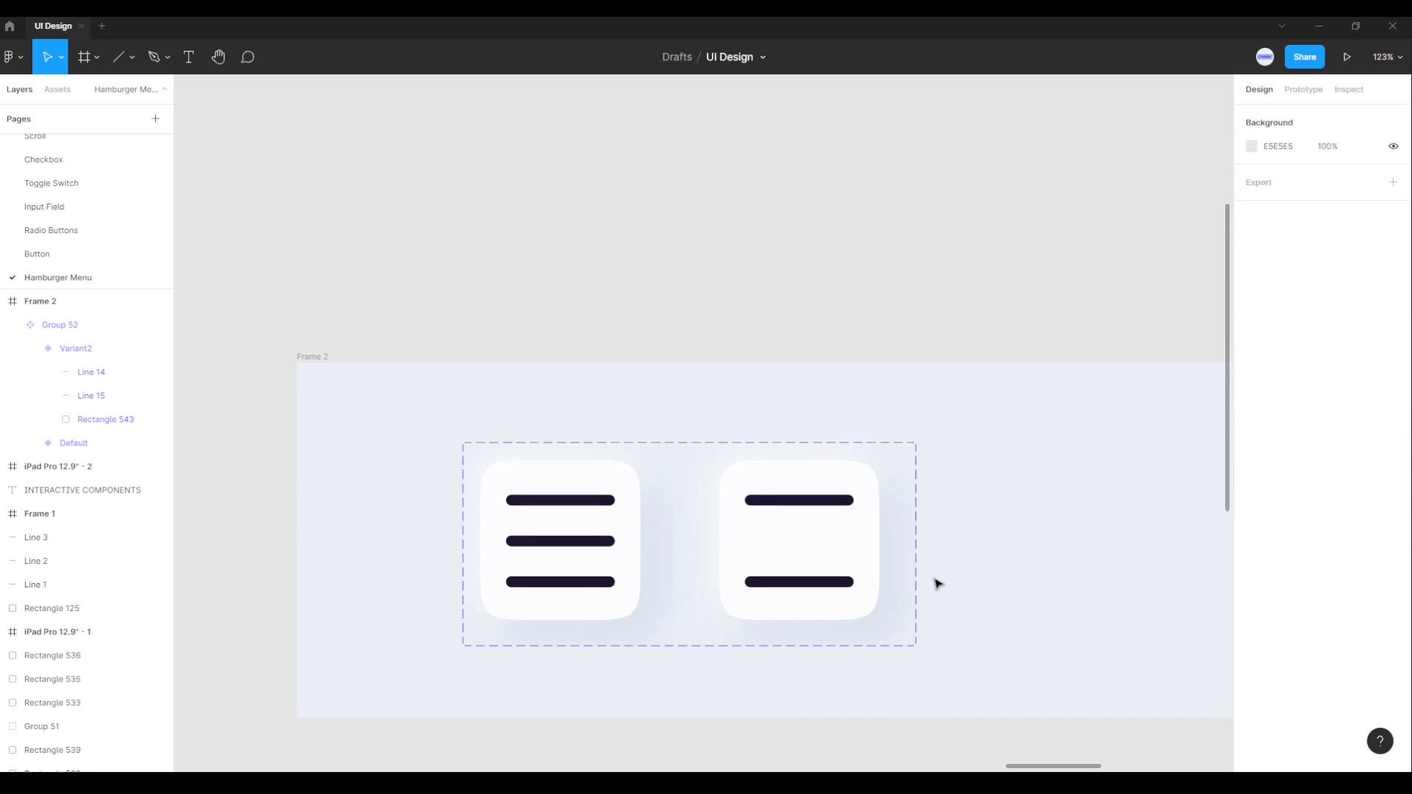
Step: Rotate the second variant's top bar to -45° and move it down to X 46, Y 46 within the square
{"action": "left_click", "coordinate": [801, 502]}
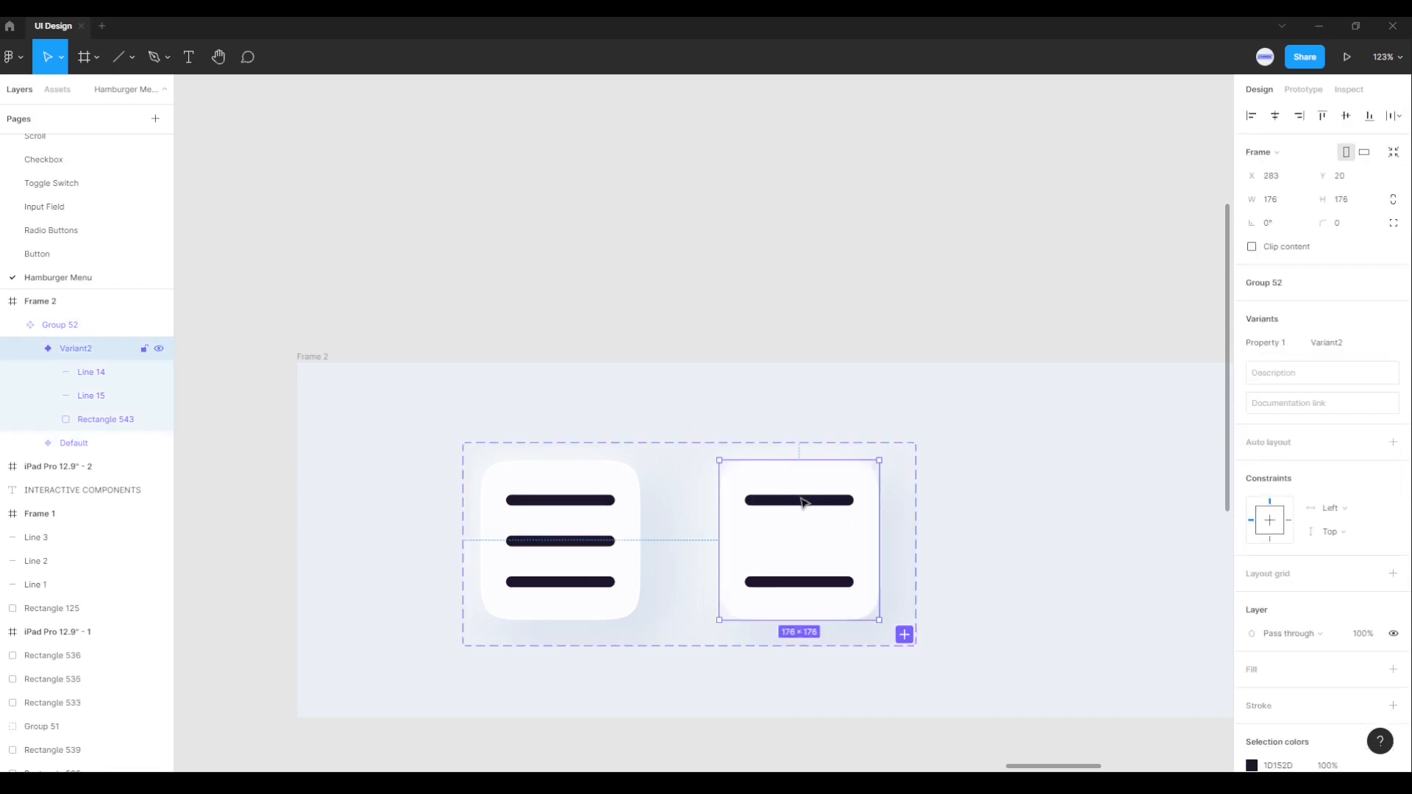
{"action": "left_click", "coordinate": [801, 503]}
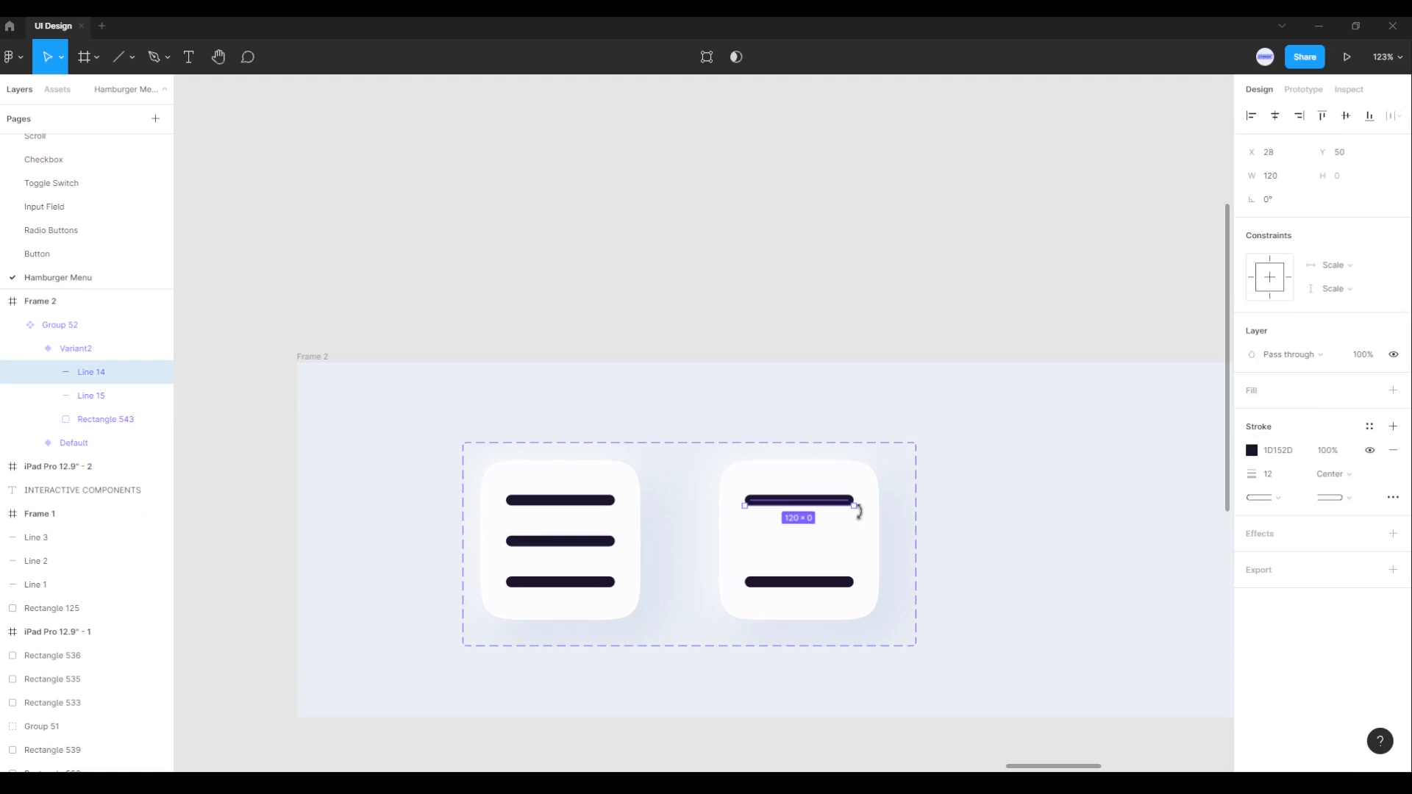
{"action": "left_click_drag", "start_coordinate": [858, 511], "coordinate": [831, 549]}
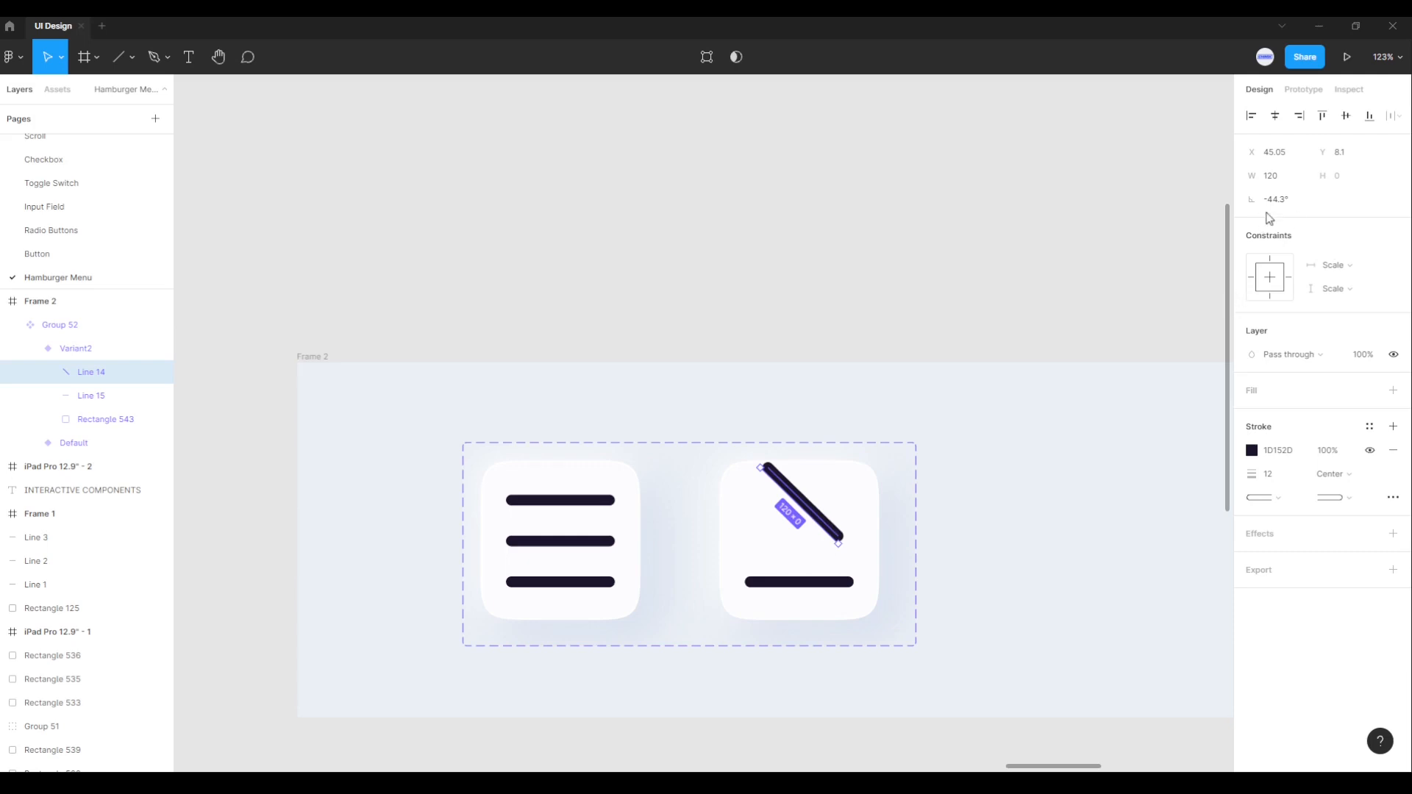
{"action": "left_click", "coordinate": [1278, 205]}
{"action": "left_click", "coordinate": [1284, 204]}
{"action": "left_click_drag", "start_coordinate": [1267, 204], "coordinate": [1287, 205]}
{"action": "left_click", "coordinate": [1267, 208]}
{"action": "type", "text": "45"}
{"action": "key", "text": "Return"}
{"action": "left_click_drag", "start_coordinate": [801, 502], "coordinate": [802, 541]}
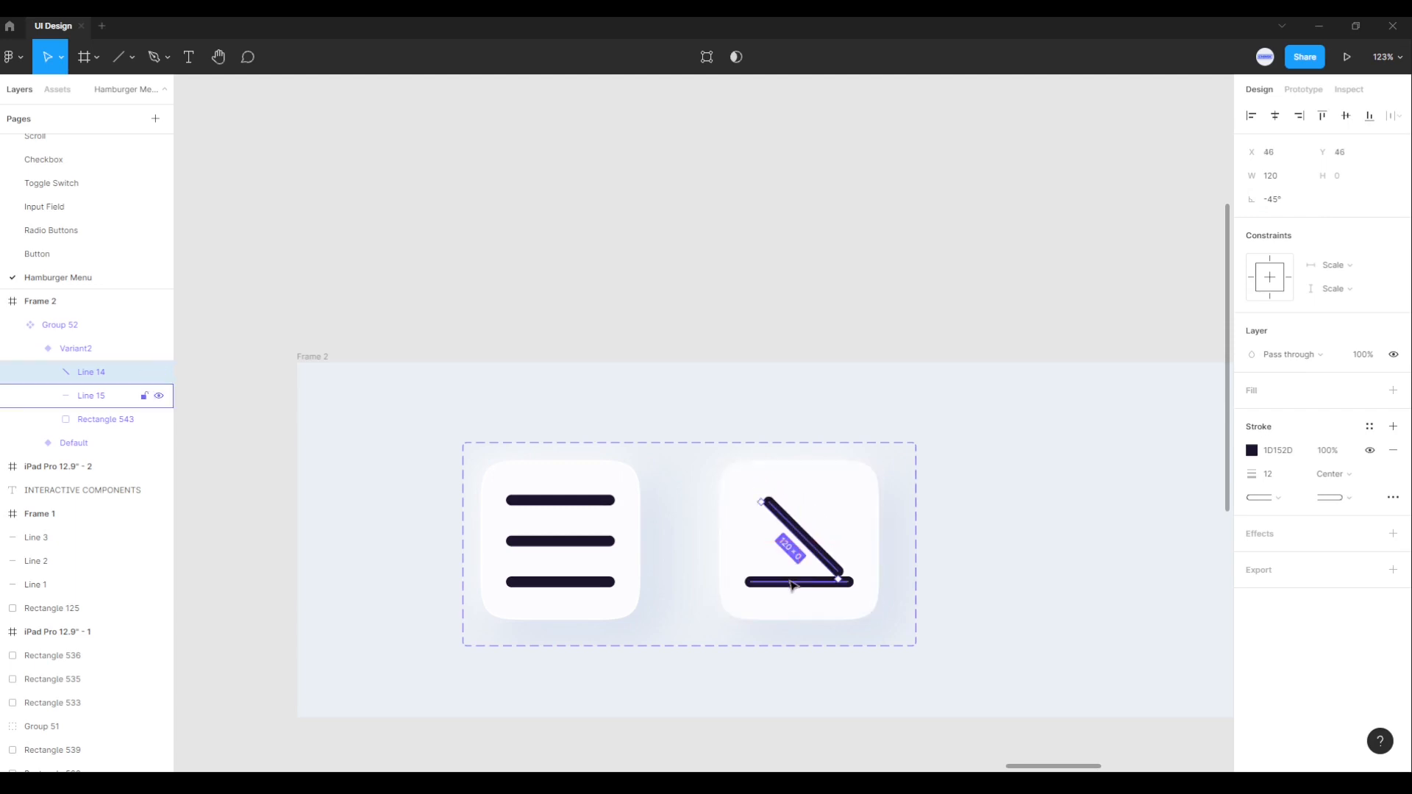
Step: Rotate the second variant's bottom bar to 45° and move it up across the other diagonal bar to form an X
{"action": "left_click", "coordinate": [834, 583]}
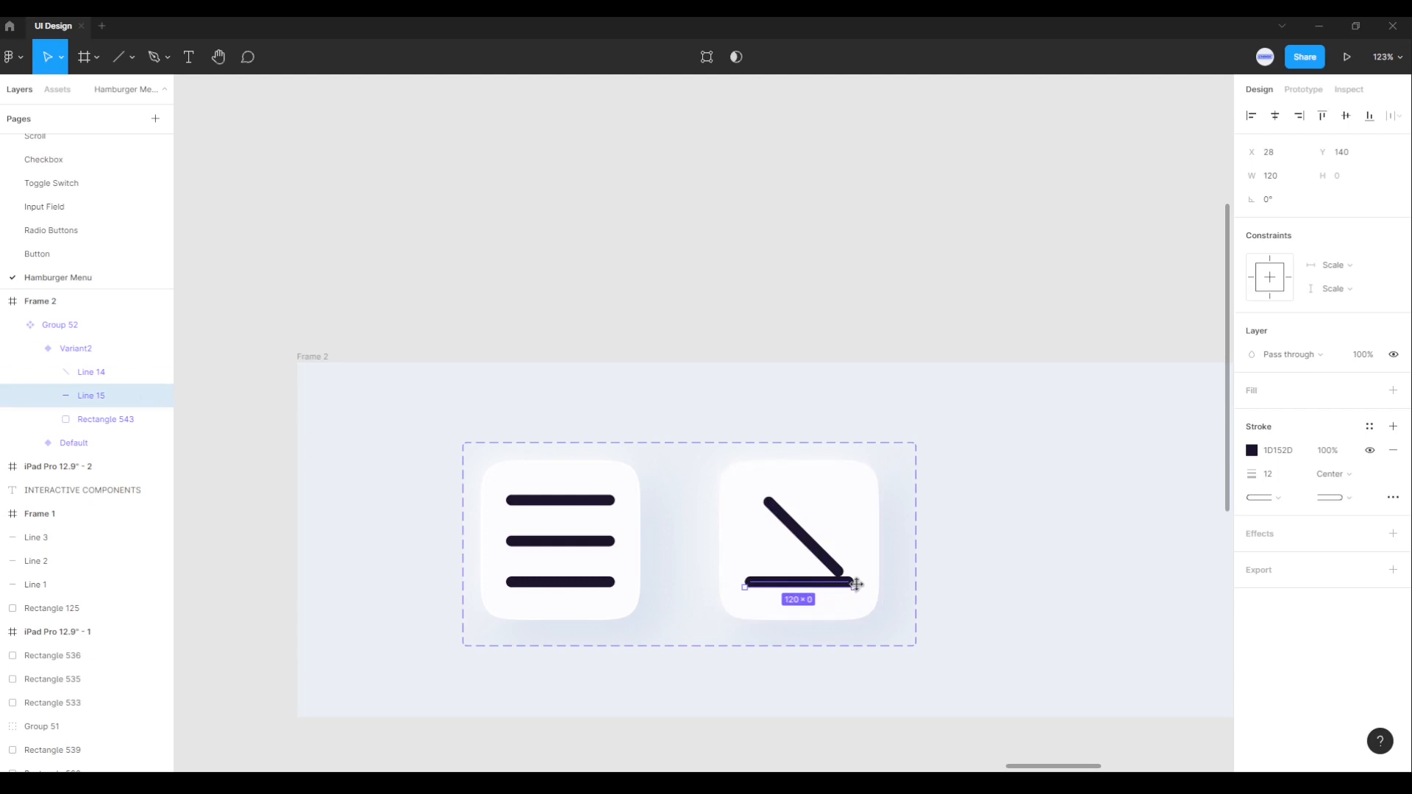
{"action": "left_click_drag", "start_coordinate": [858, 592], "coordinate": [857, 542]}
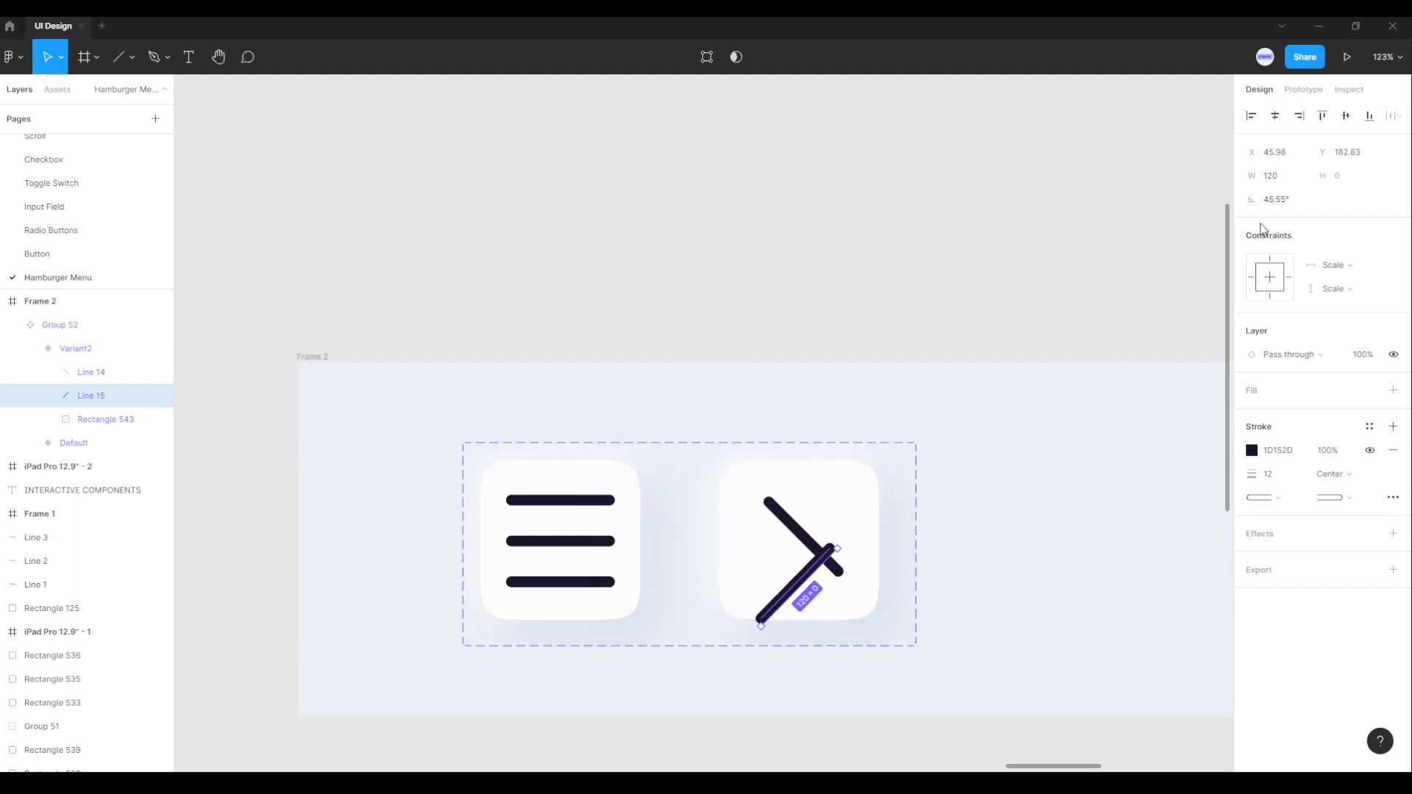
{"action": "left_click", "coordinate": [1274, 211]}
{"action": "type", "text": "45"}
{"action": "key", "text": "Return"}
{"action": "left_click_drag", "start_coordinate": [796, 581], "coordinate": [807, 541]}
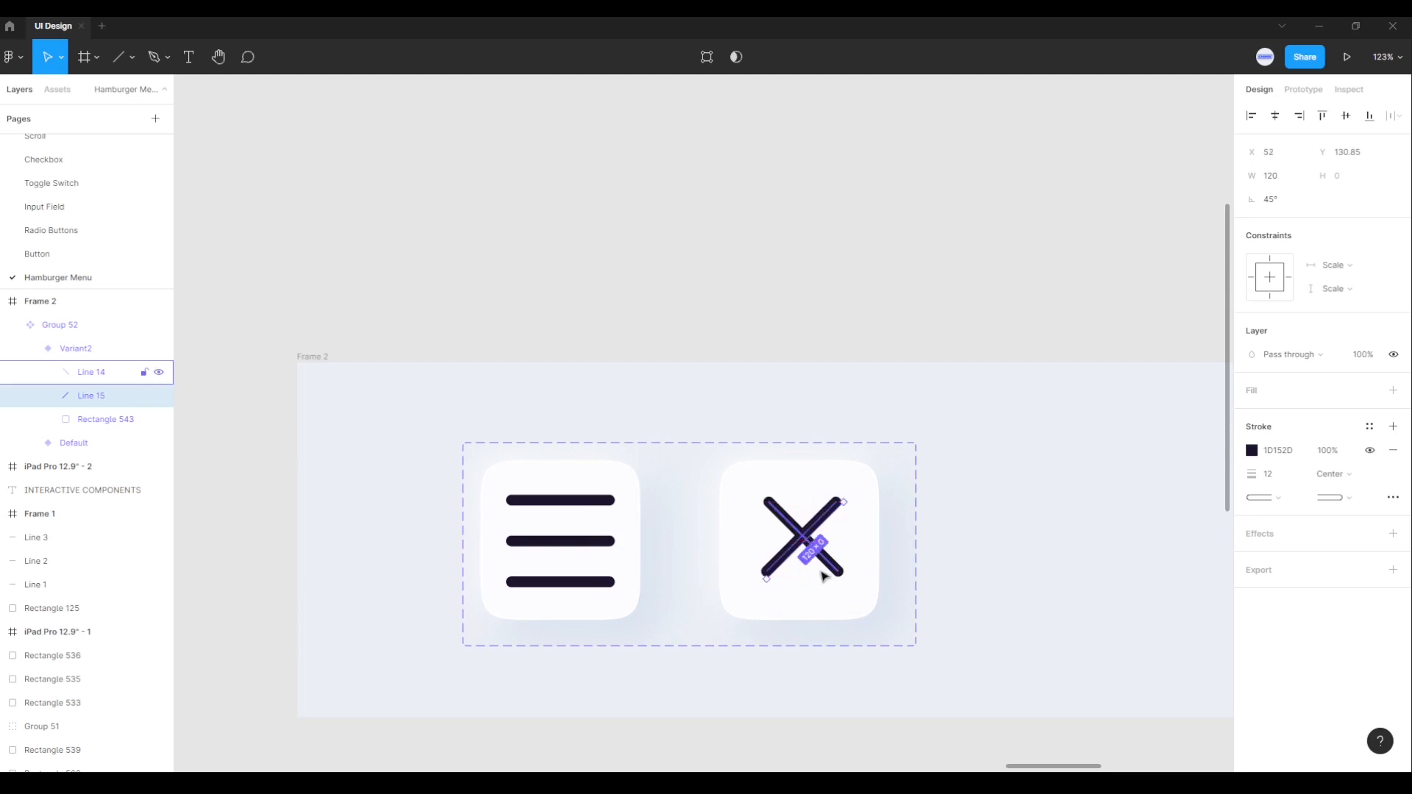
{"action": "left_click", "coordinate": [952, 556]}
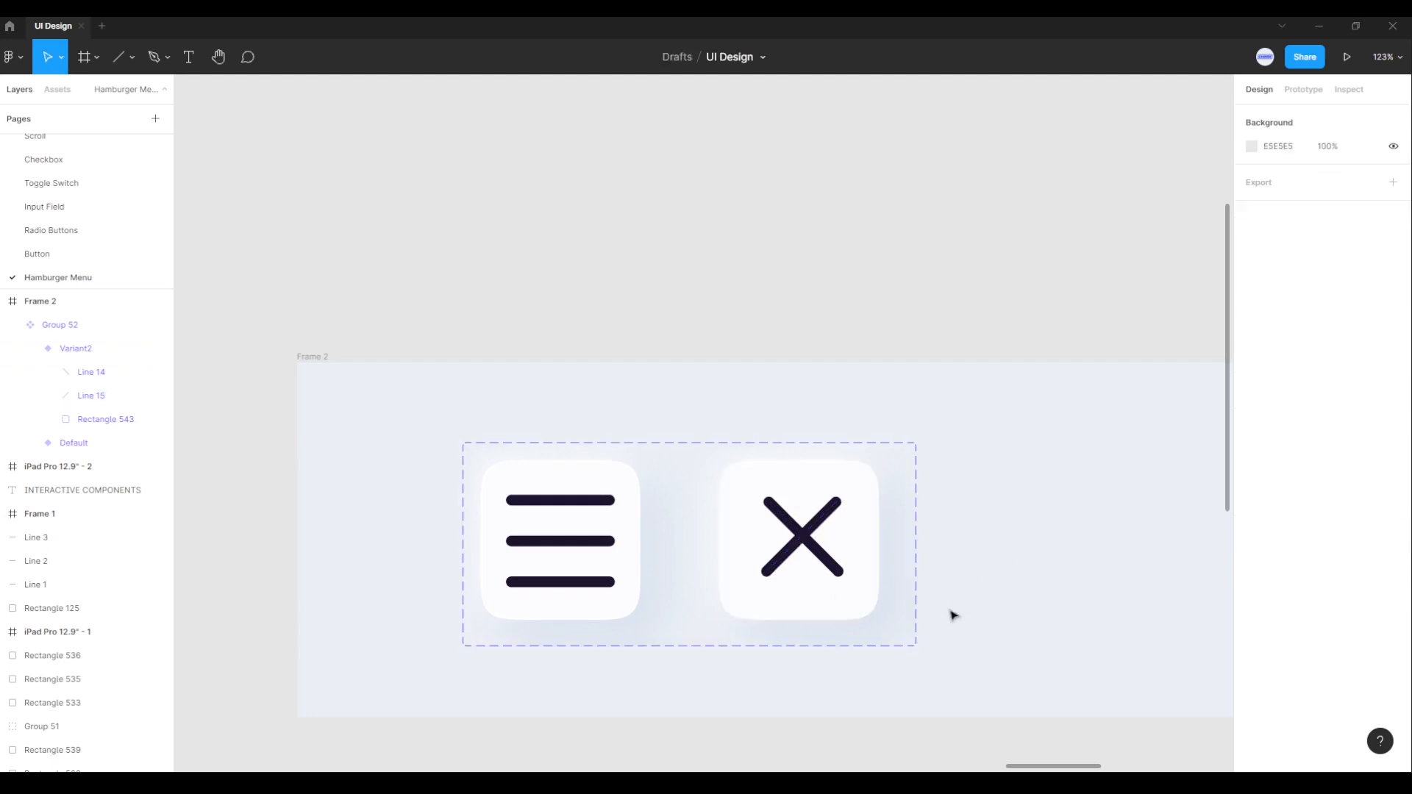
Step: Select both diagonal bars and center the X in the rounded square, nudging it 3 px left and 2 px down
{"action": "left_click", "coordinate": [802, 541]}
{"action": "double_click", "coordinate": [811, 542]}
{"action": "left_click", "coordinate": [825, 522], "text": "shift"}
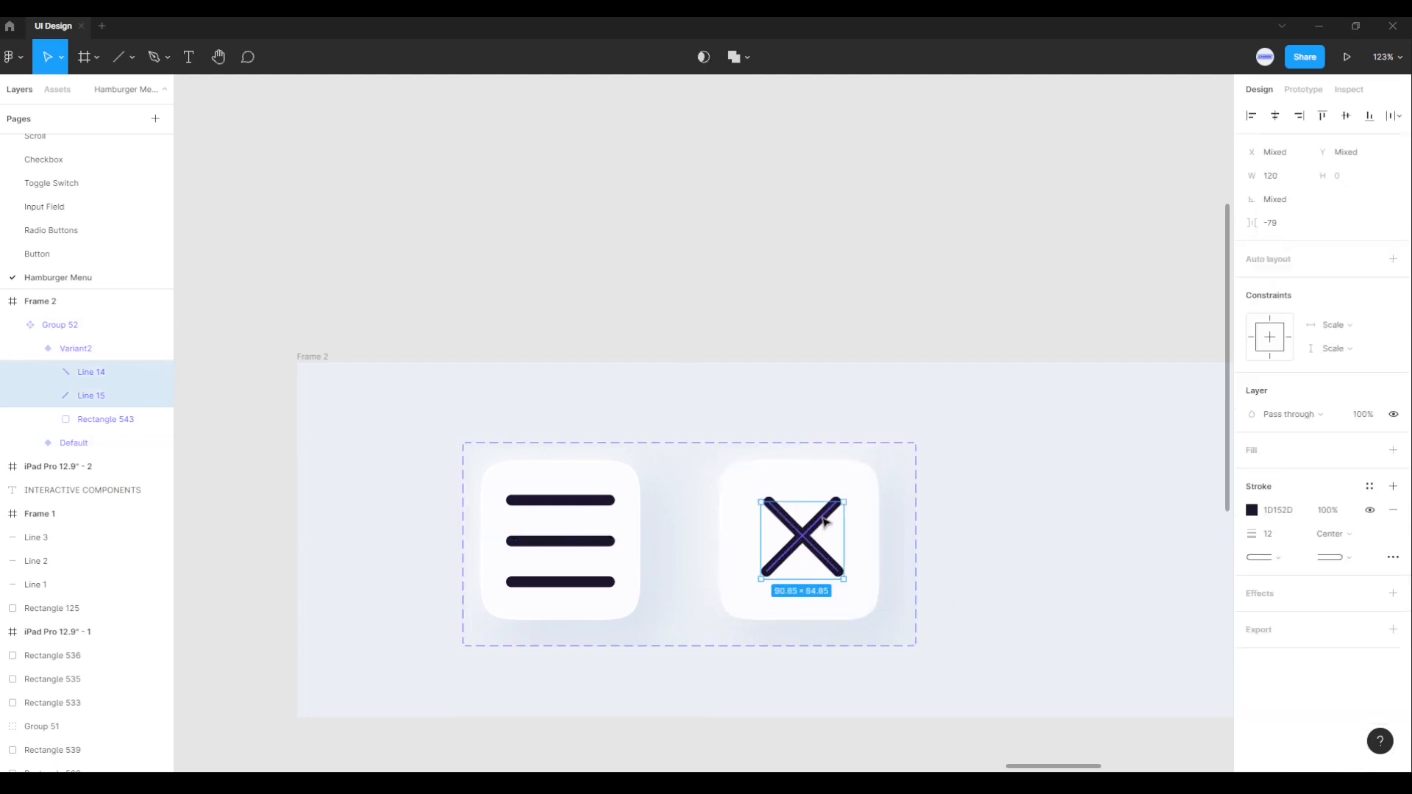
{"action": "left_click_drag", "start_coordinate": [822, 522], "coordinate": [820, 529]}
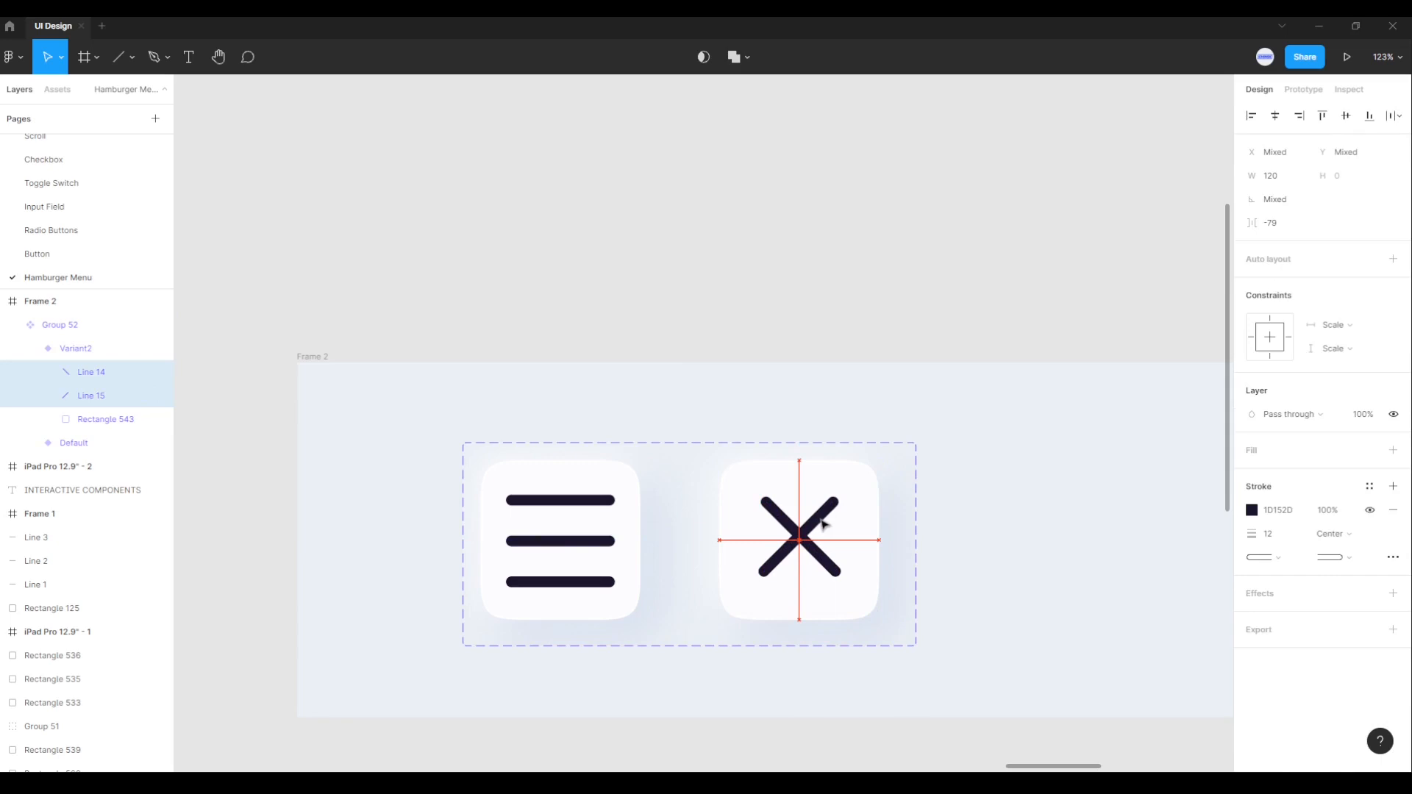
{"action": "left_click_drag", "start_coordinate": [823, 521], "coordinate": [825, 525]}
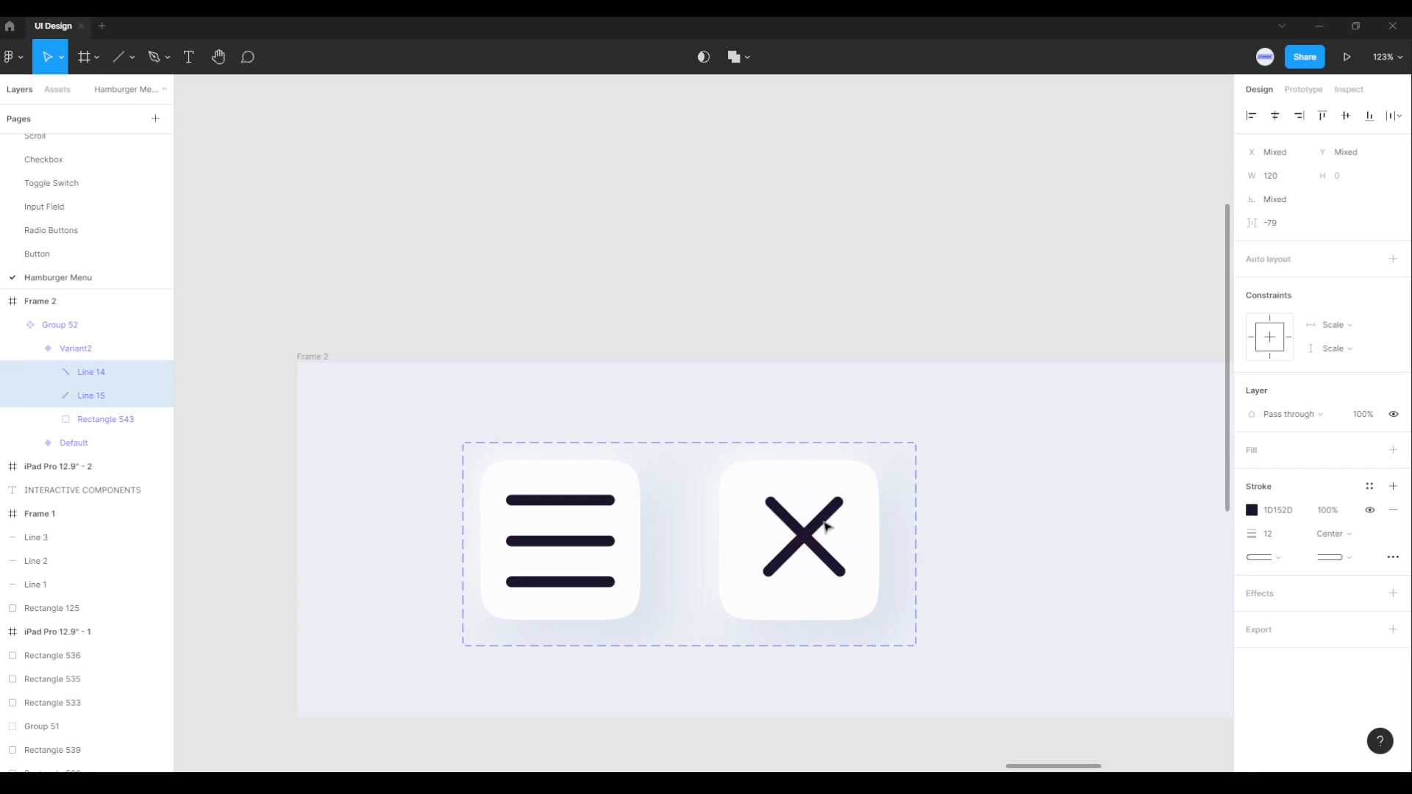
{"action": "key", "text": "Left"}
{"action": "key", "text": "Left"}
{"action": "key", "text": "Left"}
{"action": "key", "text": "Down"}
{"action": "key", "text": "Down"}
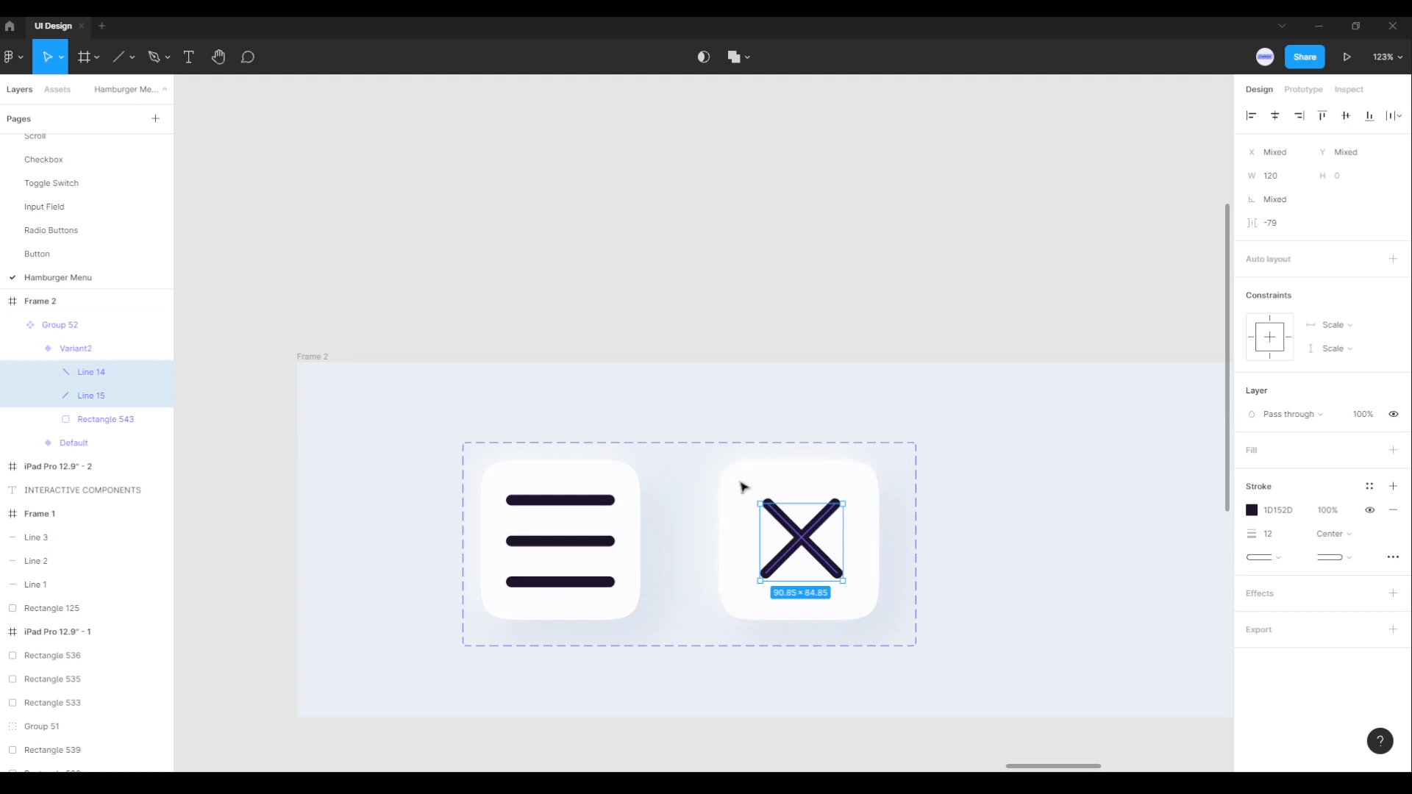
{"action": "left_click", "coordinate": [906, 568]}
{"action": "left_click", "coordinate": [996, 595]}
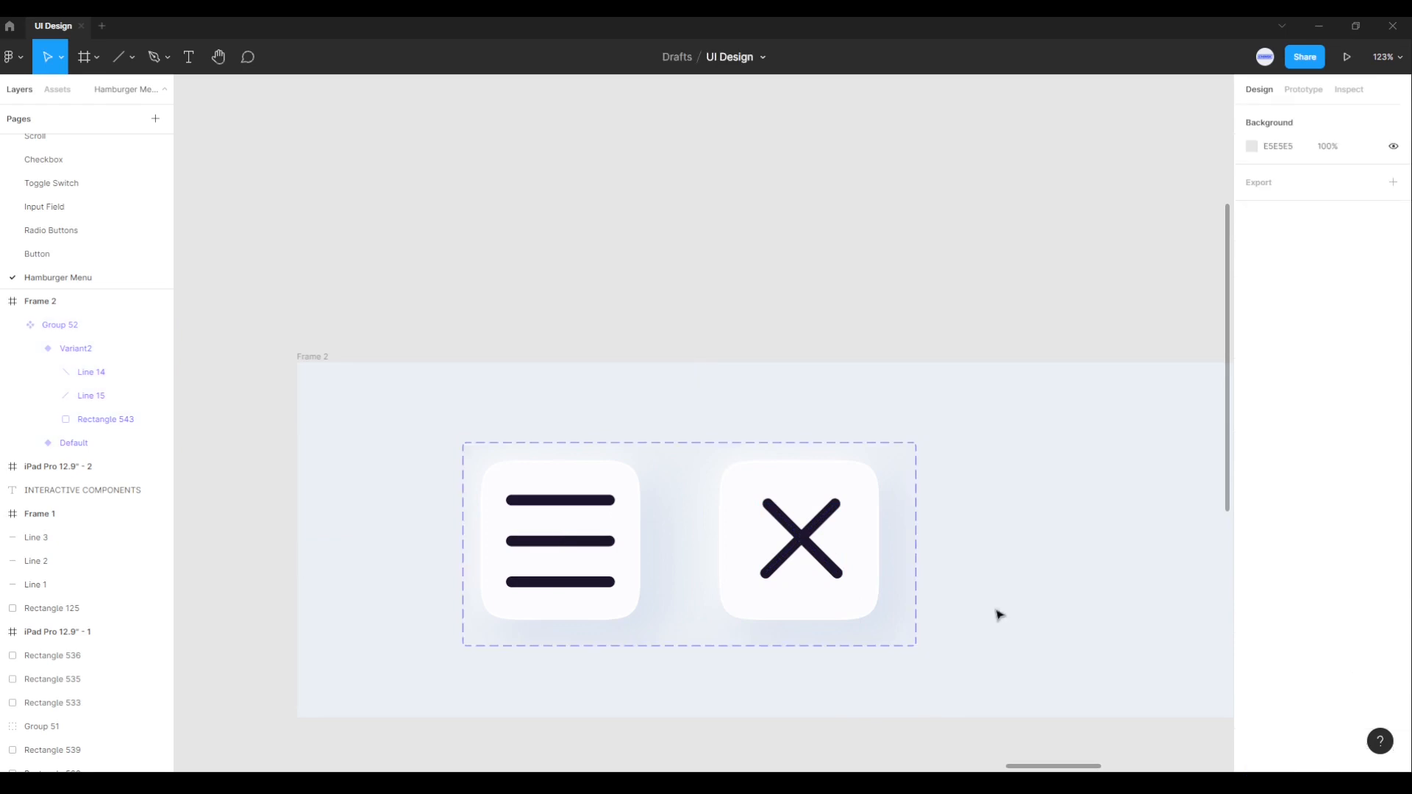
Step: Add a prototype connection from the three-bar default variant to the X variant, triggered on tap with the Change to action
{"action": "scroll", "coordinate": [745, 556], "scroll_direction": "down", "scroll_amount": 5}
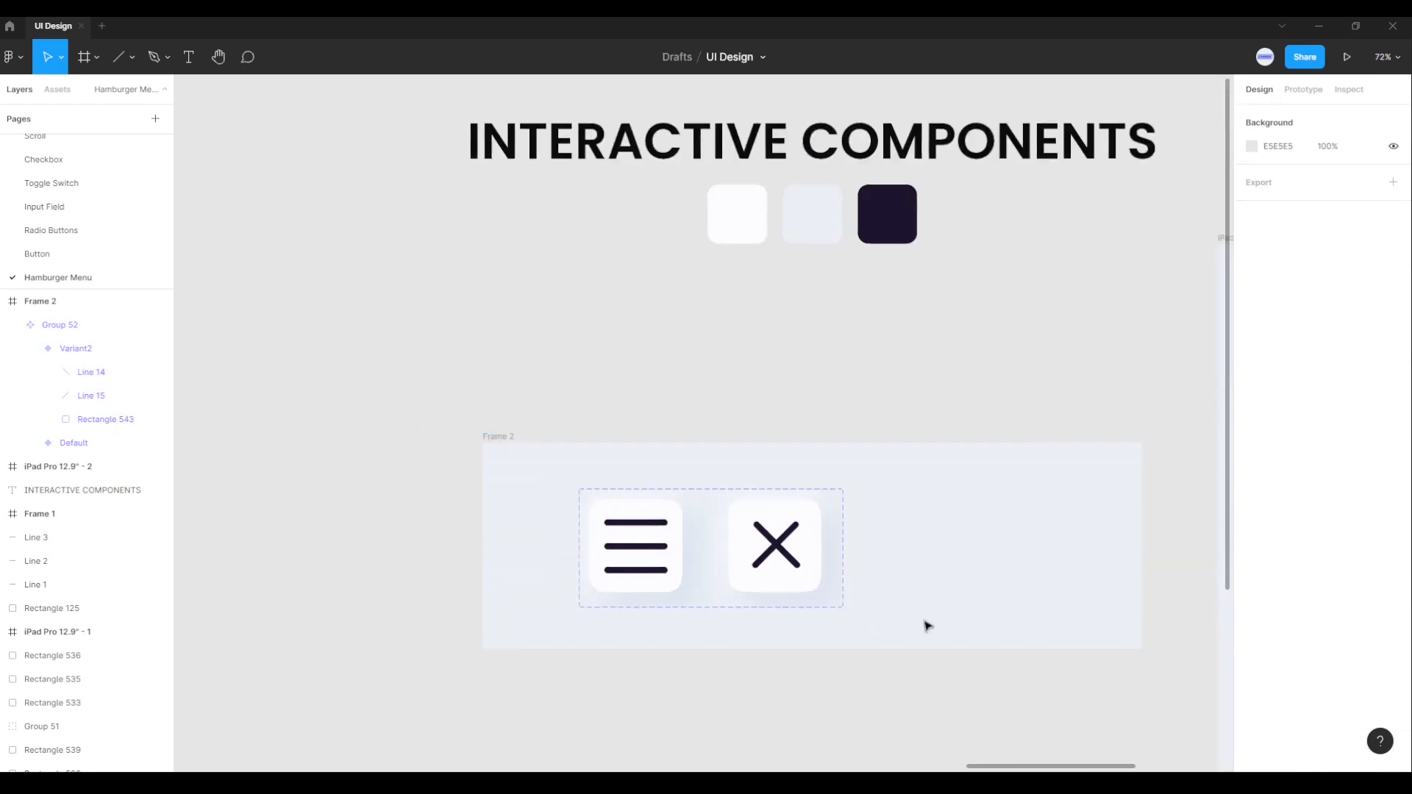
{"action": "scroll", "coordinate": [781, 578], "scroll_direction": "up", "scroll_amount": 2}
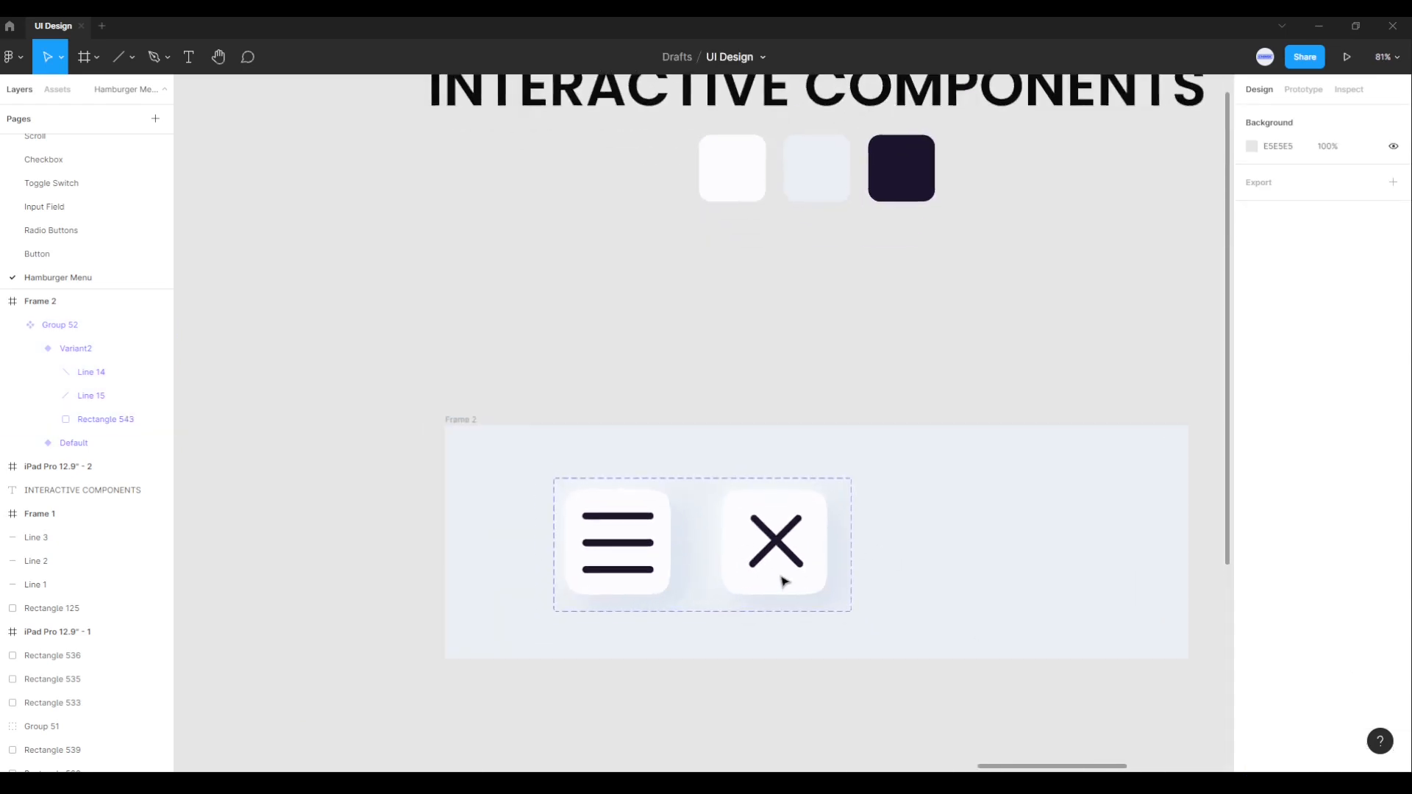
{"action": "left_click", "coordinate": [784, 579]}
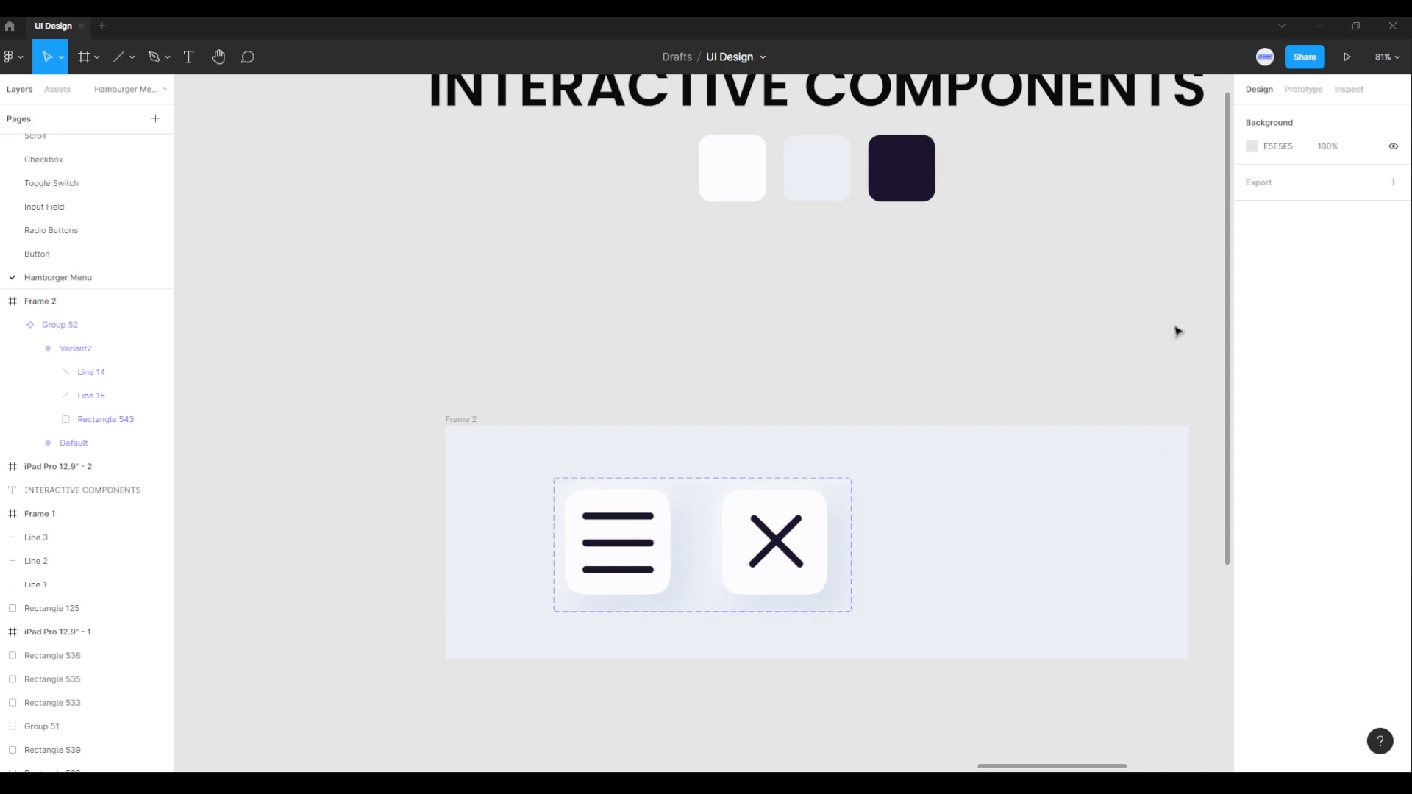
{"action": "left_click", "coordinate": [1303, 89]}
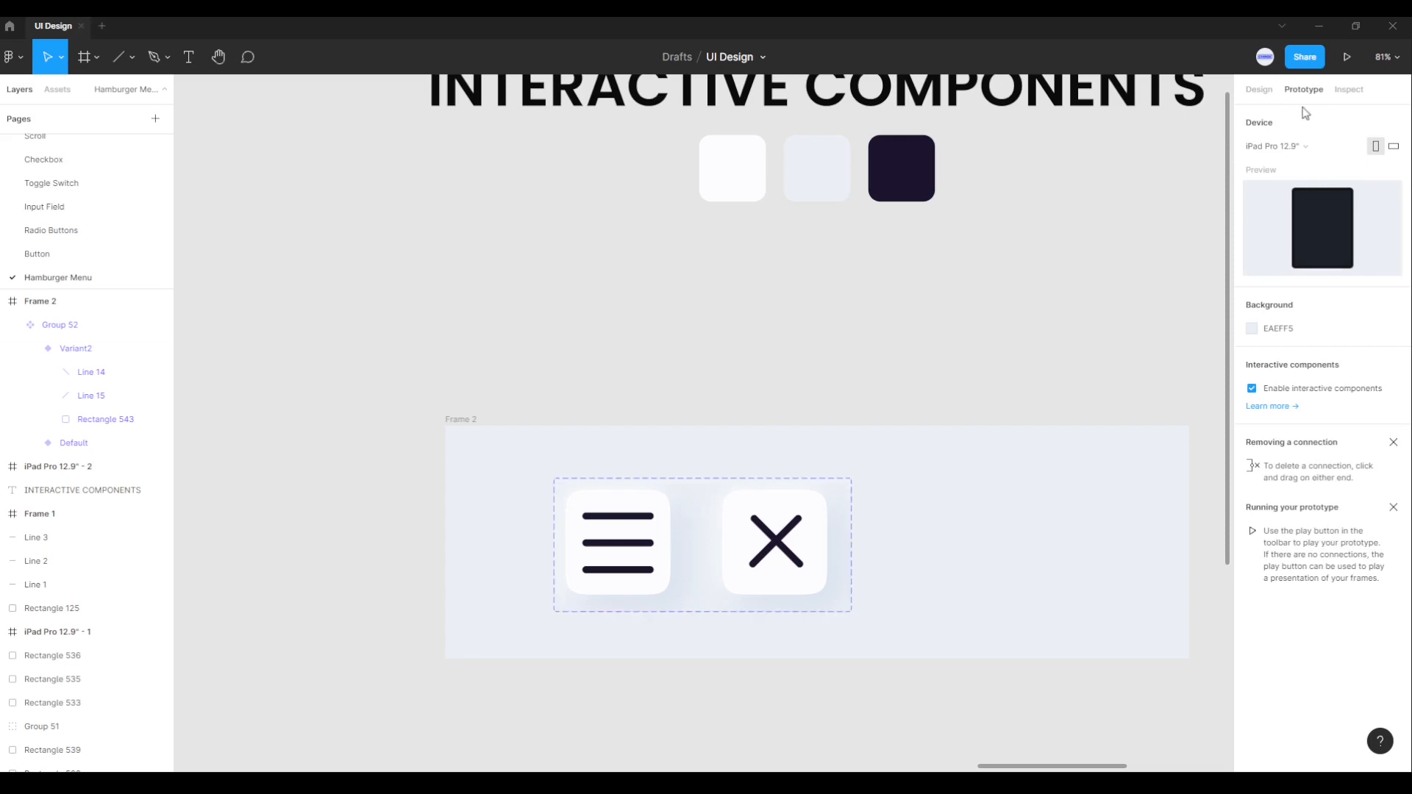
{"action": "left_click", "coordinate": [643, 535]}
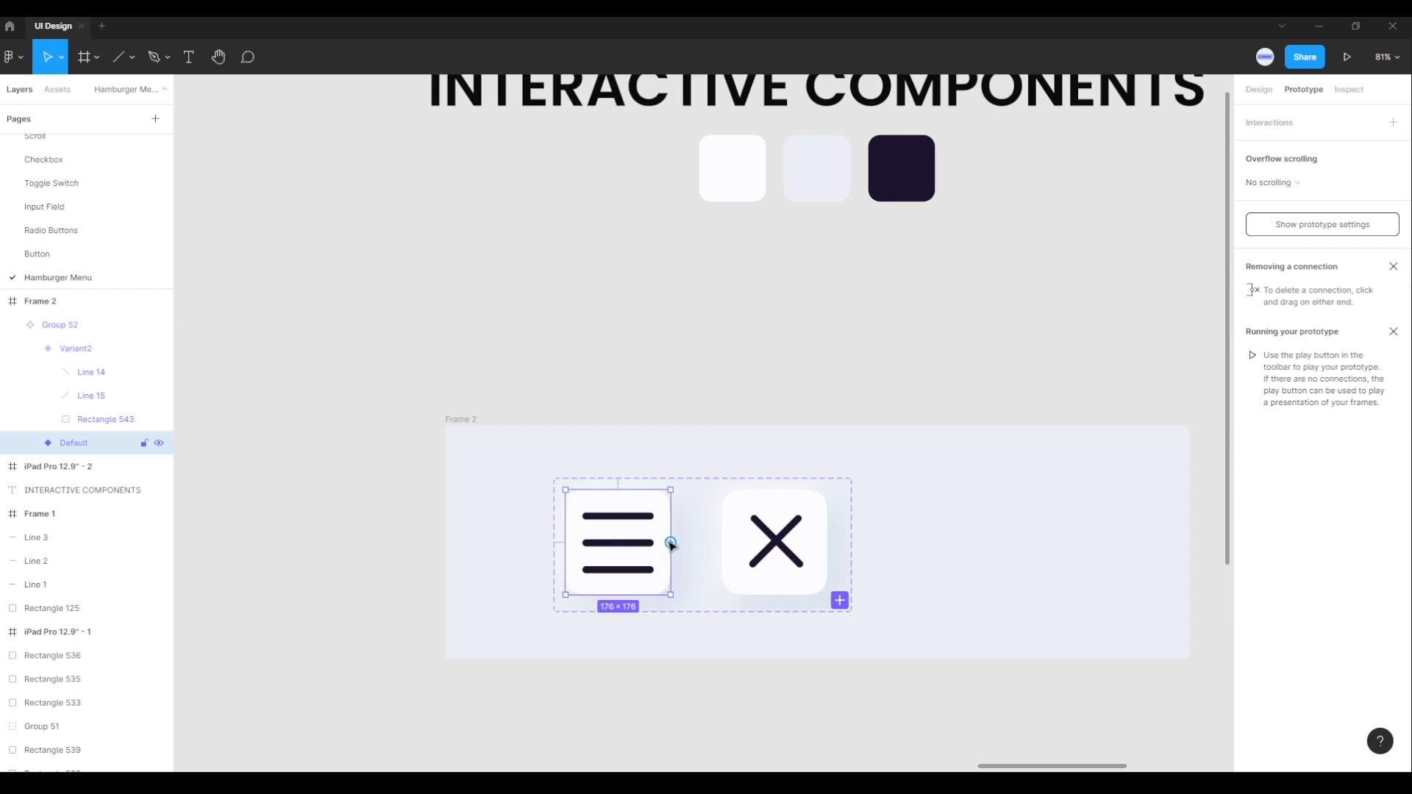
{"action": "left_click_drag", "start_coordinate": [671, 543], "coordinate": [738, 548]}
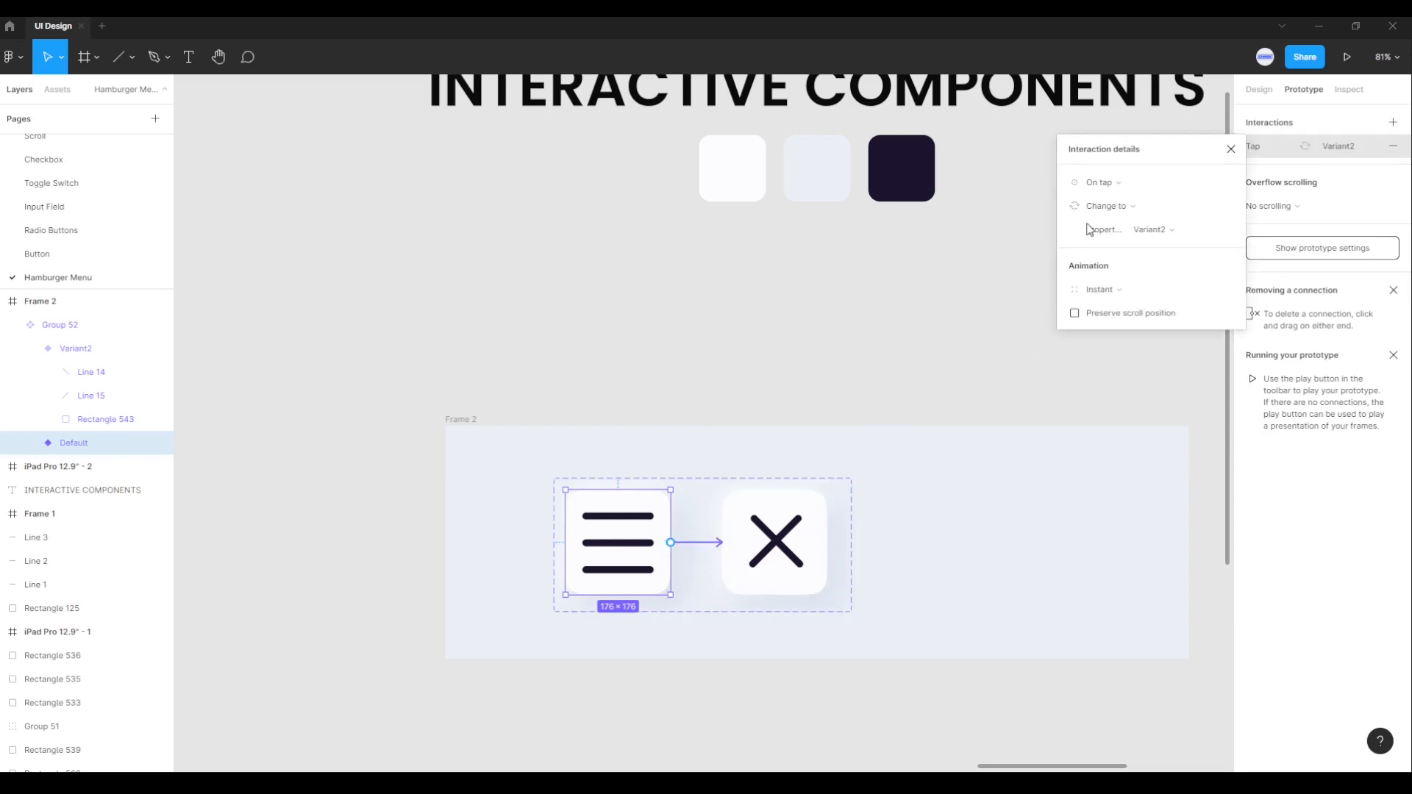
{"action": "left_click", "coordinate": [1127, 182]}
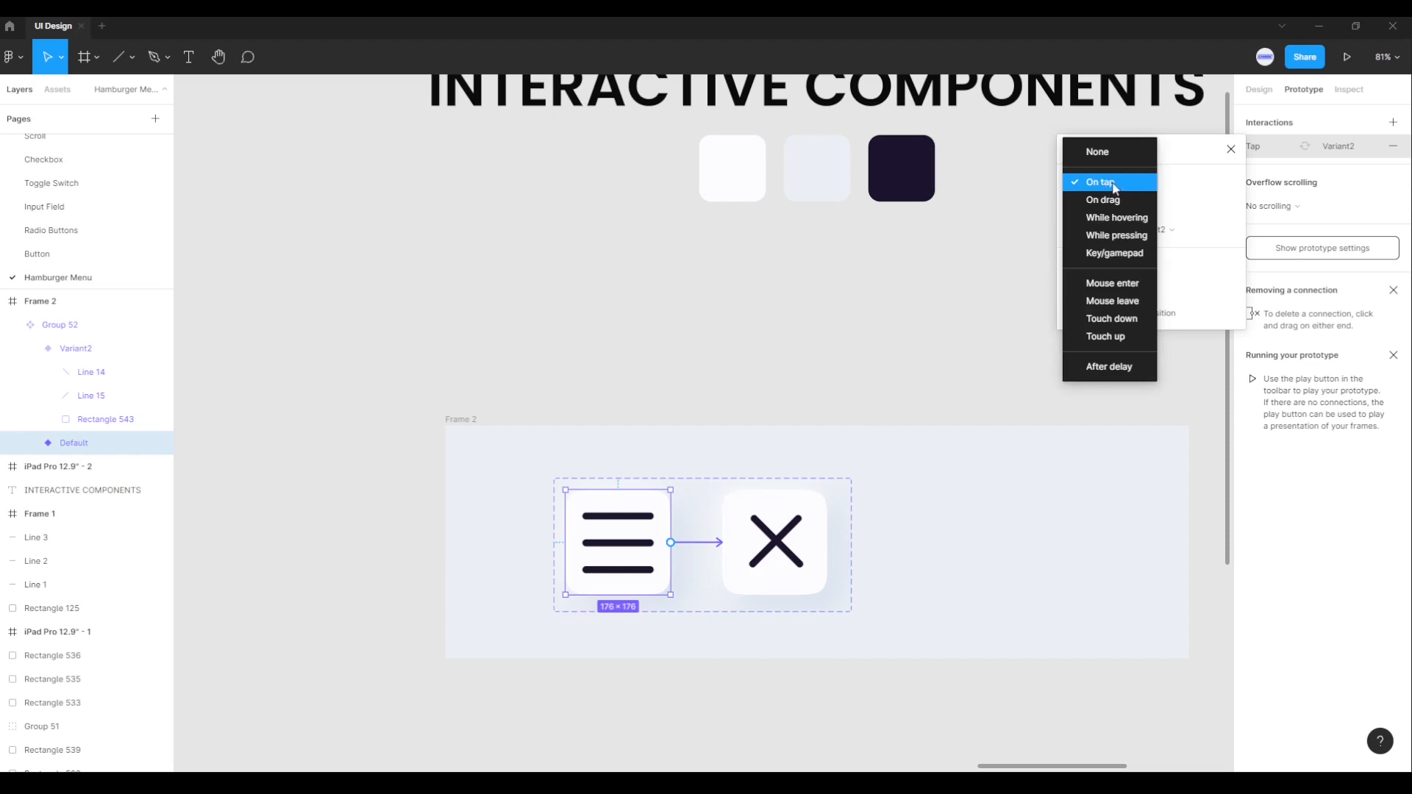
{"action": "left_click", "coordinate": [1114, 188]}
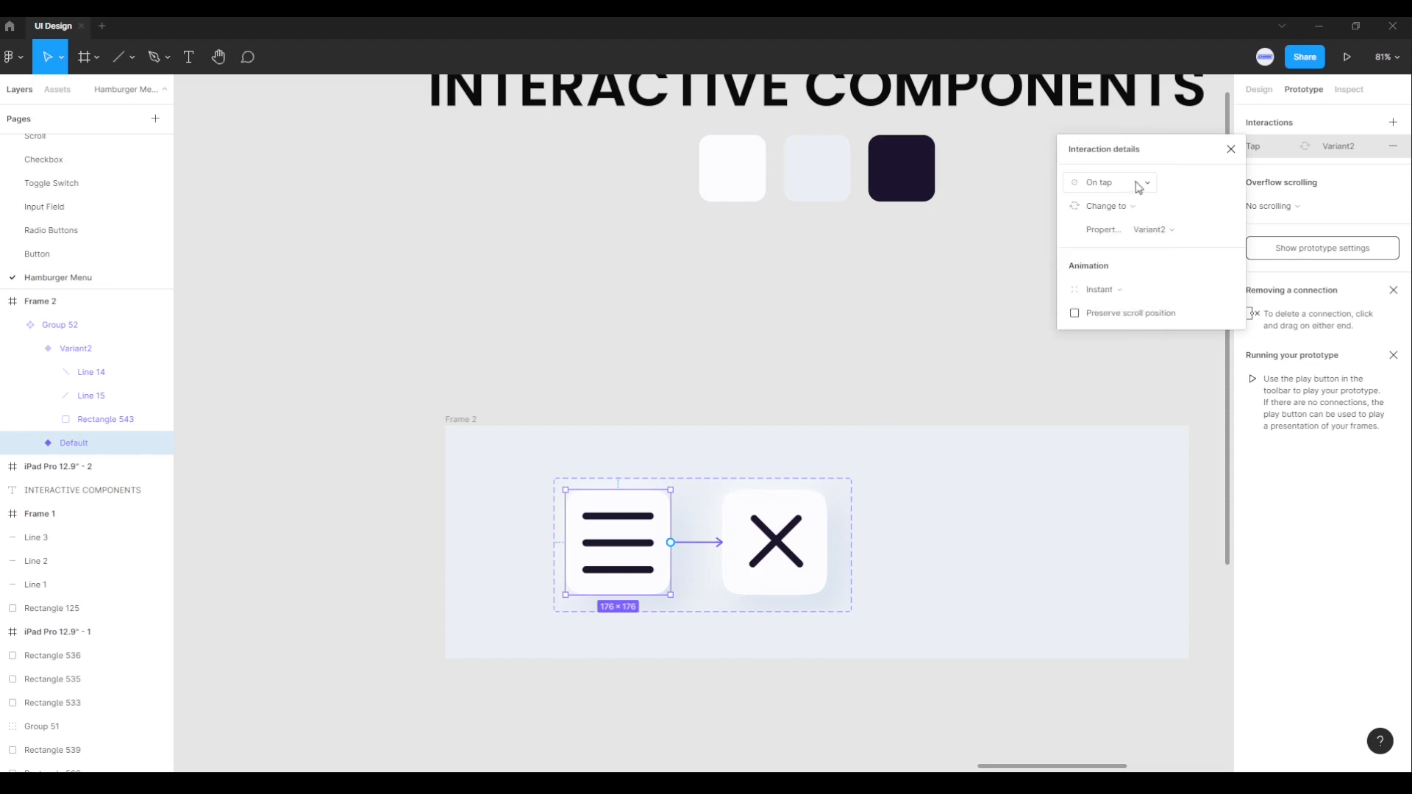
Step: Set the tap interaction's animation to Smart animate with Custom easing
{"action": "left_click", "coordinate": [1111, 291]}
{"action": "left_click", "coordinate": [1116, 322]}
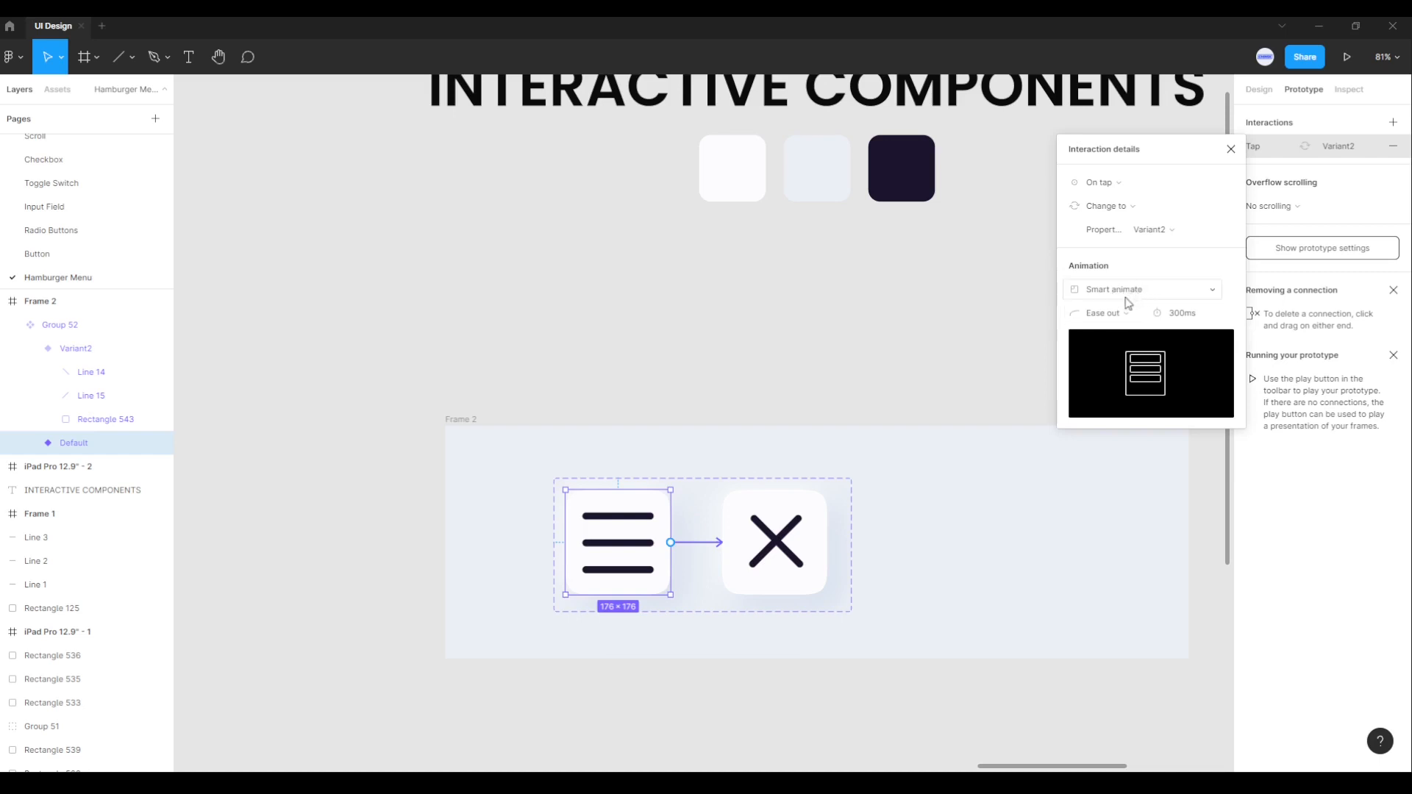
{"action": "left_click", "coordinate": [1138, 316]}
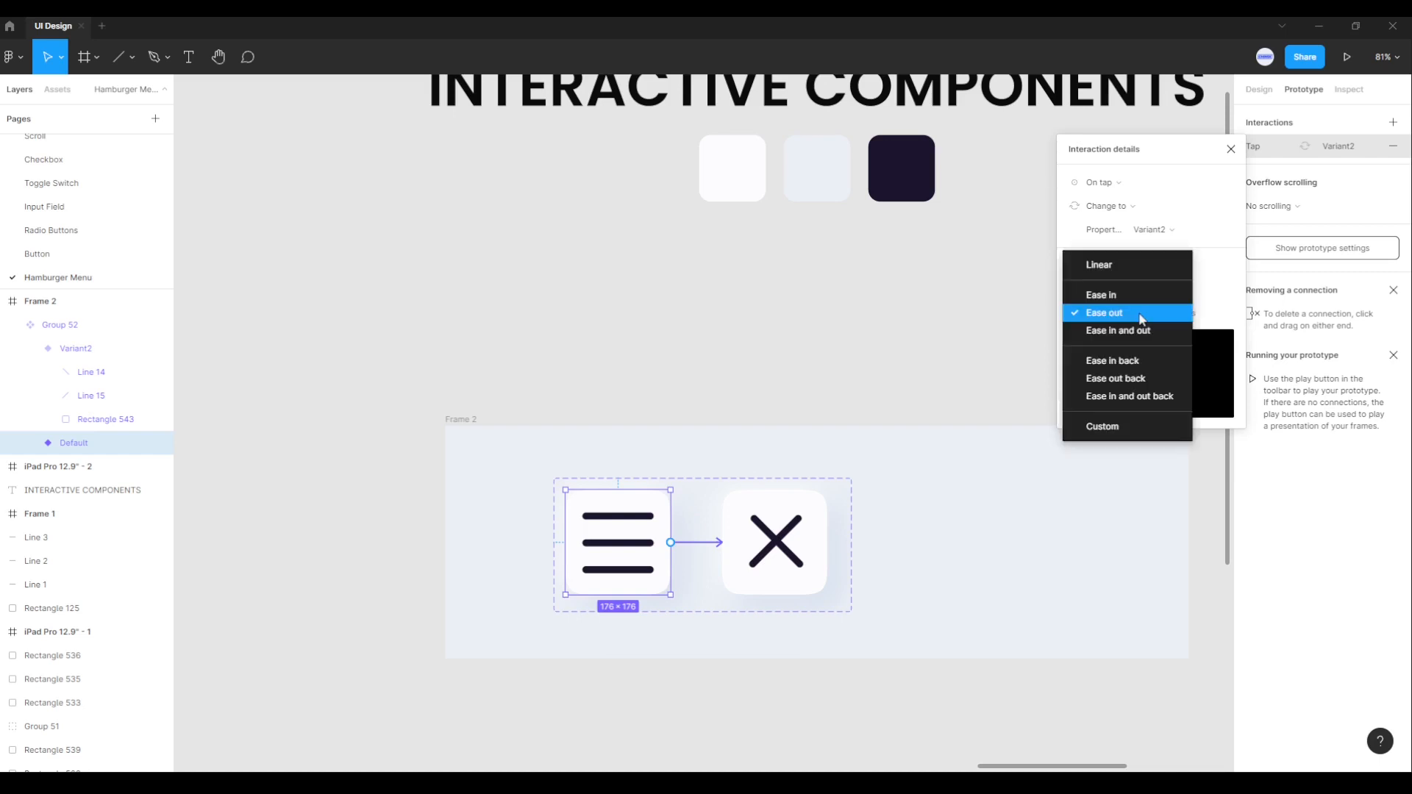
{"action": "left_click", "coordinate": [1115, 429]}
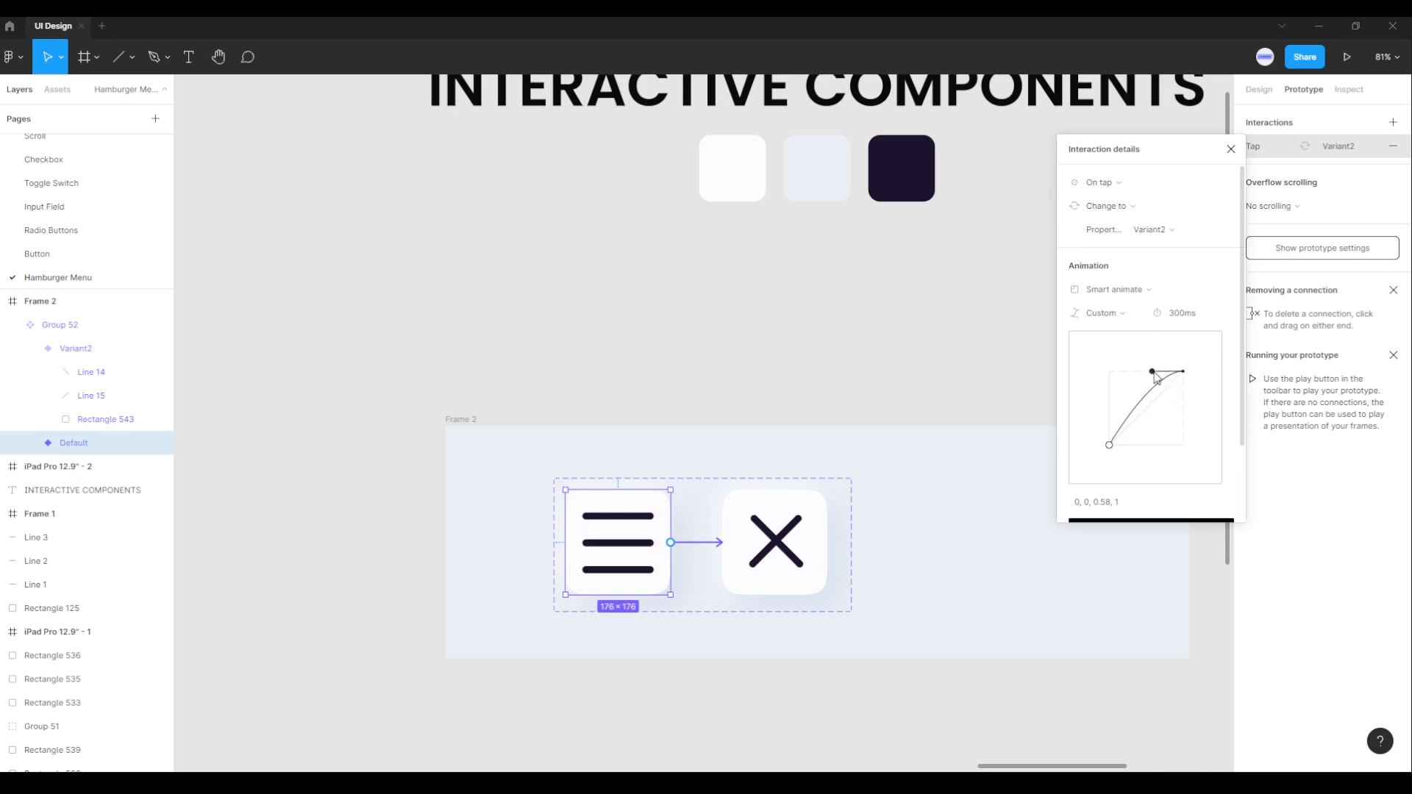
Step: Reshape the custom easing curve with its two handles to about 0.78, -0.42, 0.32, 1.46
{"action": "left_click_drag", "start_coordinate": [1154, 374], "coordinate": [1152, 370]}
{"action": "left_click_drag", "start_coordinate": [1110, 445], "coordinate": [1167, 476]}
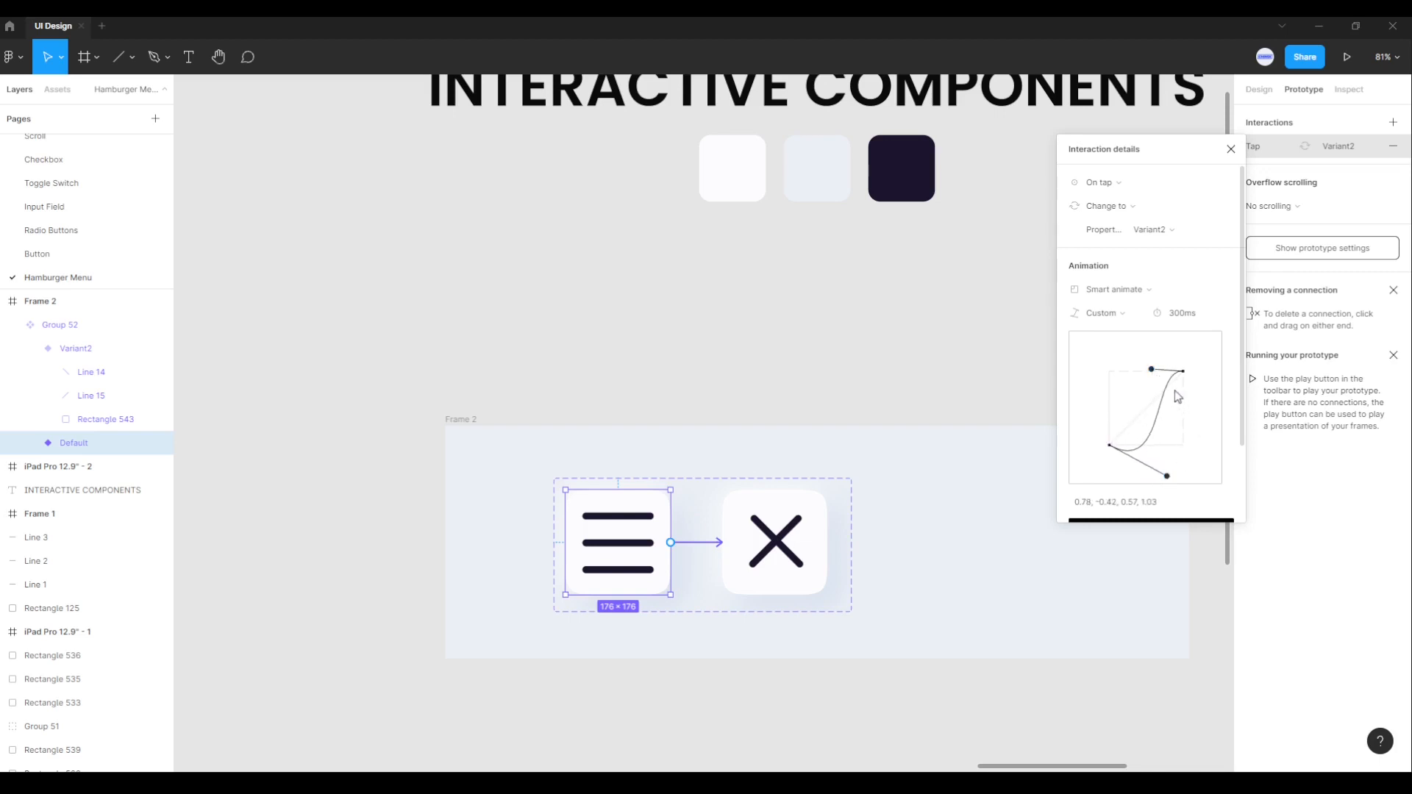
{"action": "left_click_drag", "start_coordinate": [1153, 372], "coordinate": [1134, 340]}
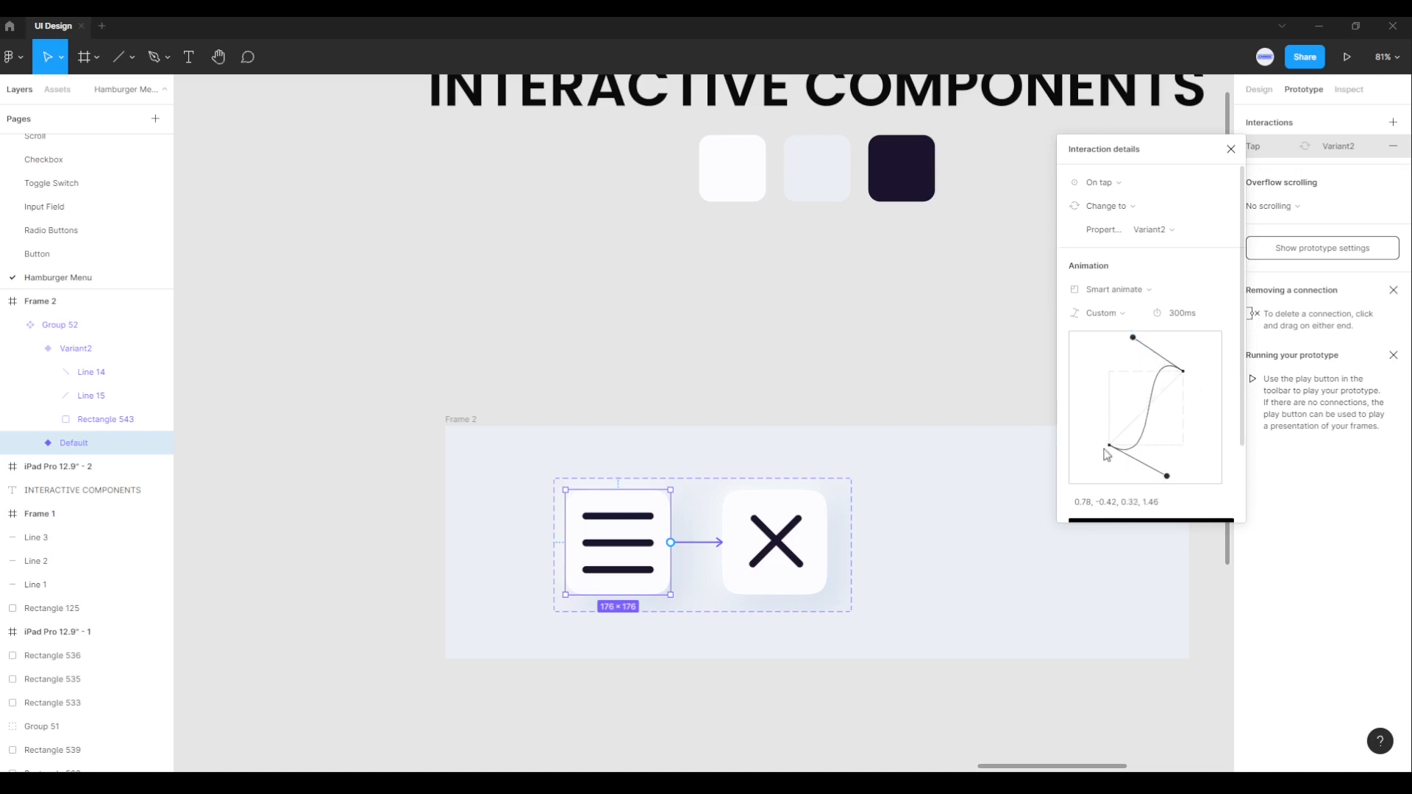
Step: Set the custom easing curve values to 0.87, -0.55, 0.3, 1.5 and close the interaction details
{"action": "left_click", "coordinate": [1096, 507]}
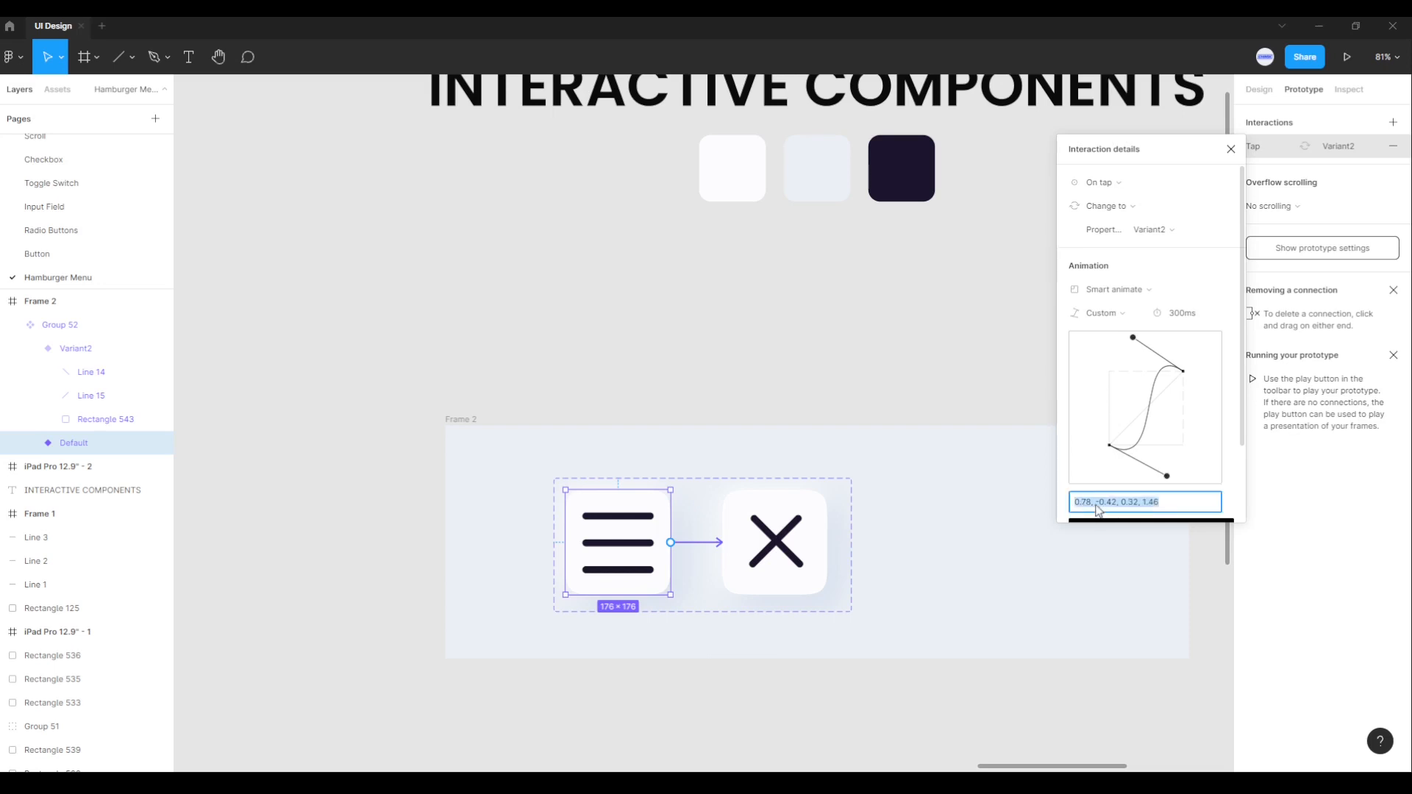
{"action": "left_click", "coordinate": [1089, 507]}
{"action": "type", "text": "87"}
{"action": "left_click_drag", "start_coordinate": [1107, 509], "coordinate": [1116, 511]}
{"action": "left_click_drag", "start_coordinate": [1128, 506], "coordinate": [1136, 507]}
{"action": "key", "text": "Return"}
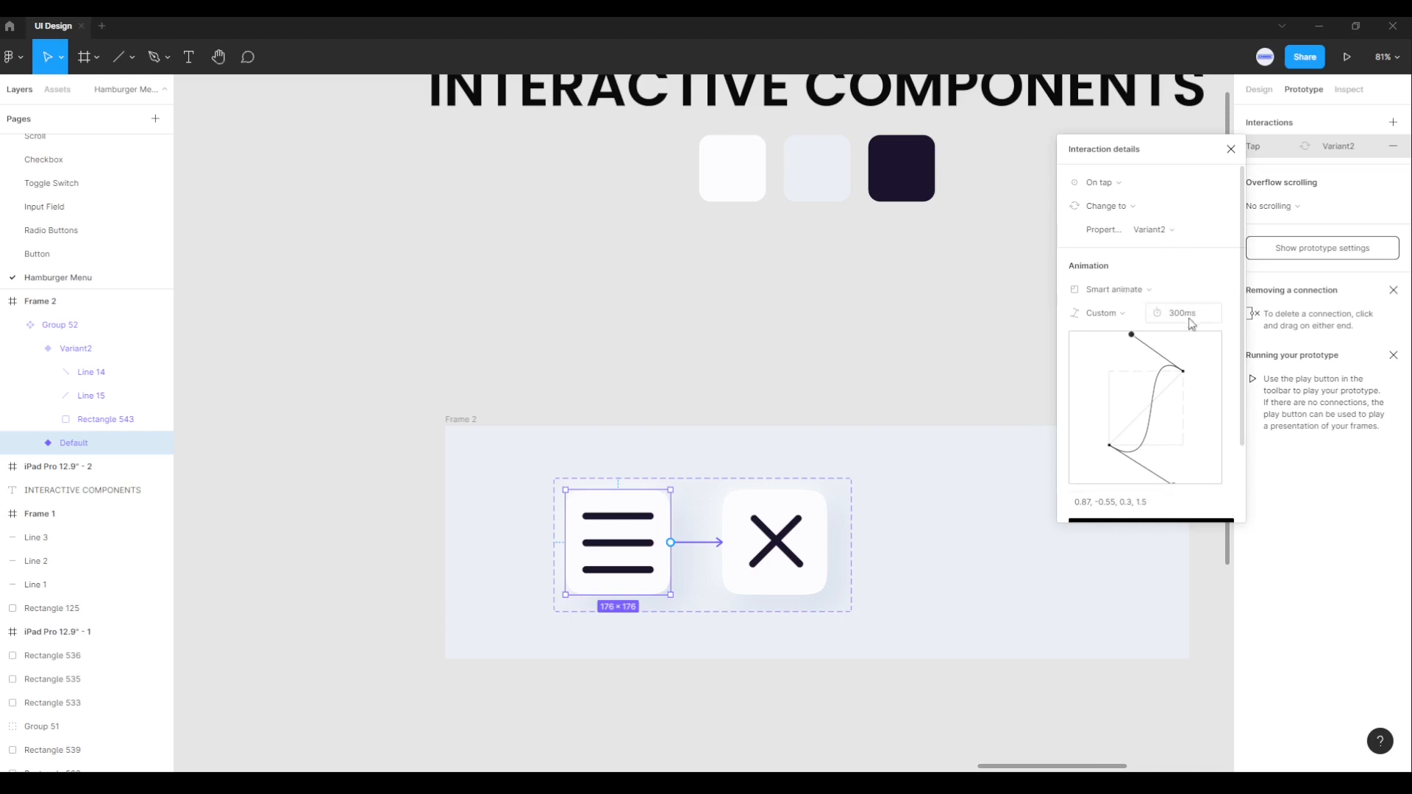
{"action": "left_click", "coordinate": [1232, 151]}
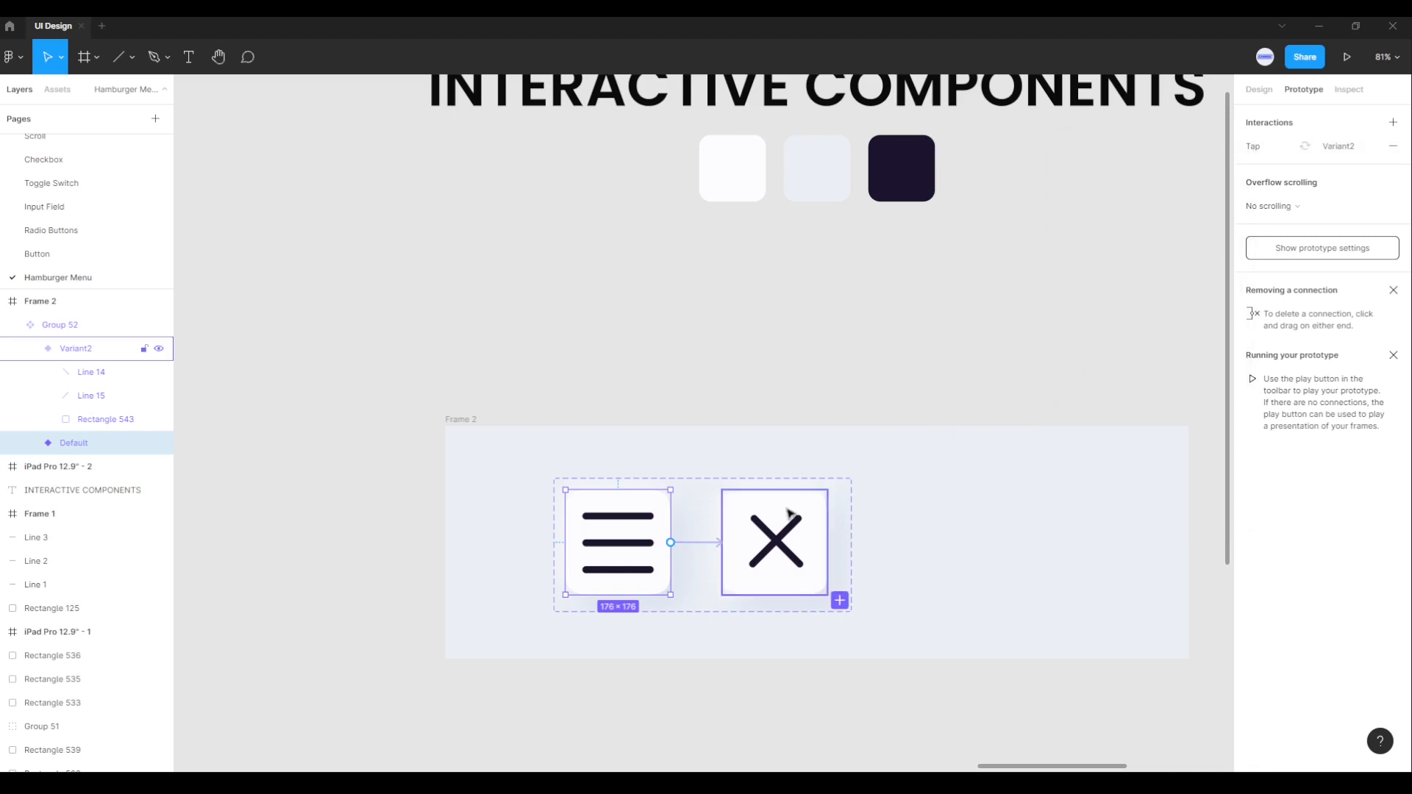
Step: Connect the X variant back to the default variant on tap, keeping the same Smart animate and custom easing
{"action": "left_click", "coordinate": [809, 515]}
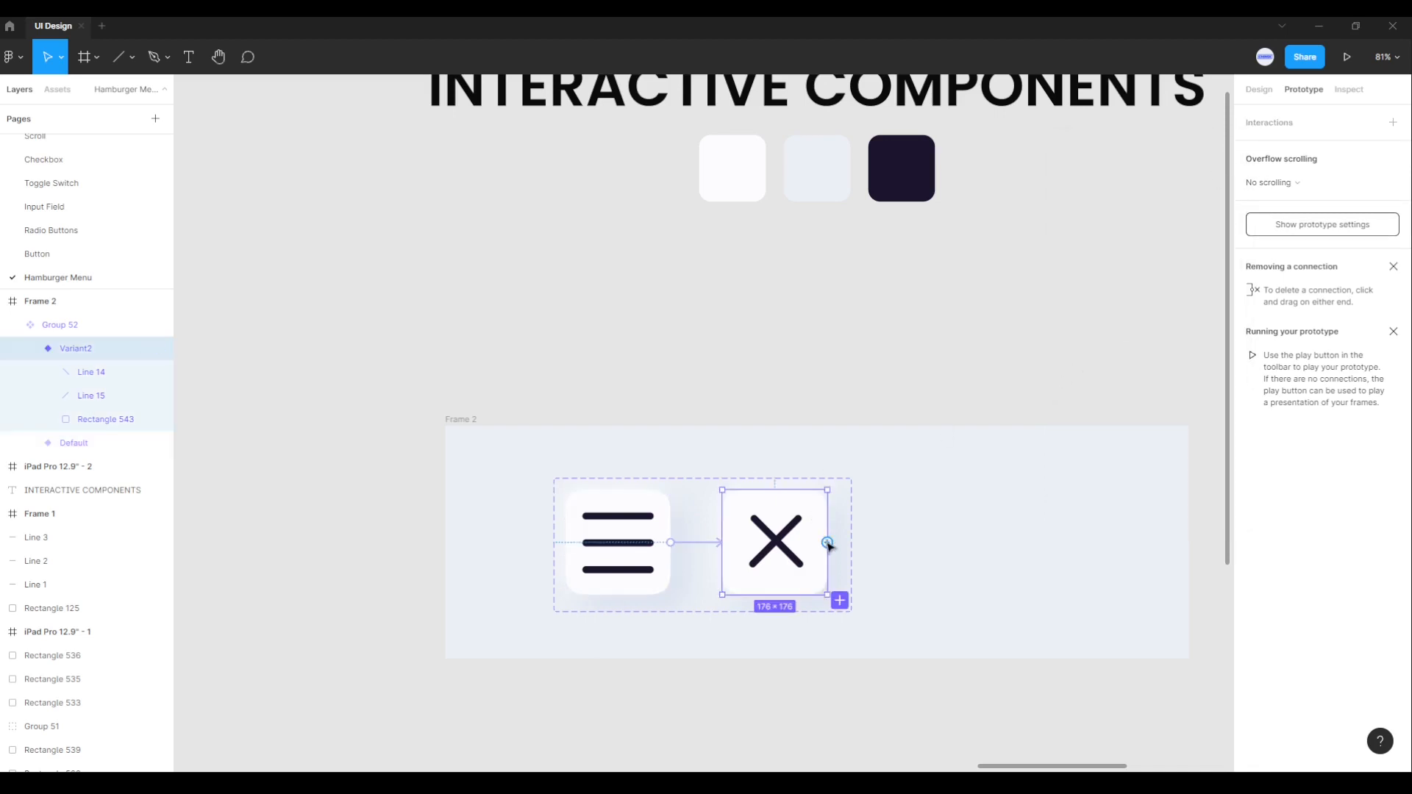
{"action": "left_click_drag", "start_coordinate": [827, 543], "coordinate": [650, 521]}
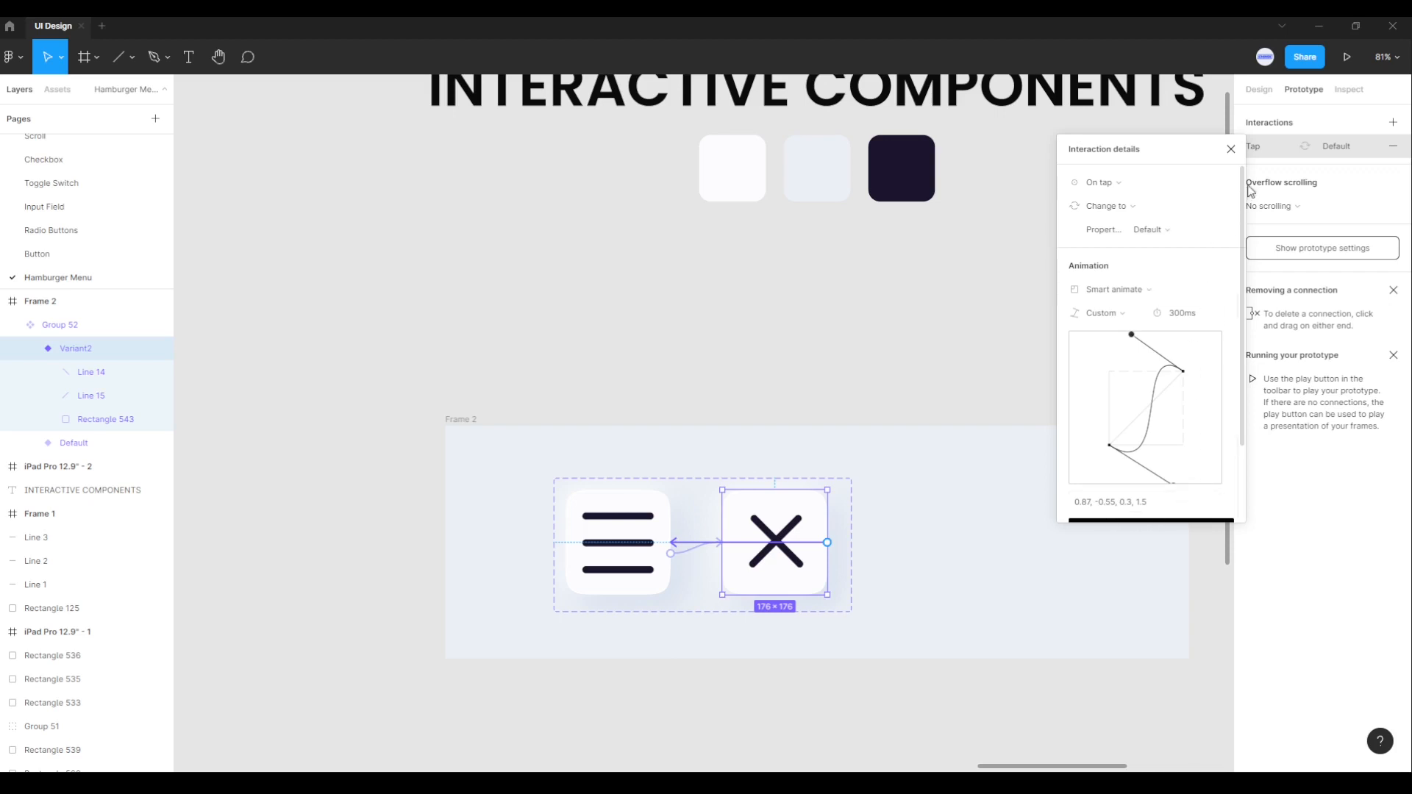
{"action": "left_click", "coordinate": [1230, 149]}
{"action": "left_click", "coordinate": [945, 542]}
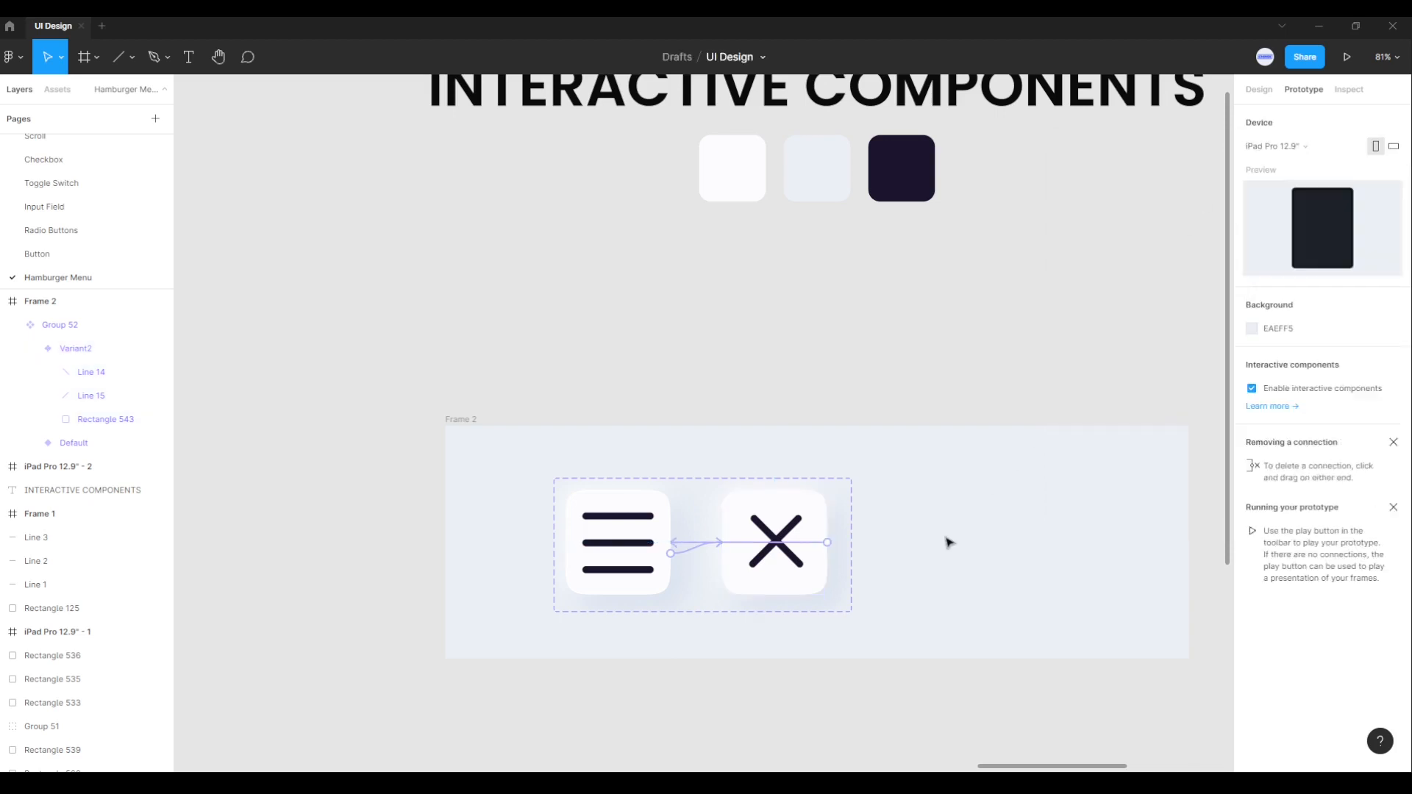
Step: Return to design editing and copy the three-bar default variant from Frame 2
{"action": "key", "text": "ctrl+minus"}
{"action": "scroll", "coordinate": [853, 499], "scroll_direction": "right", "scroll_amount": 5}
{"action": "scroll", "coordinate": [853, 499], "scroll_direction": "down", "scroll_amount": 2}
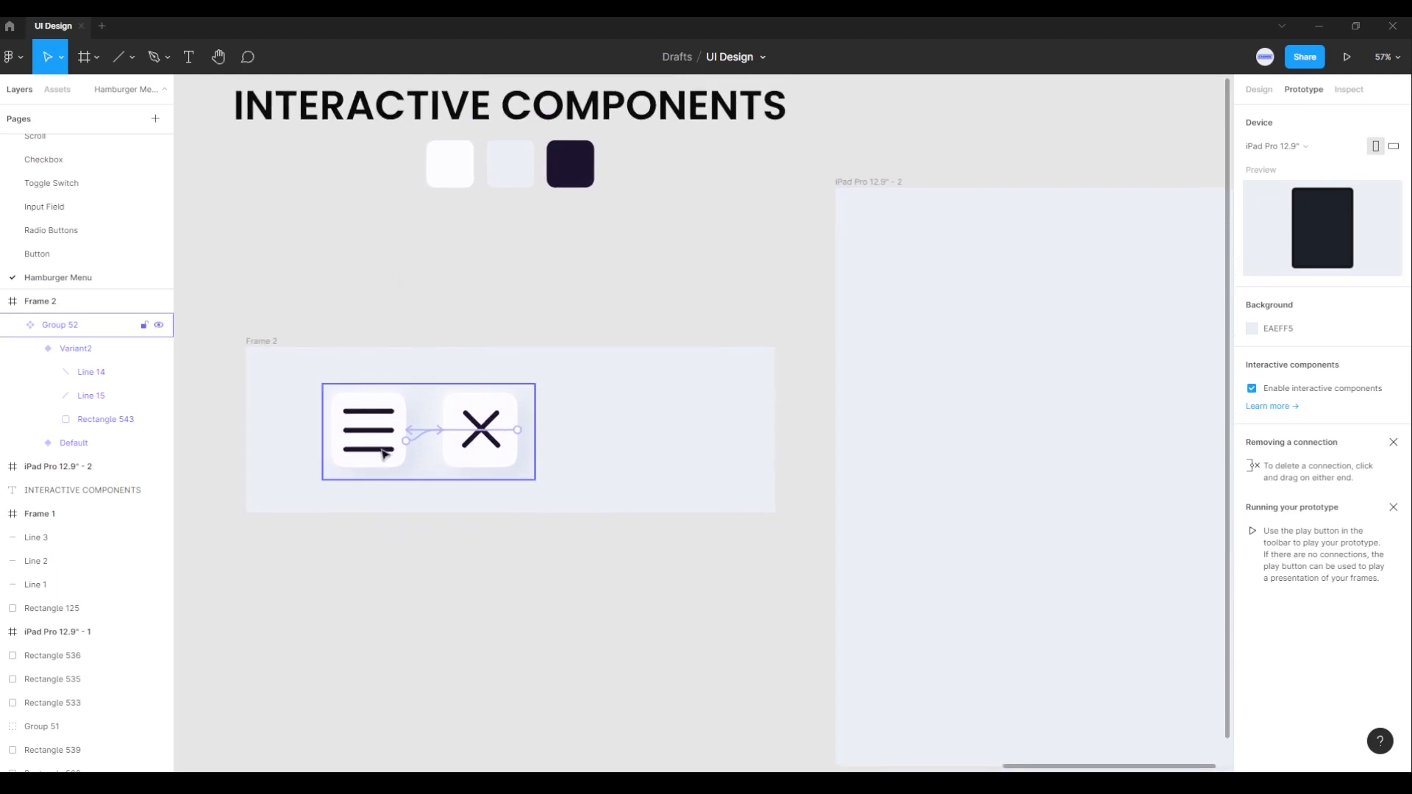
{"action": "left_click", "coordinate": [1257, 91]}
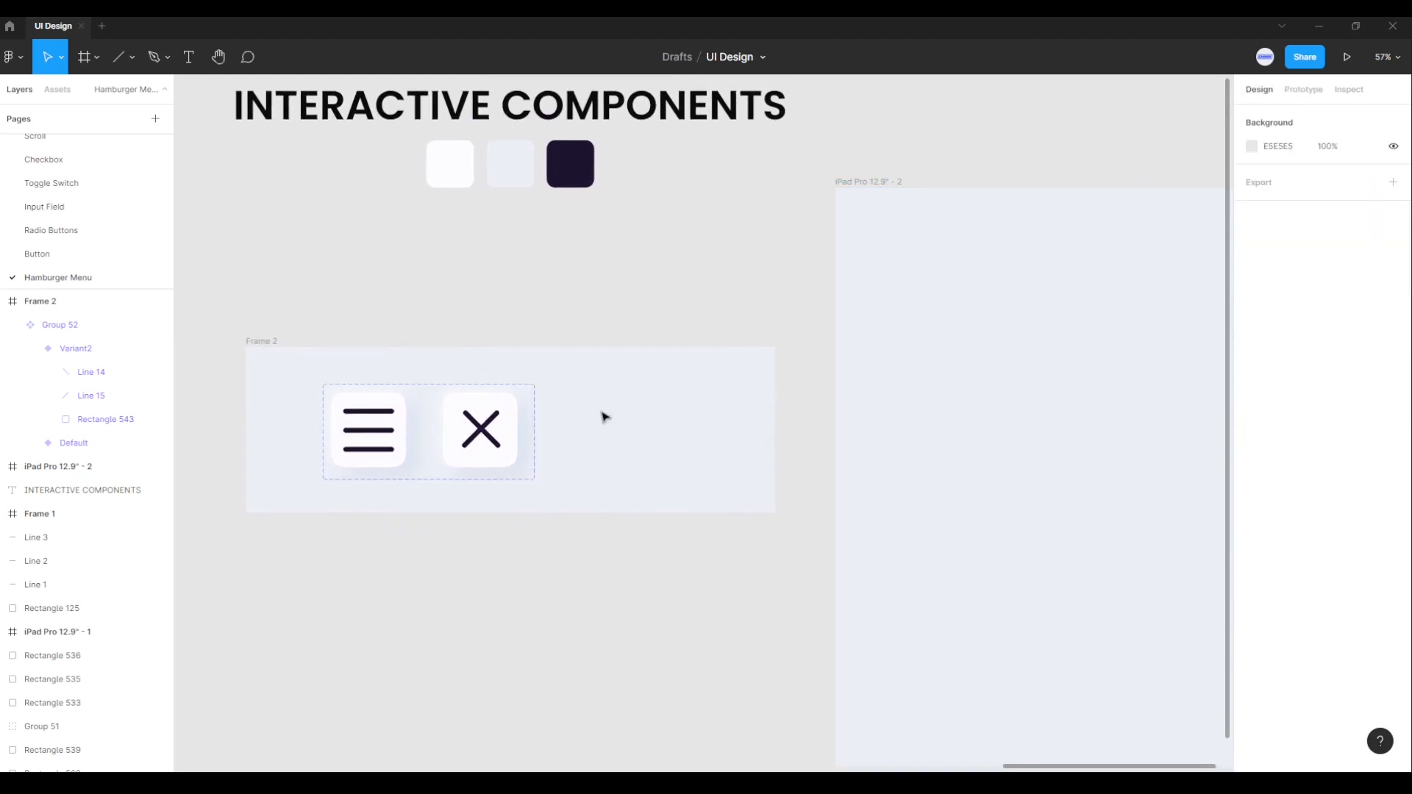
{"action": "left_click", "coordinate": [372, 430]}
{"action": "left_click", "coordinate": [372, 431]}
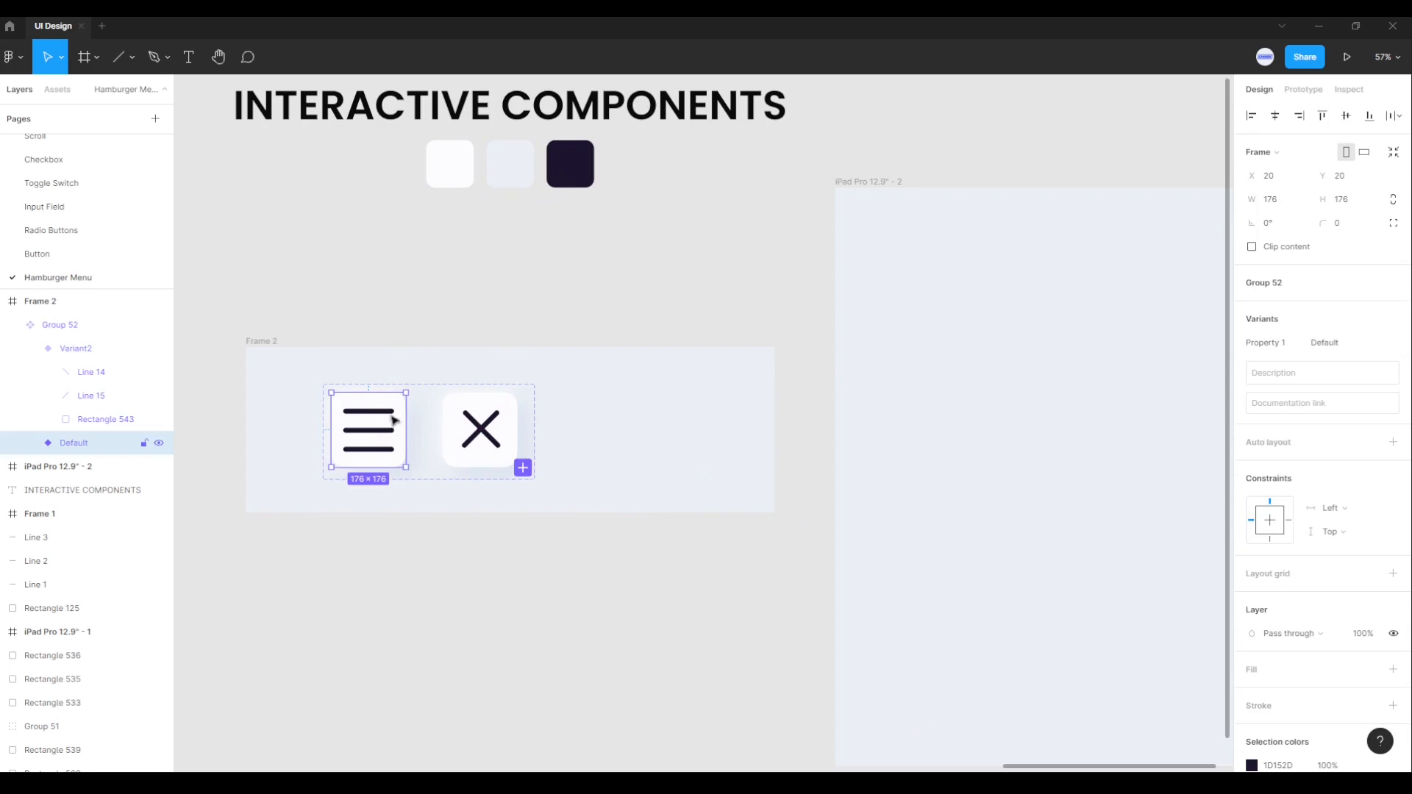
{"action": "right_click", "coordinate": [372, 426]}
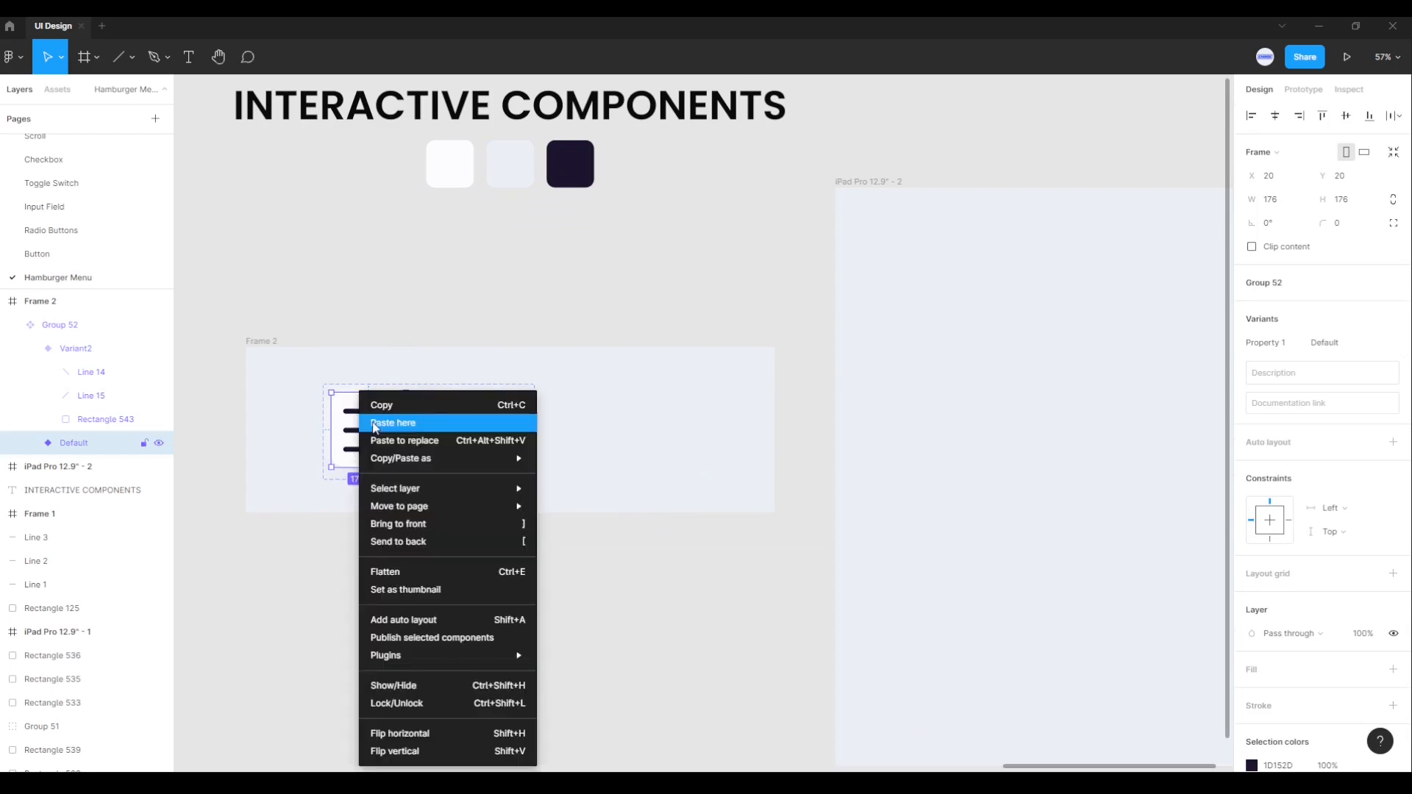
{"action": "left_click", "coordinate": [383, 405]}
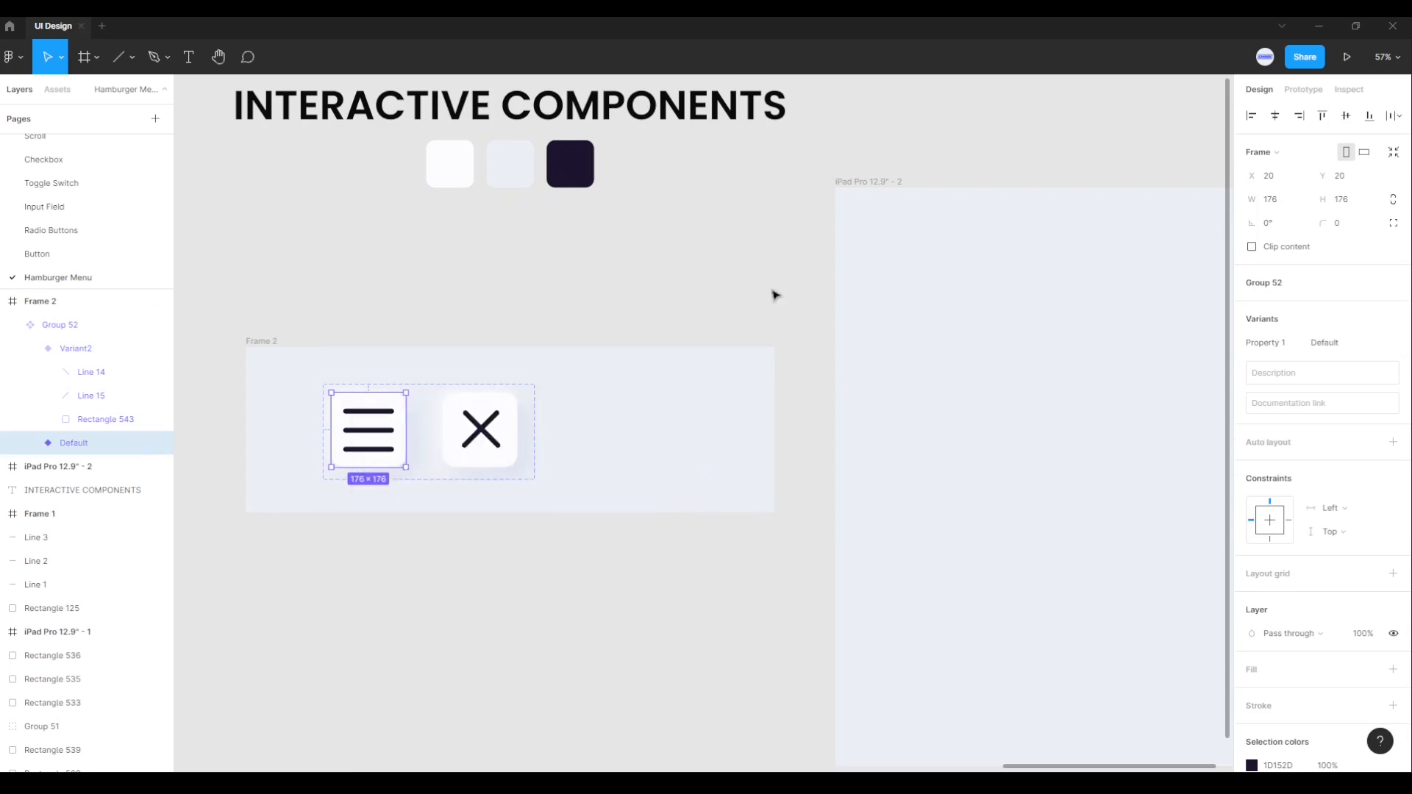
Step: Paste the hamburger component into the iPad Pro 12.9" - 2 frame and move it to the frame's centre
{"action": "left_click", "coordinate": [872, 184]}
{"action": "scroll", "coordinate": [1078, 456], "scroll_direction": "right", "scroll_amount": 3}
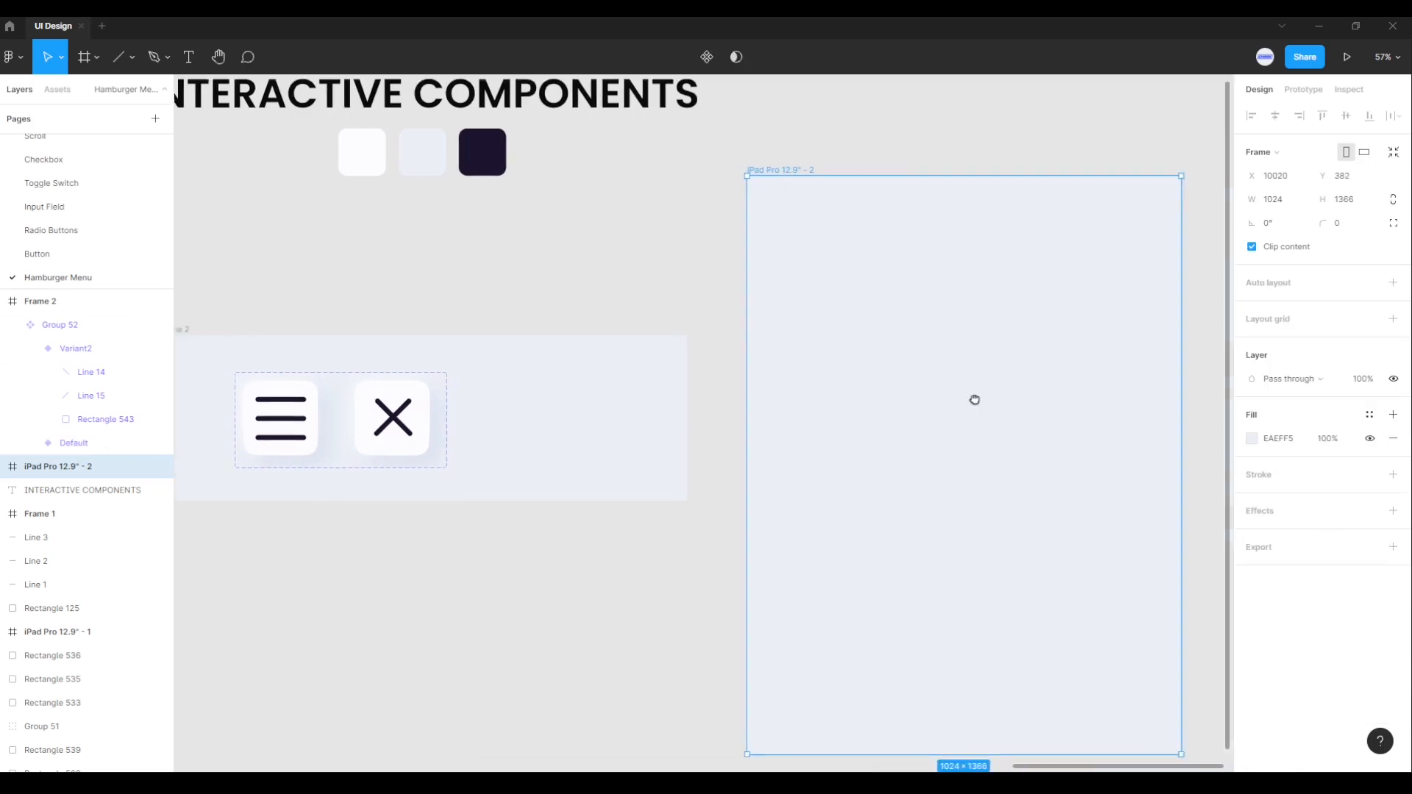
{"action": "right_click", "coordinate": [905, 357]}
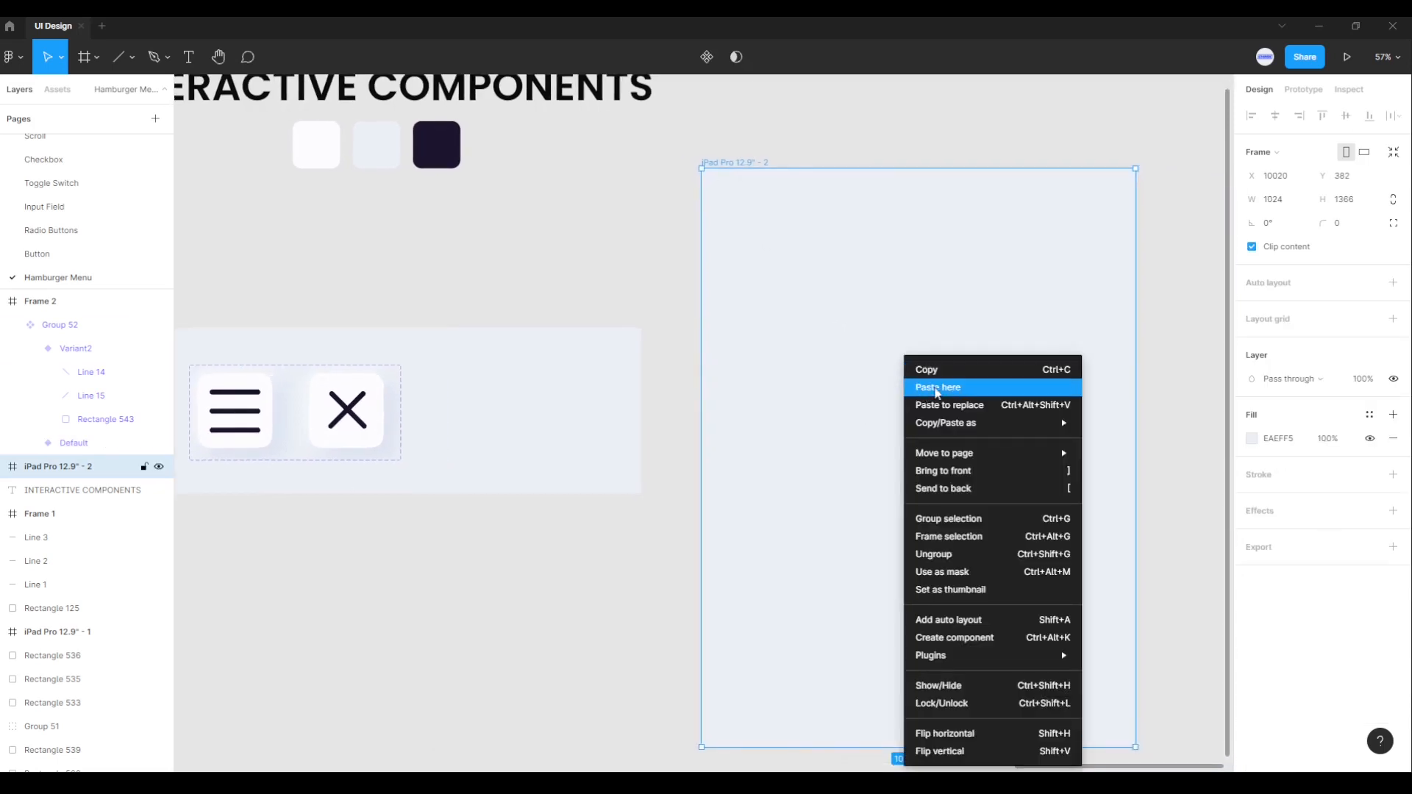
{"action": "left_click", "coordinate": [947, 387]}
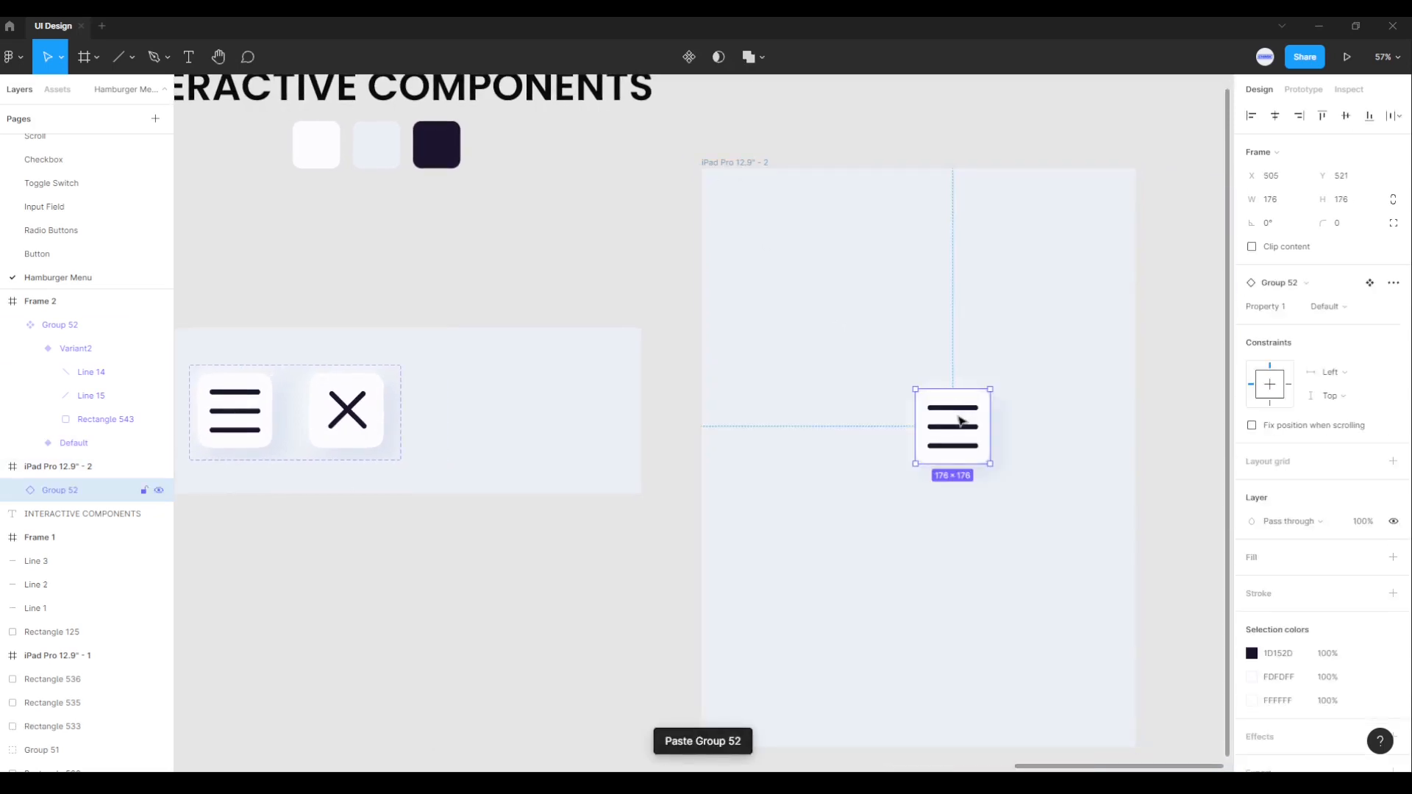
{"action": "left_click_drag", "start_coordinate": [958, 424], "coordinate": [925, 457]}
{"action": "left_click", "coordinate": [1039, 521]}
{"action": "scroll", "coordinate": [1039, 520], "scroll_direction": "down", "scroll_amount": 1}
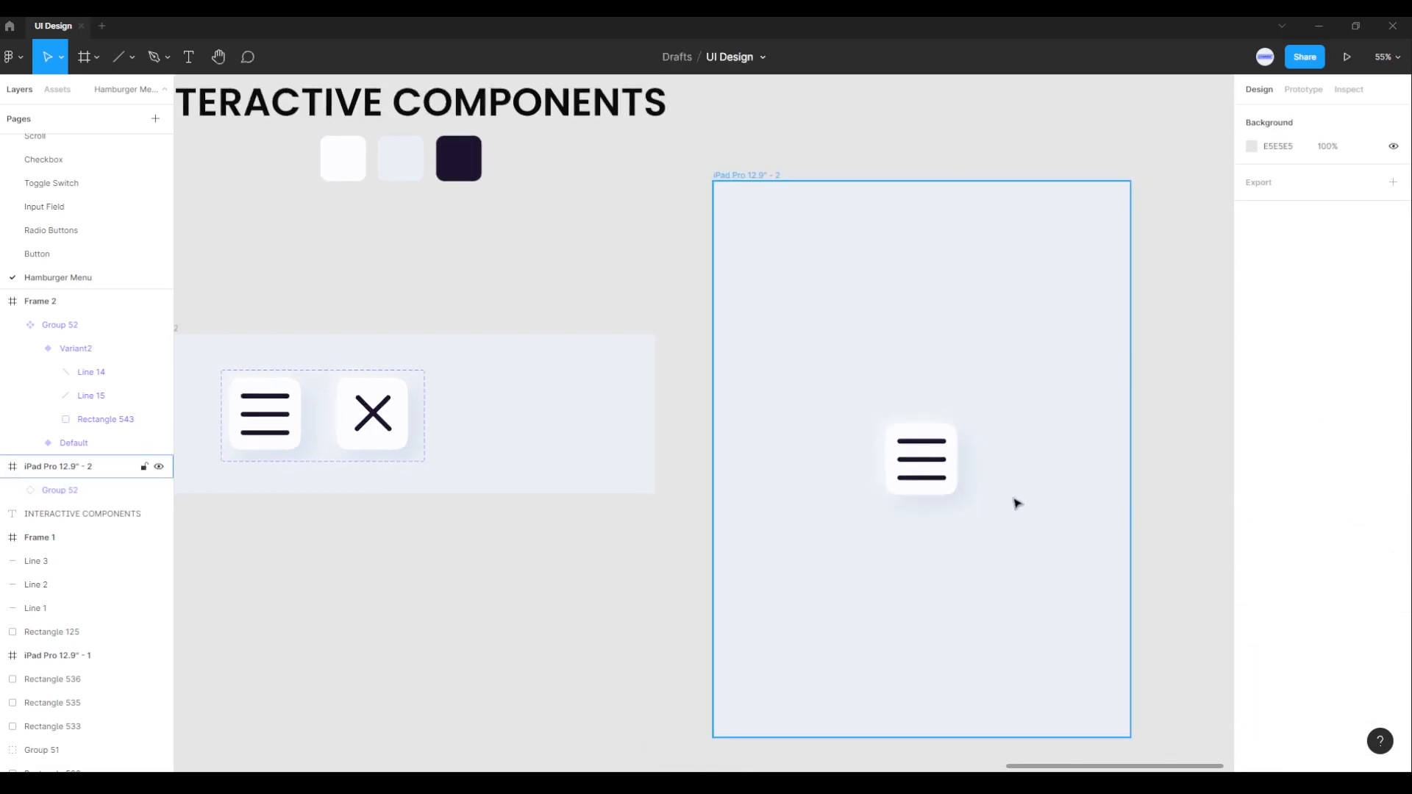
Step: Present the iPad Pro 12.9" - 2 frame and tap the menu icon repeatedly to test switching between both variants
{"action": "left_click", "coordinate": [750, 175]}
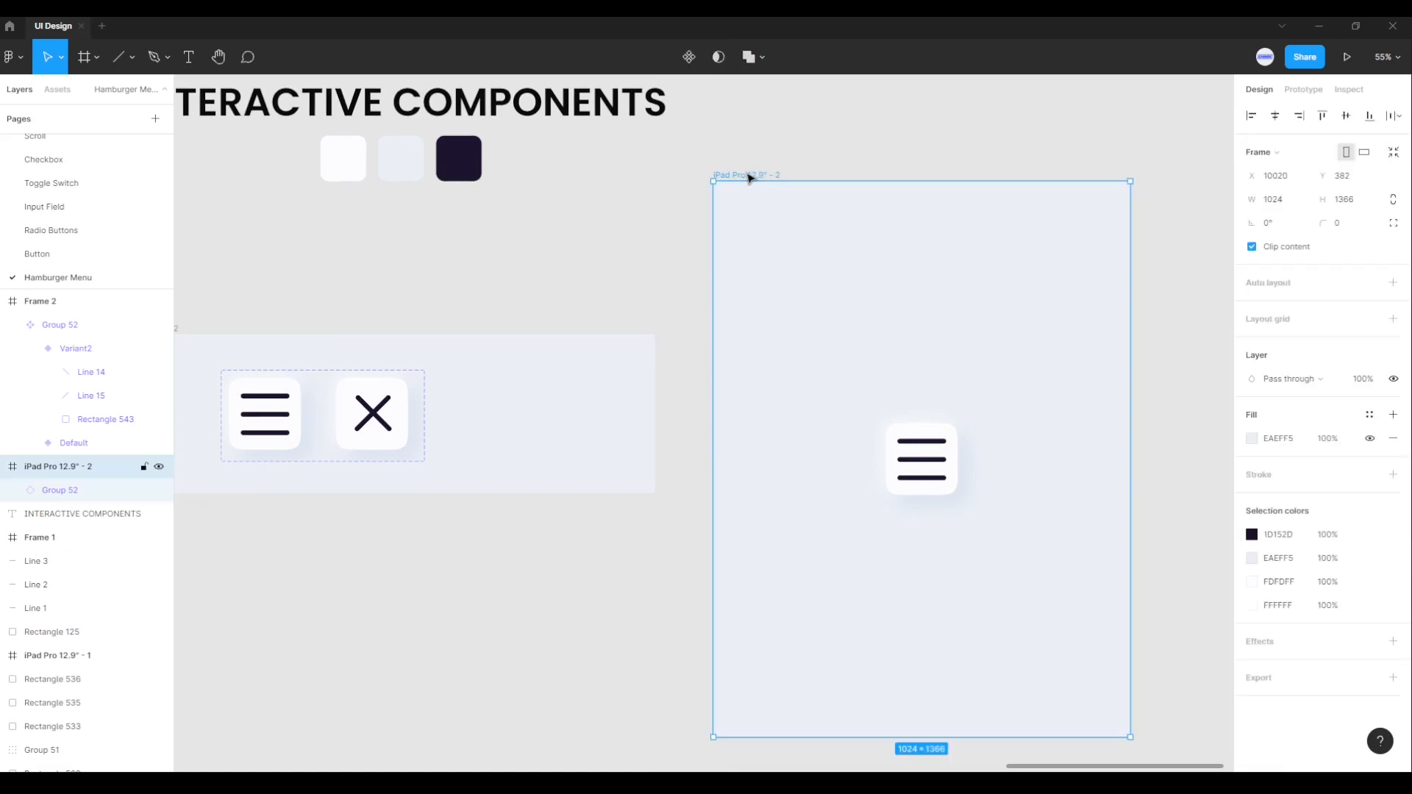
{"action": "left_click", "coordinate": [1347, 58]}
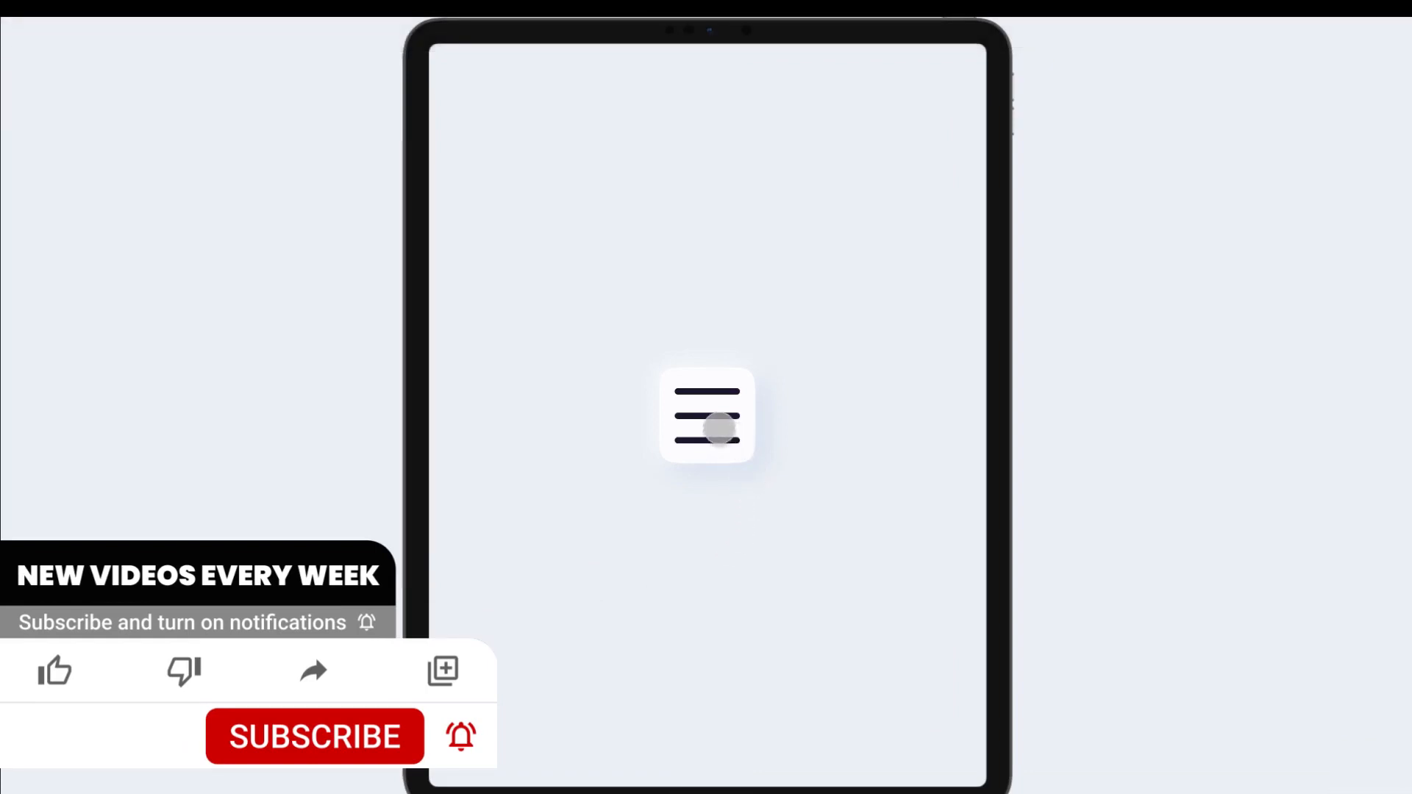
{"action": "left_click", "coordinate": [719, 428]}
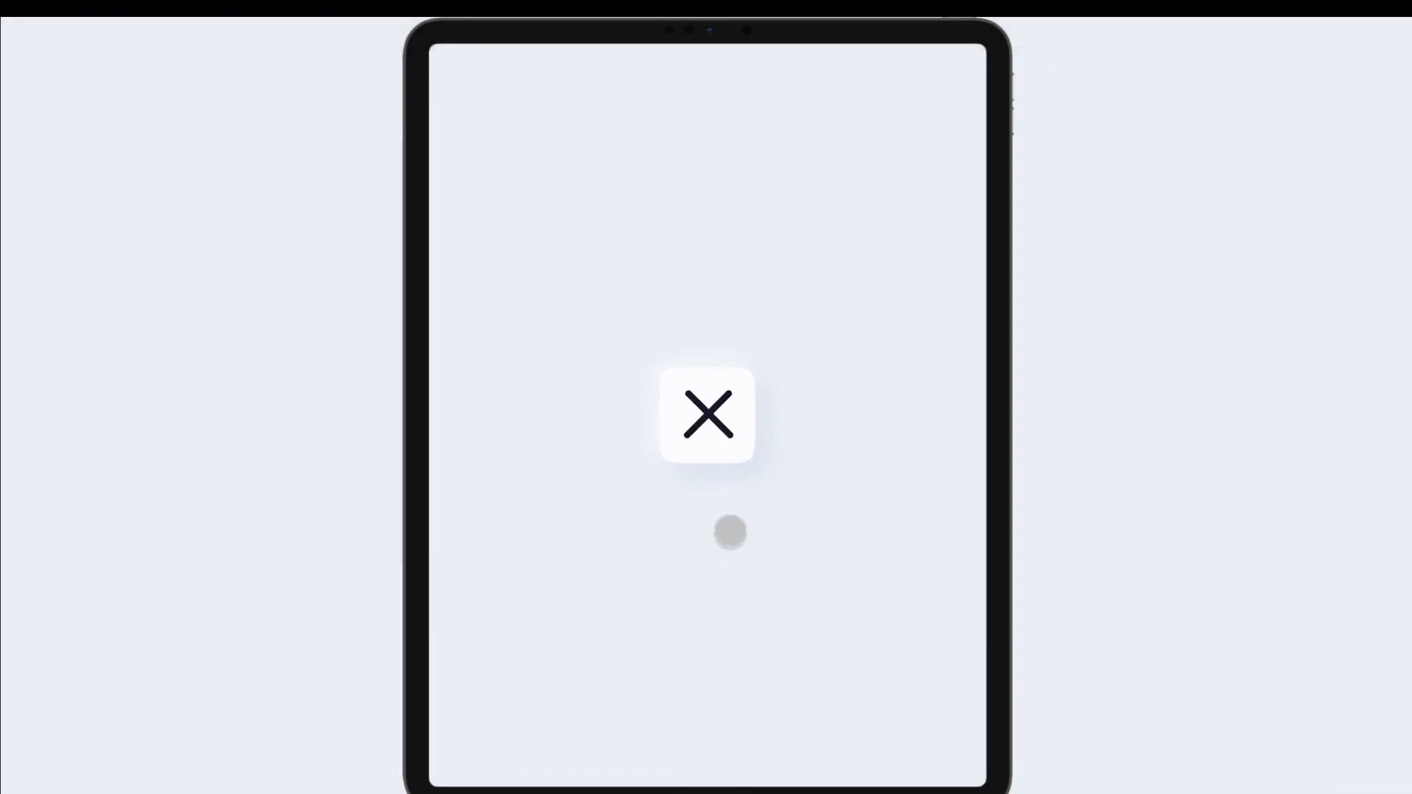
{"action": "left_click", "coordinate": [719, 439]}
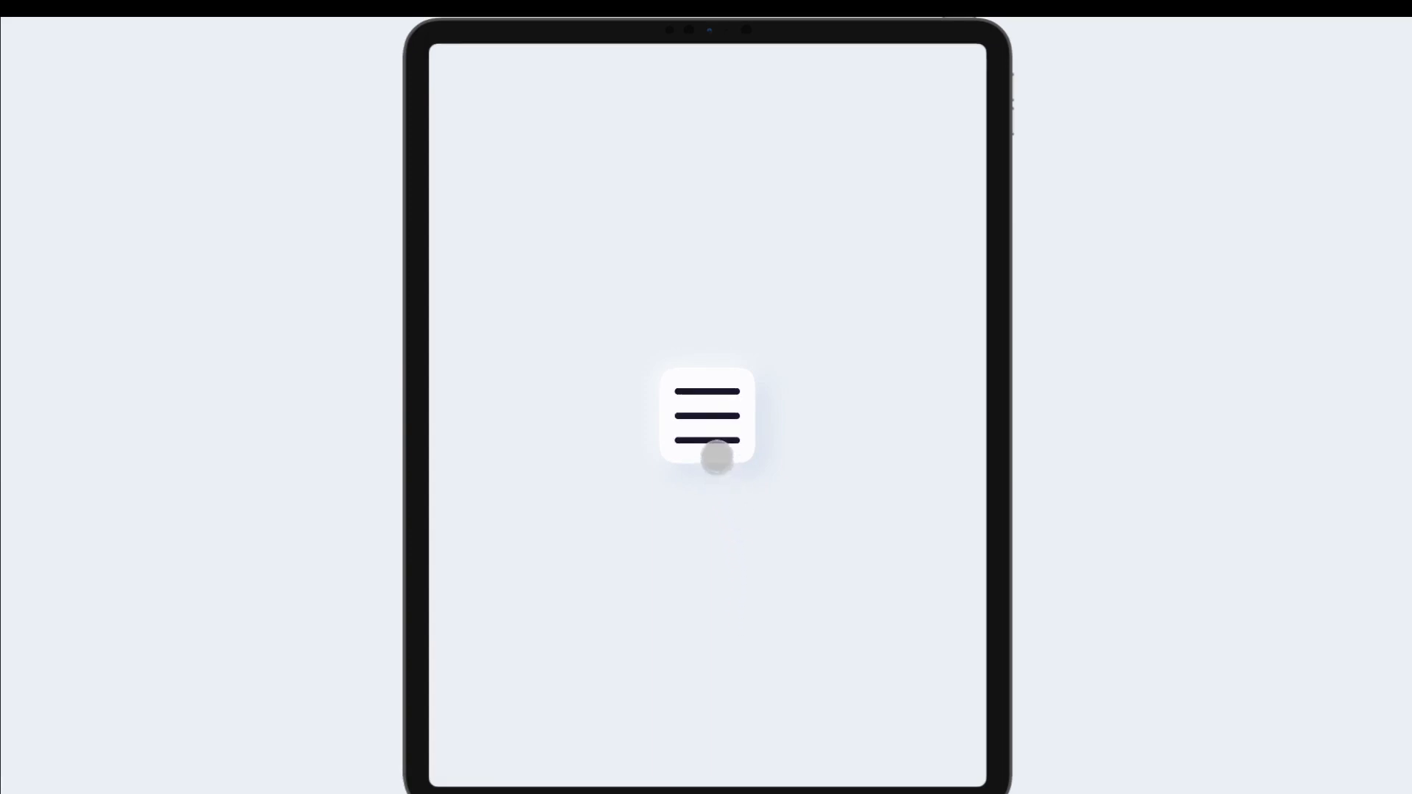
{"action": "left_click", "coordinate": [717, 455]}
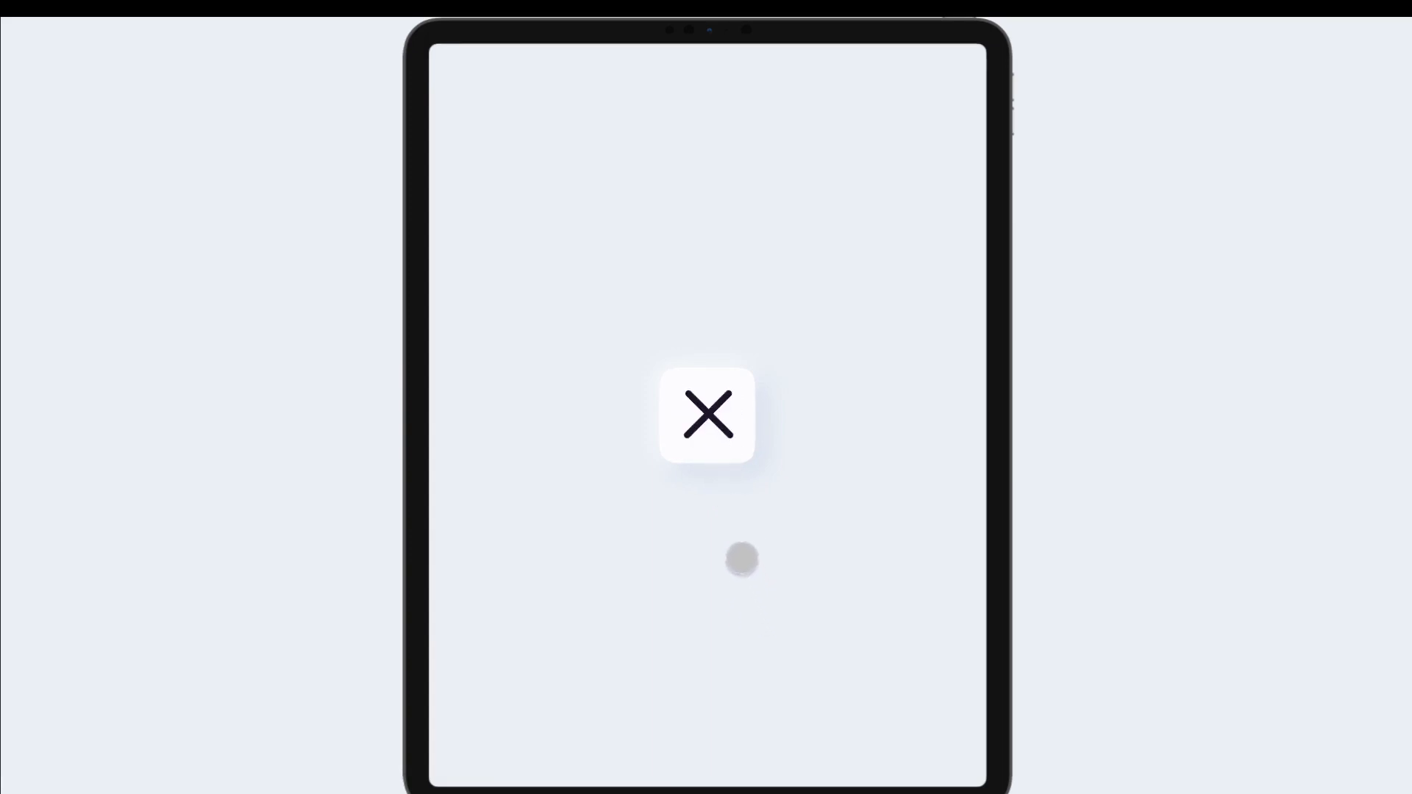
{"action": "left_click", "coordinate": [719, 454]}
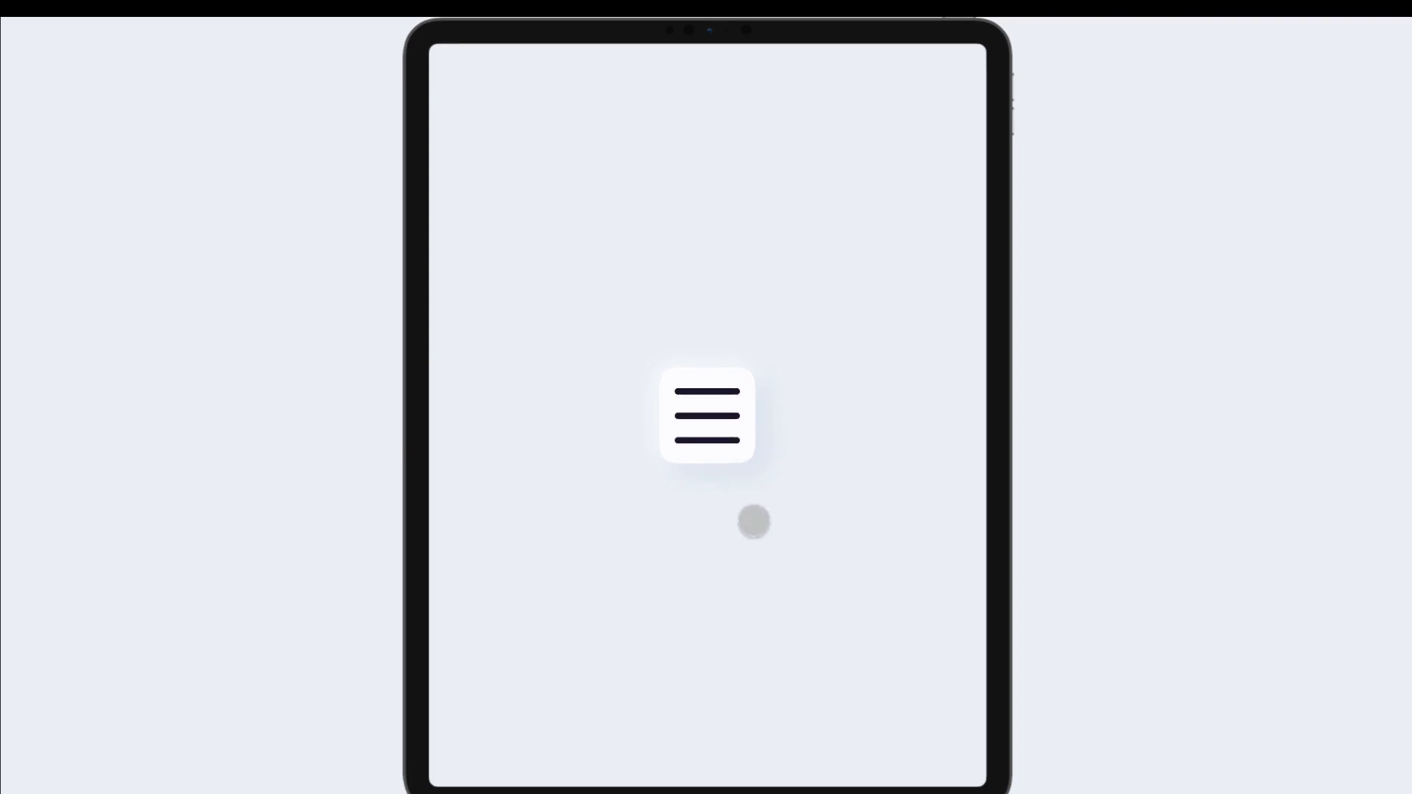